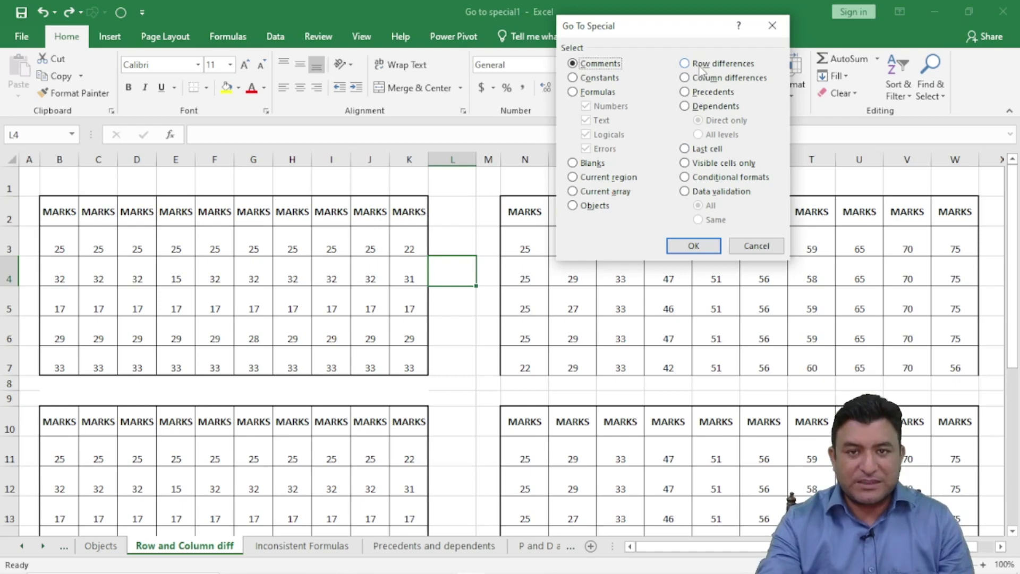
Select the marks B3:K7 and use Go To Special Row differences to pick out K3, K4, E4 and G6
{"action": "left_click", "coordinate": [751, 248]}
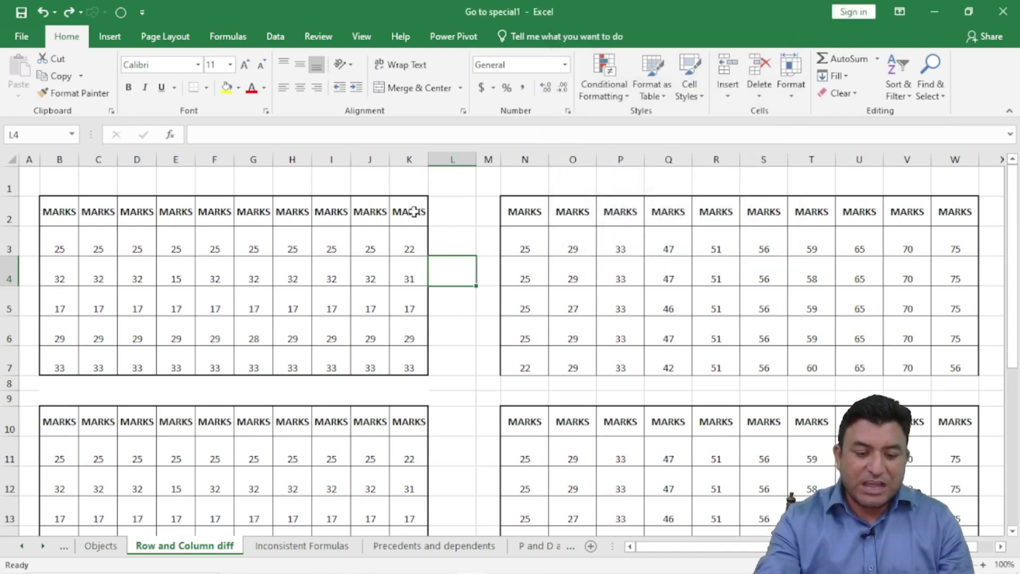
{"action": "left_click", "coordinate": [50, 245]}
{"action": "left_click_drag", "start_coordinate": [50, 245], "coordinate": [408, 360]}
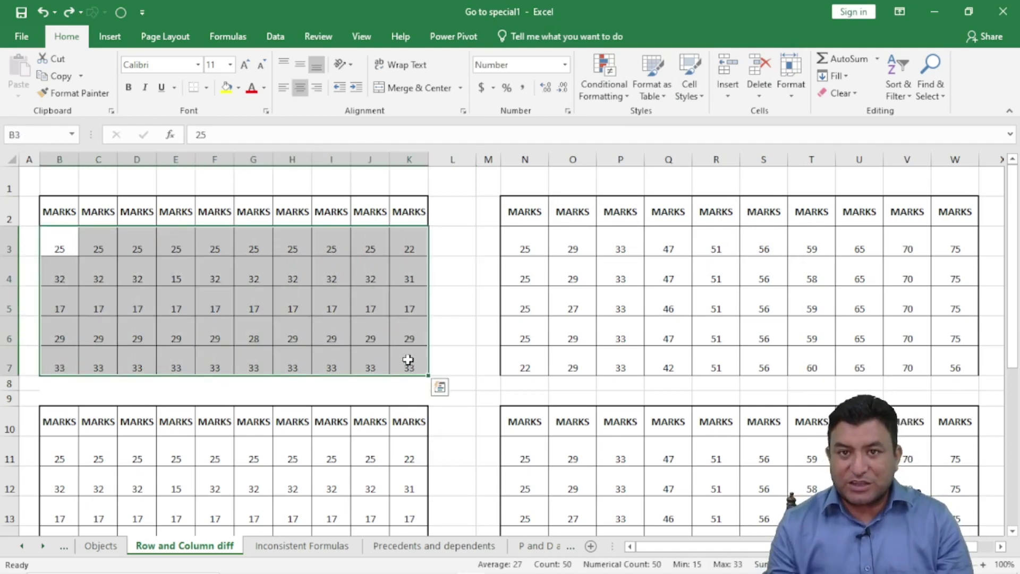
{"action": "key", "text": "ctrl+g"}
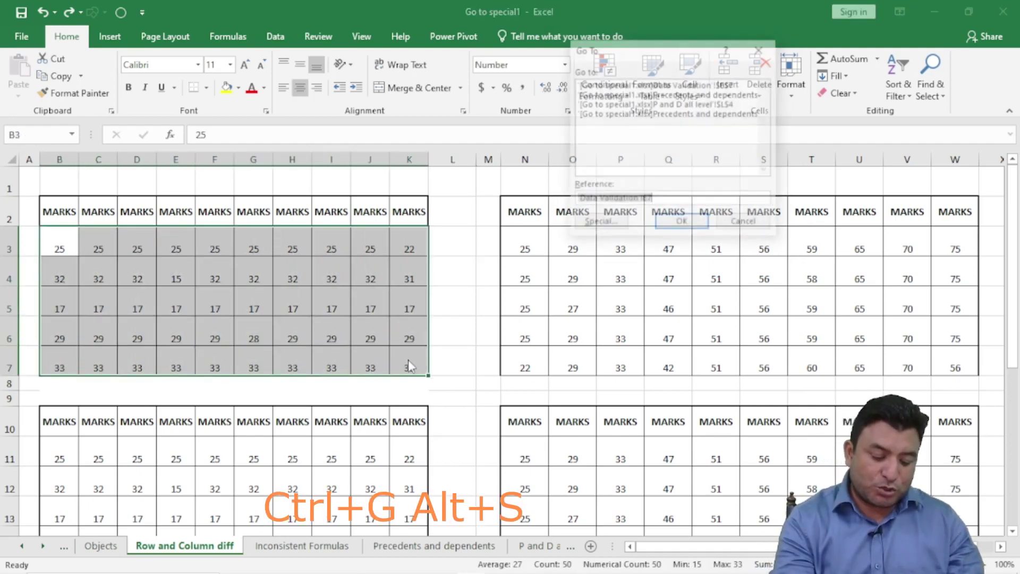
{"action": "key", "text": "alt+s"}
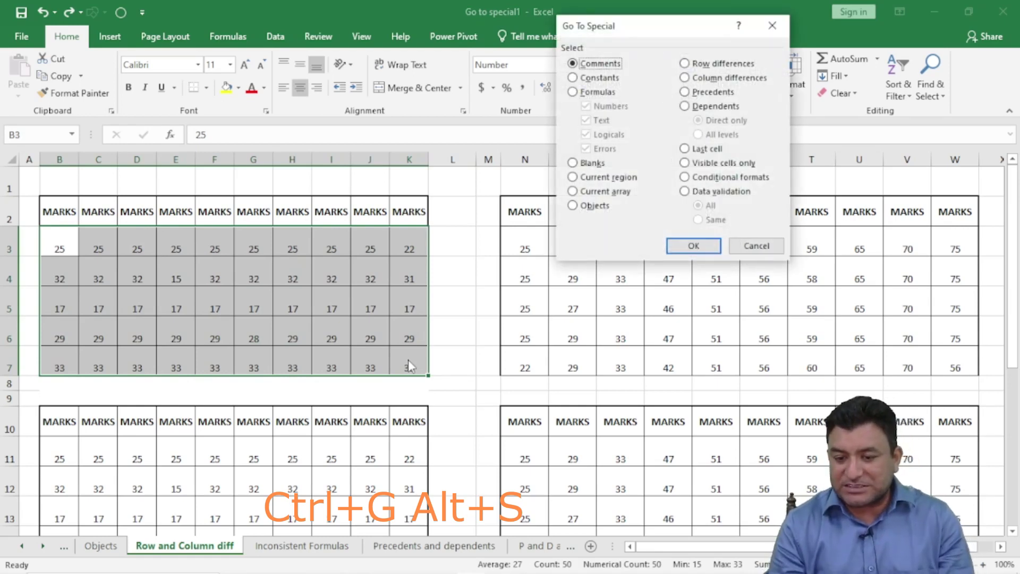
{"action": "key", "text": "alt+w"}
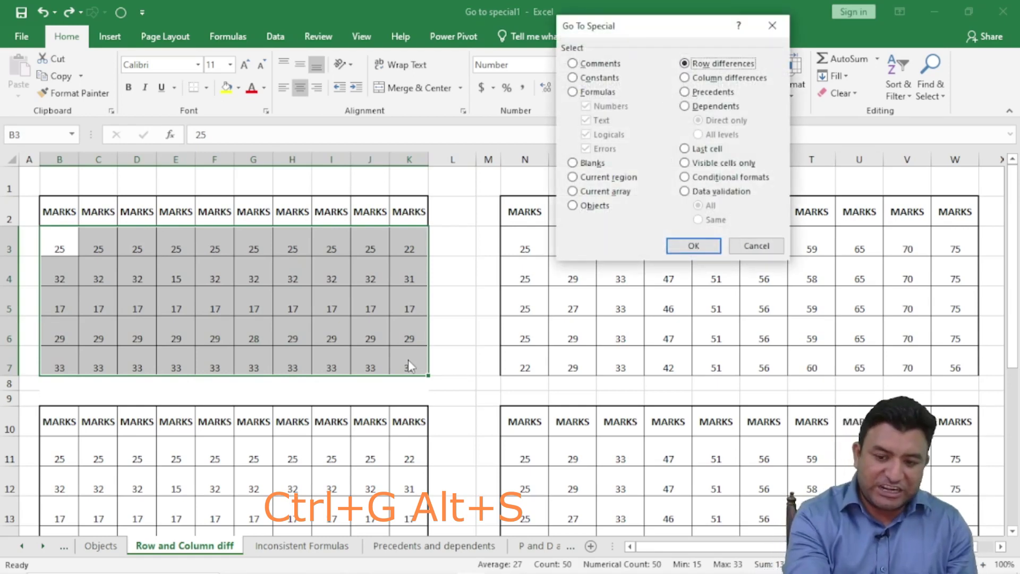
{"action": "key", "text": "Return"}
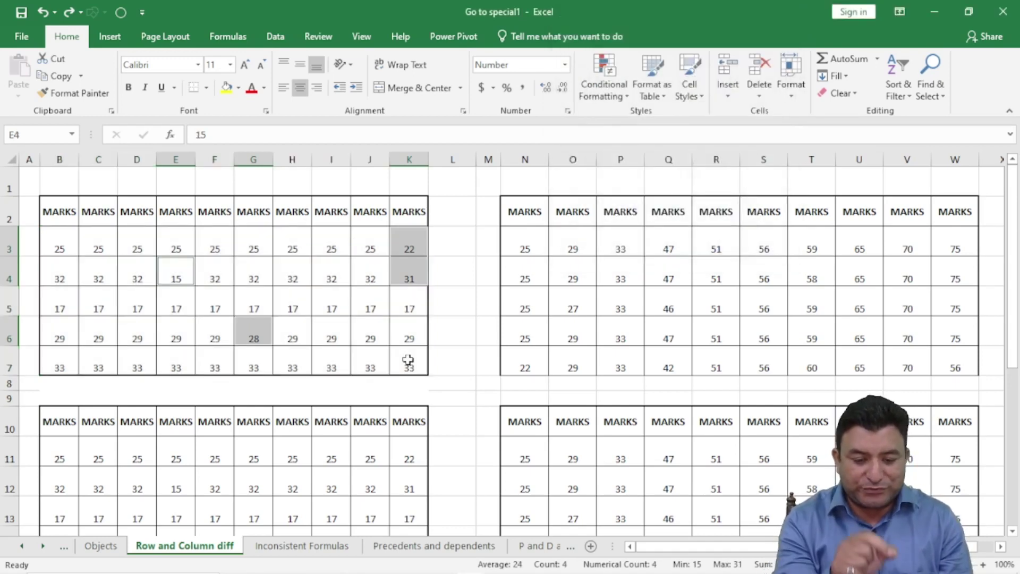
Fill the row-difference cells yellow and compare row 3's marks against K3
{"action": "left_click", "coordinate": [225, 88]}
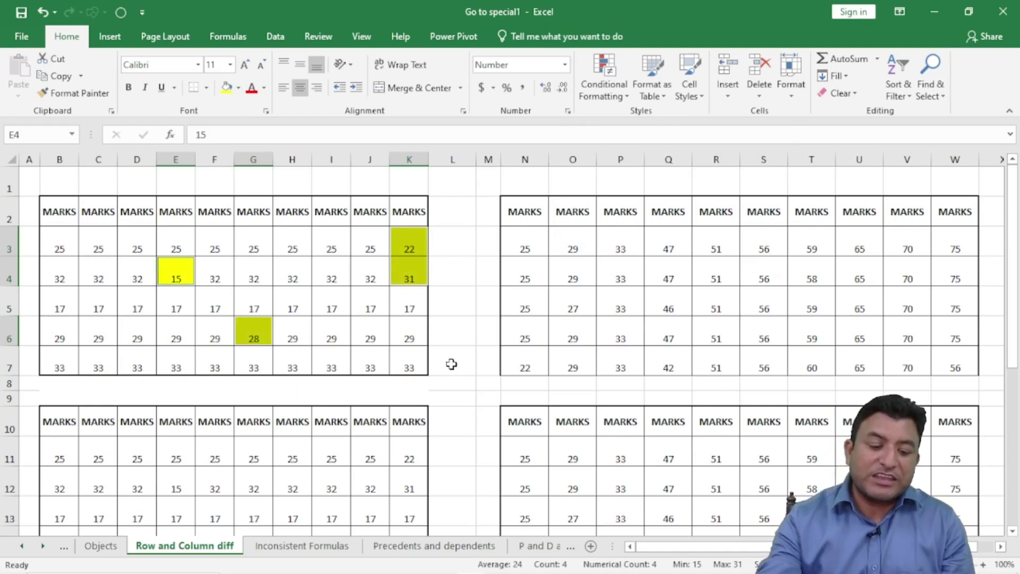
{"action": "left_click", "coordinate": [253, 292]}
{"action": "left_click", "coordinate": [405, 242]}
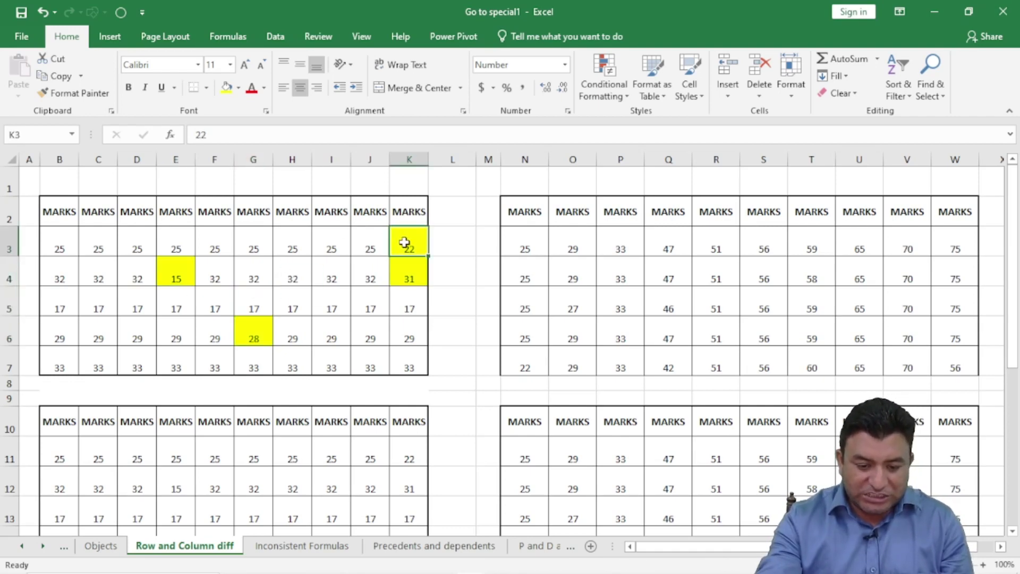
{"action": "left_click_drag", "start_coordinate": [59, 244], "coordinate": [353, 239]}
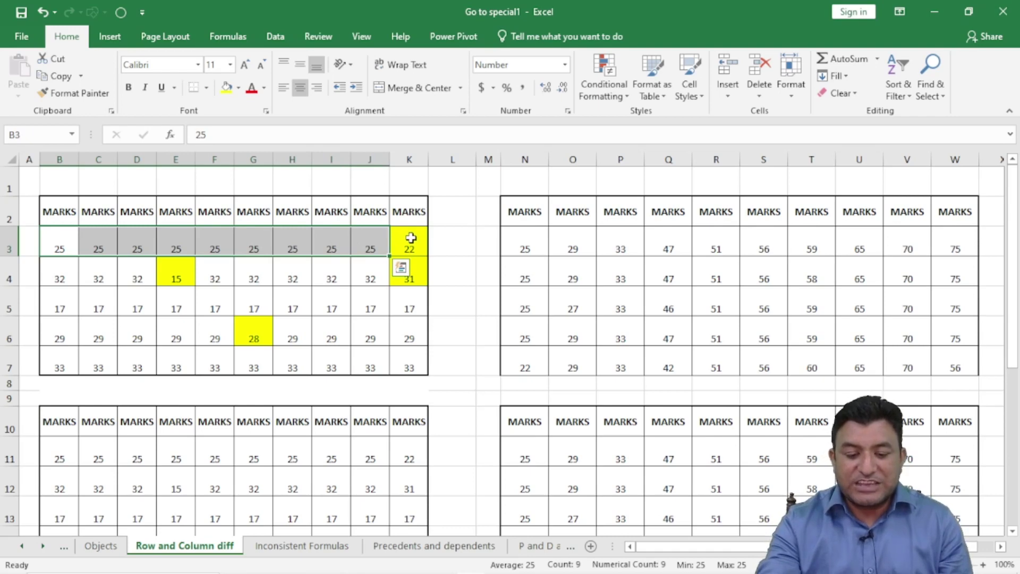
Walk through rows 4, 6 and 5, pointing out the odd values E4, K4 and G6
{"action": "left_click", "coordinate": [411, 238]}
{"action": "left_click_drag", "start_coordinate": [53, 274], "coordinate": [409, 276]}
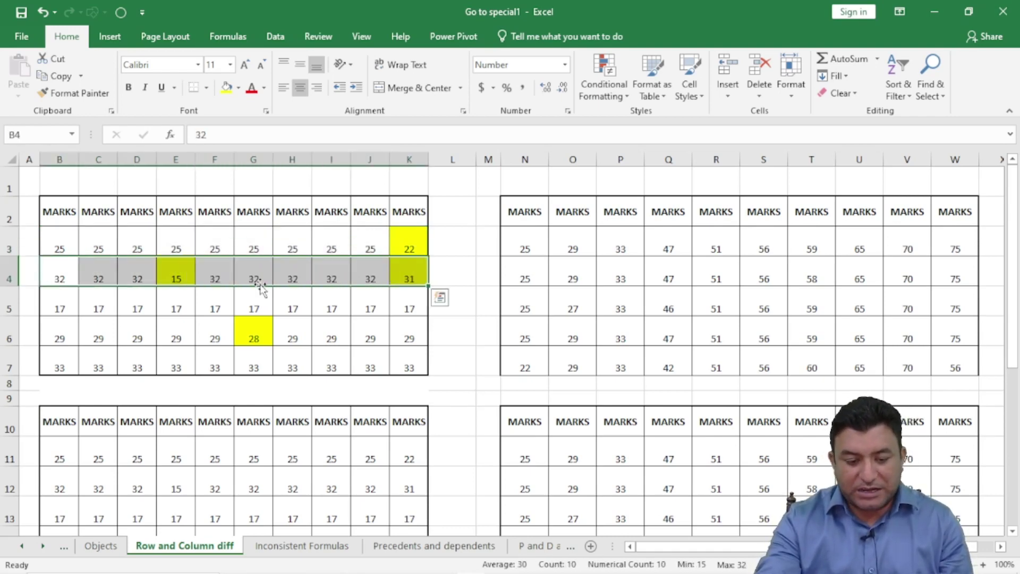
{"action": "left_click", "coordinate": [171, 276]}
{"action": "left_click", "coordinate": [407, 271]}
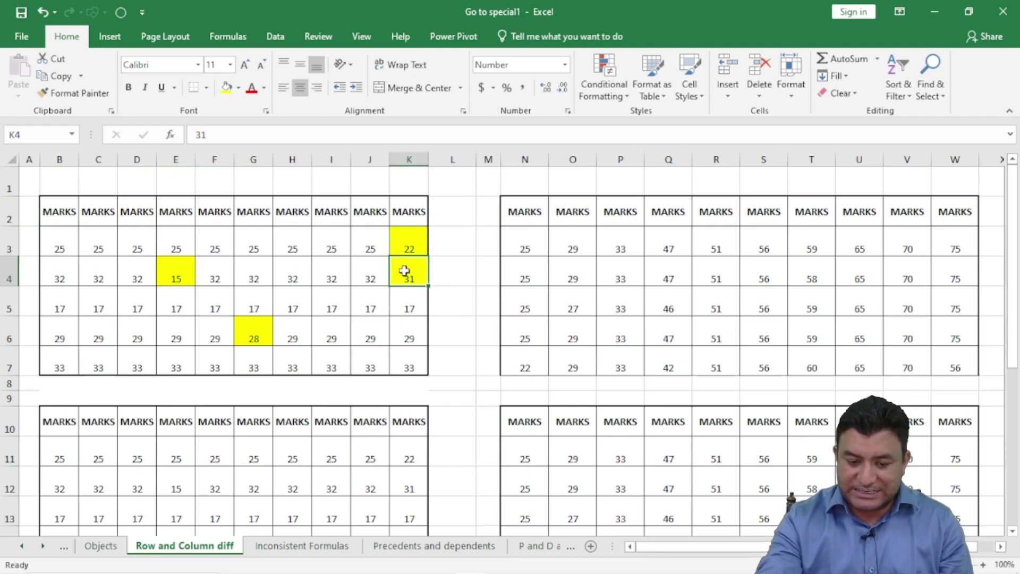
{"action": "left_click_drag", "start_coordinate": [51, 336], "coordinate": [416, 333]}
{"action": "left_click", "coordinate": [251, 337]}
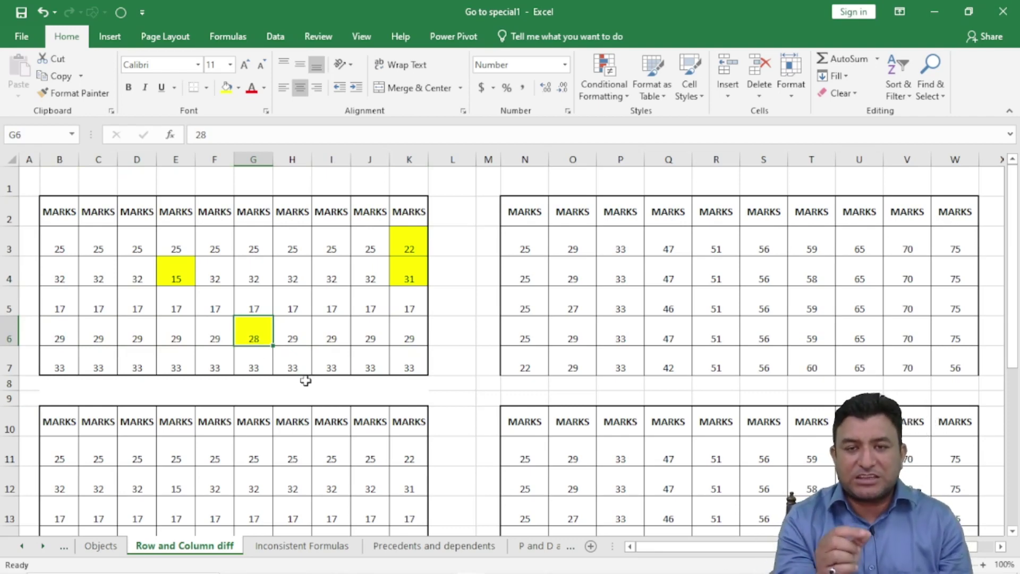
{"action": "left_click_drag", "start_coordinate": [51, 303], "coordinate": [410, 289]}
{"action": "left_click", "coordinate": [309, 243]}
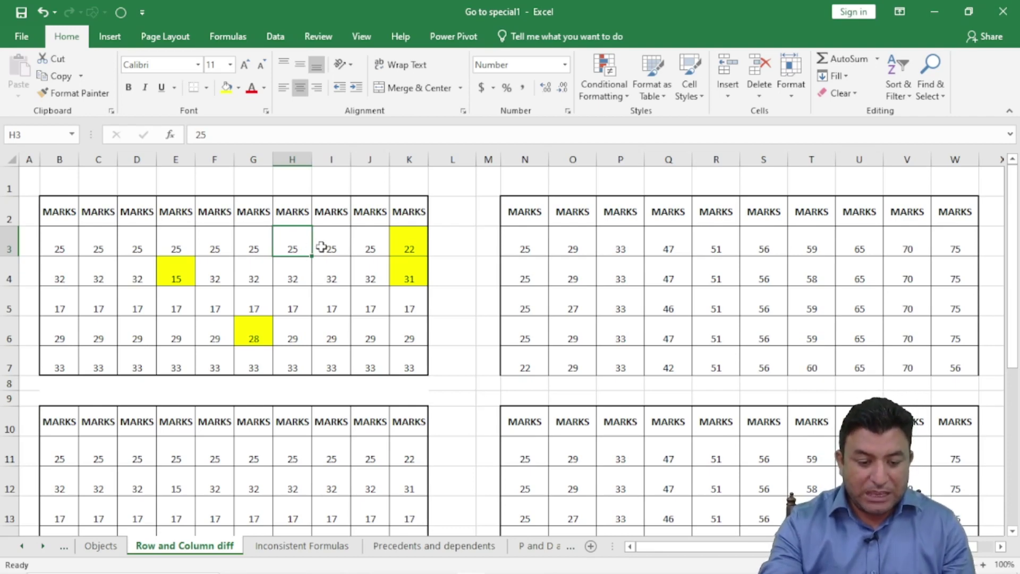
Select the second table's marks B11:K15 and pick its row differences with Go To Special
{"action": "scroll", "coordinate": [283, 290], "scroll_direction": "down", "scroll_amount": 3}
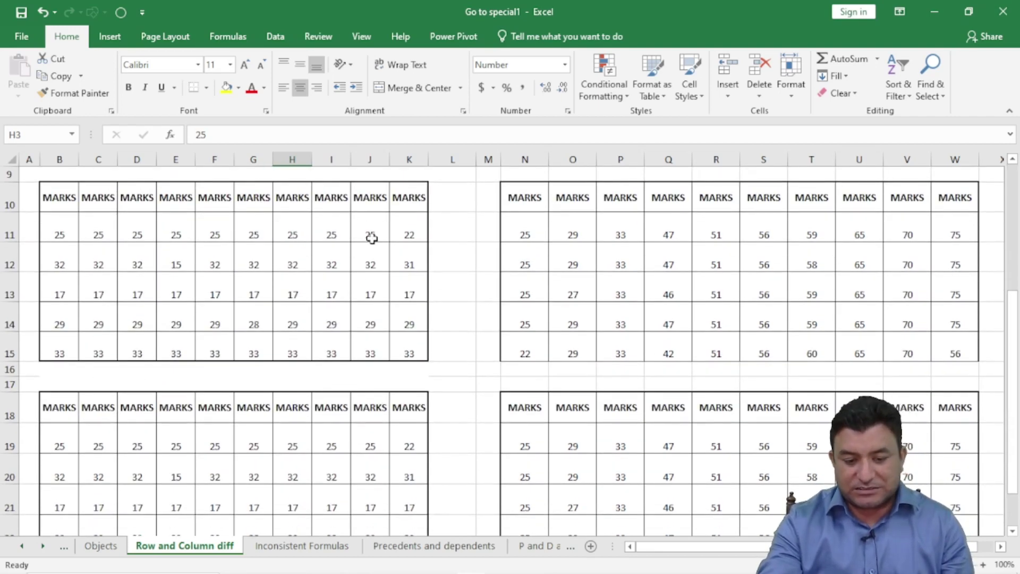
{"action": "left_click_drag", "start_coordinate": [409, 350], "coordinate": [63, 222]}
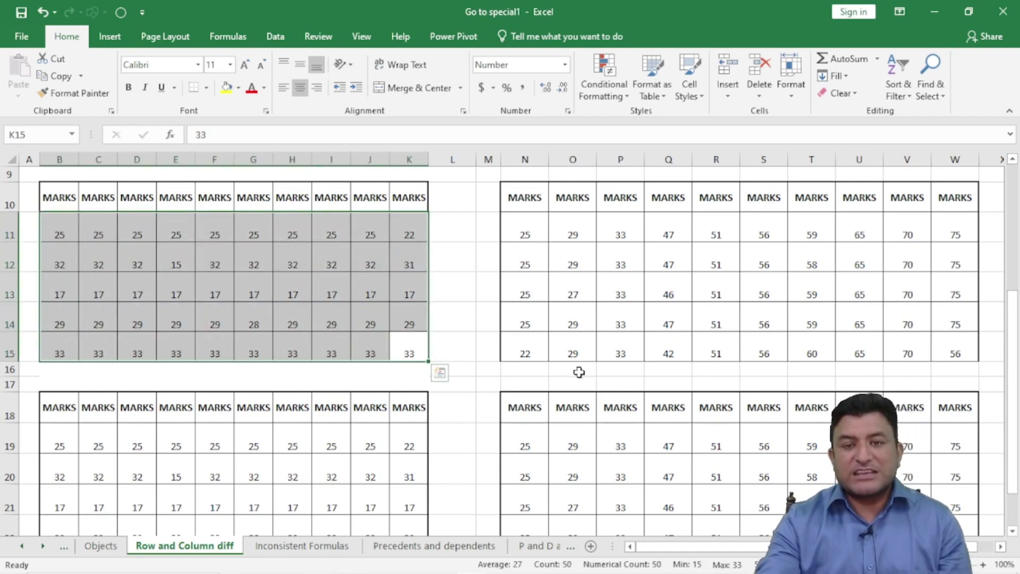
{"action": "key", "text": "F5"}
{"action": "key", "text": "alt+s"}
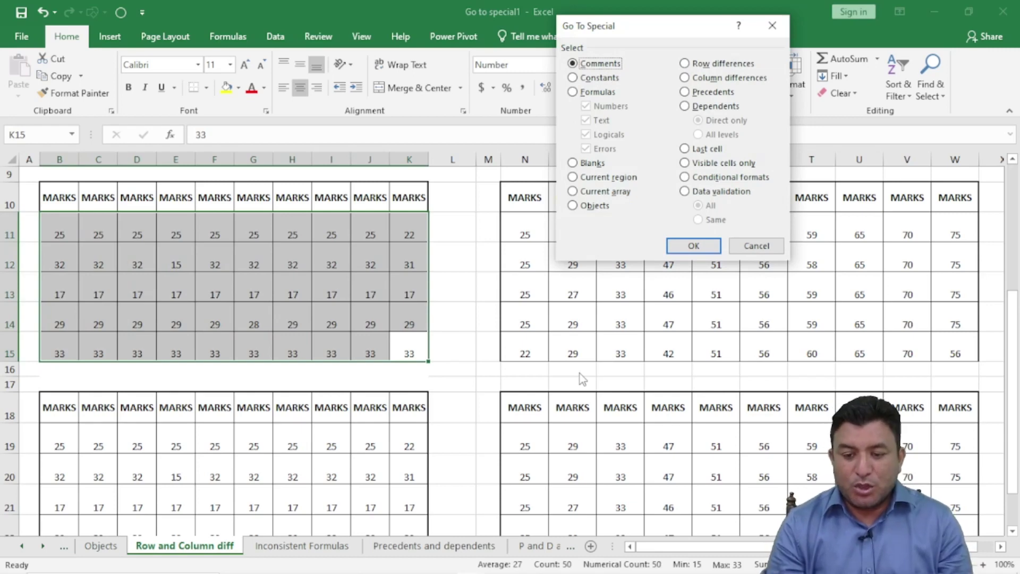
{"action": "key", "text": "alt+w"}
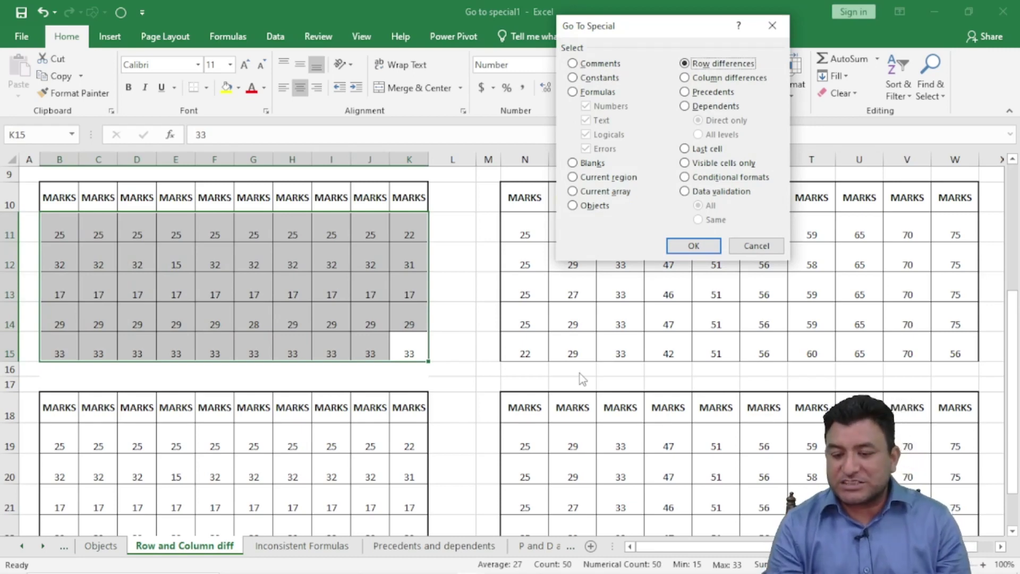
{"action": "key", "text": "Return"}
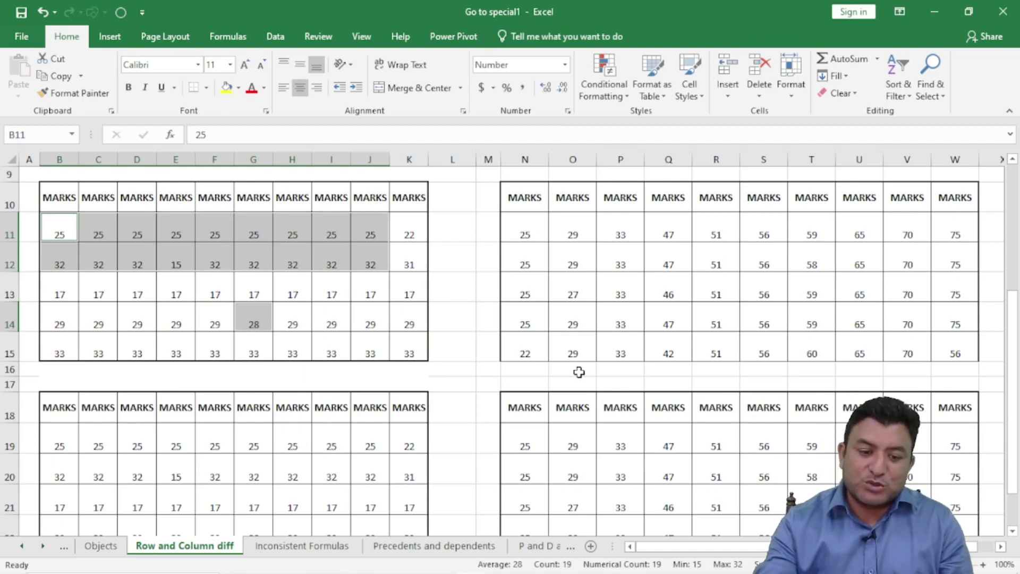
Fill B11:J12 and G14 yellow, then review the comparison cells K11 and K12
{"action": "left_click", "coordinate": [227, 87]}
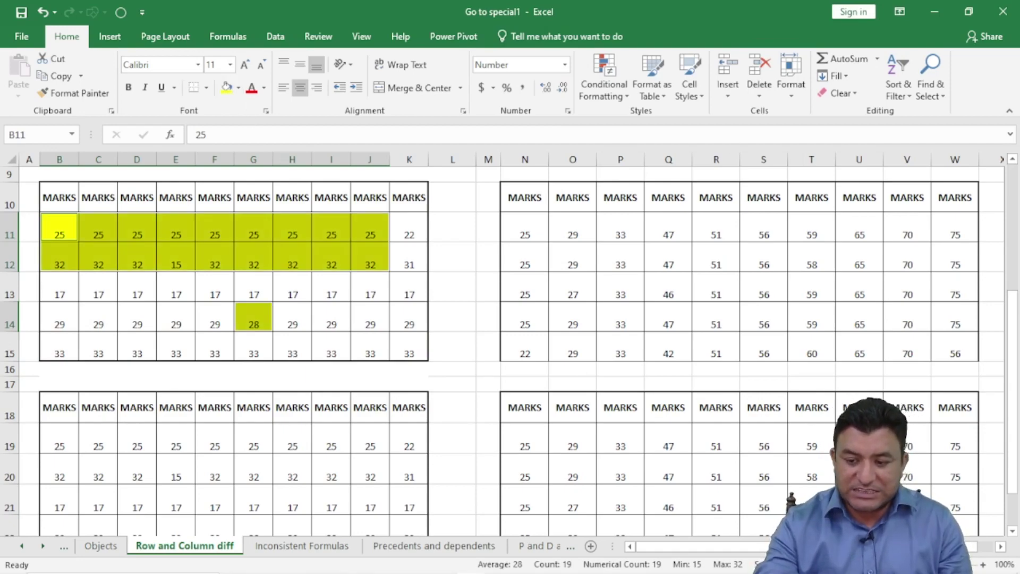
{"action": "left_click", "coordinate": [1011, 160]}
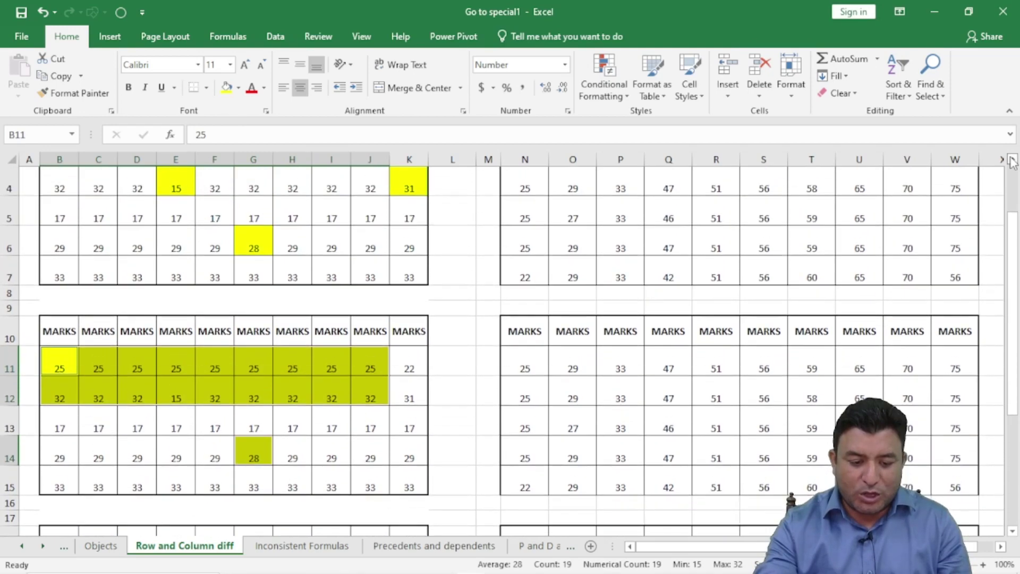
{"action": "left_click", "coordinate": [1011, 159]}
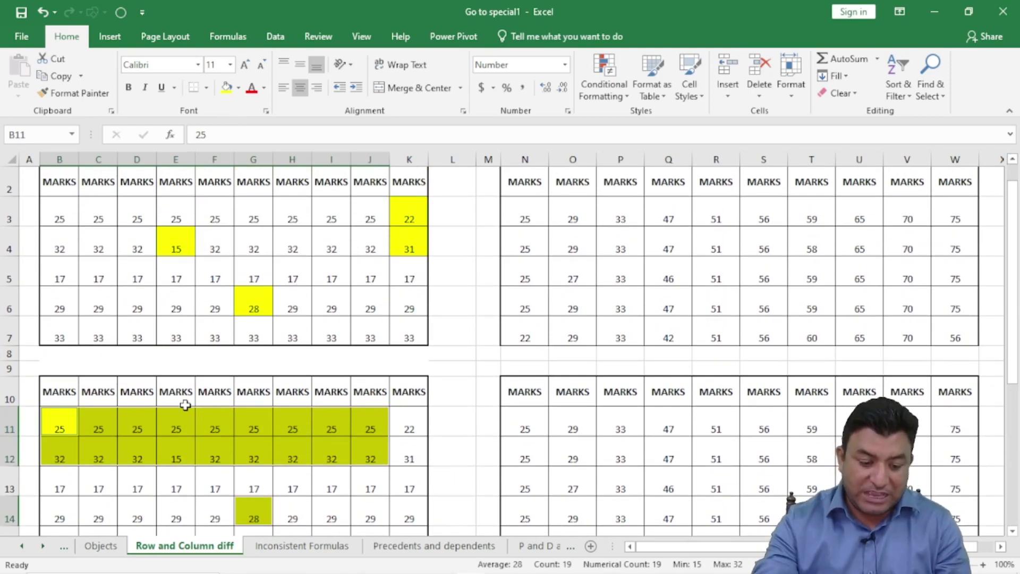
{"action": "left_click", "coordinate": [411, 428]}
{"action": "left_click", "coordinate": [413, 460]}
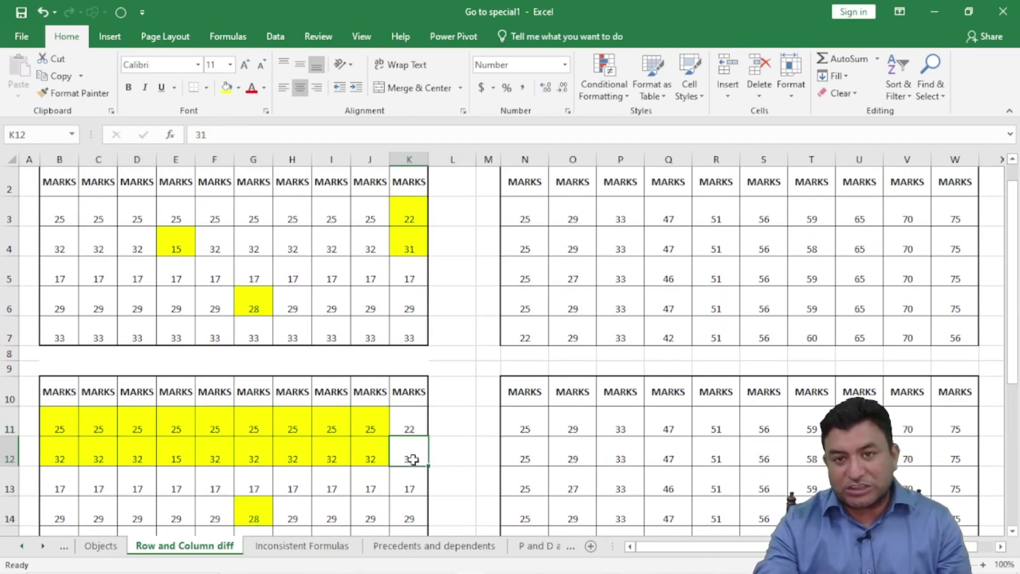
Compare marks across rows 11, 12 and 3 against their K-column values
{"action": "left_click_drag", "start_coordinate": [55, 428], "coordinate": [372, 437]}
{"action": "left_click", "coordinate": [409, 455]}
{"action": "left_click_drag", "start_coordinate": [62, 453], "coordinate": [364, 455]}
{"action": "left_click", "coordinate": [292, 266]}
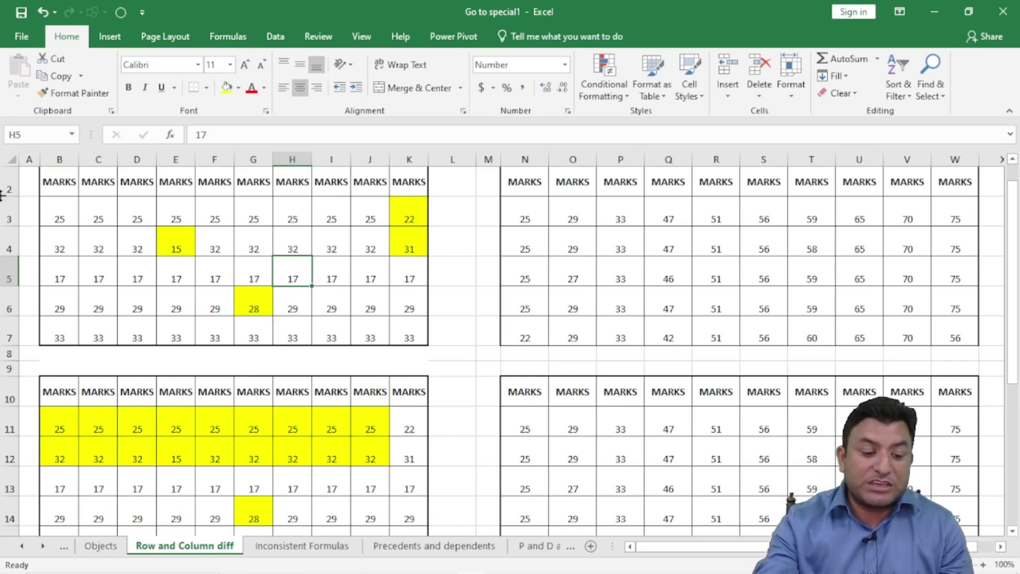
{"action": "left_click_drag", "start_coordinate": [59, 210], "coordinate": [355, 219]}
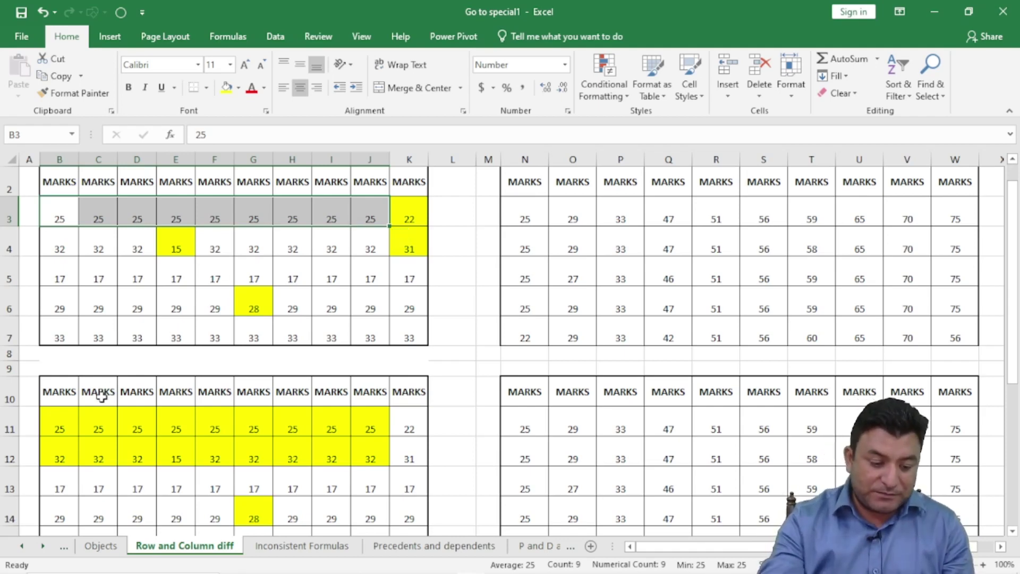
{"action": "left_click_drag", "start_coordinate": [60, 417], "coordinate": [360, 413]}
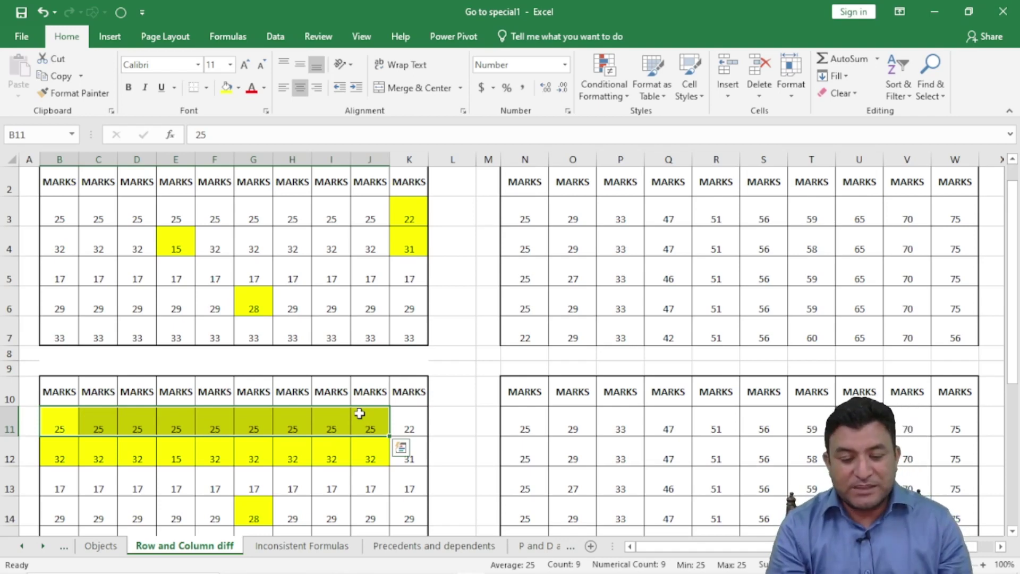
Undo the yellow fills in both tables and reselect the top marks B3:K7
{"action": "key", "text": "ctrl+z"}
{"action": "key", "text": "ctrl+z"}
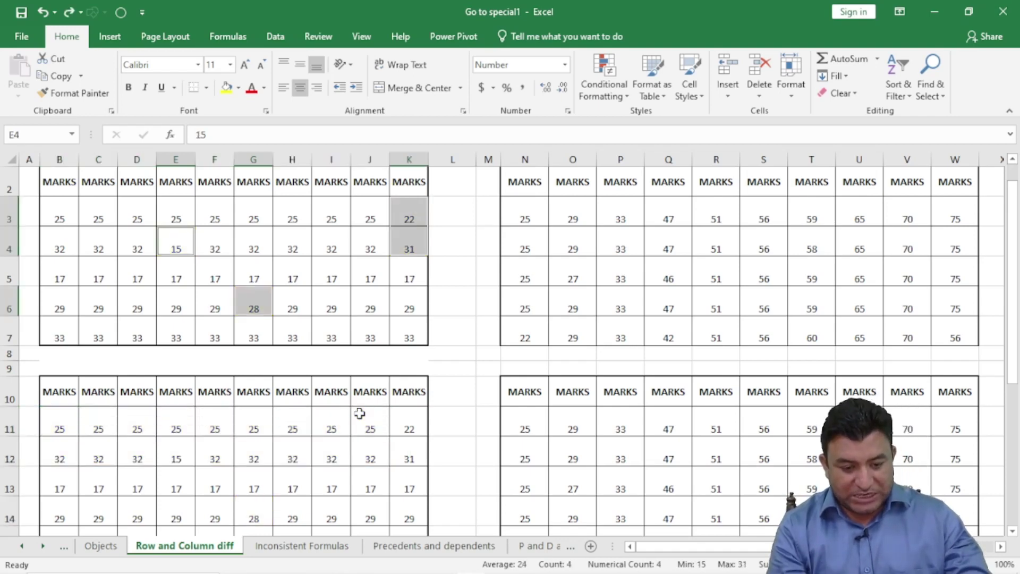
{"action": "left_click", "coordinate": [188, 276]}
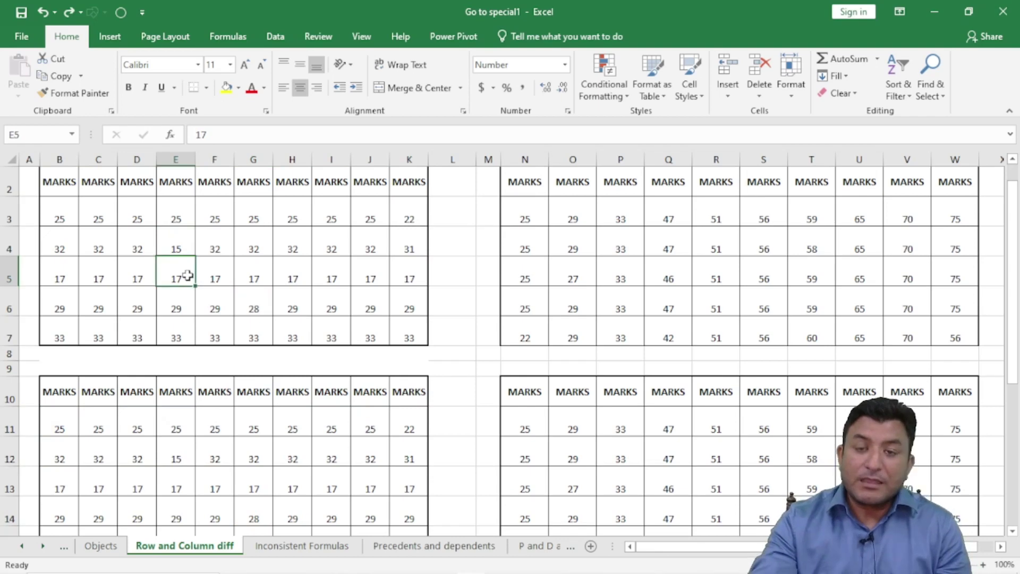
{"action": "left_click_drag", "start_coordinate": [51, 213], "coordinate": [407, 329]}
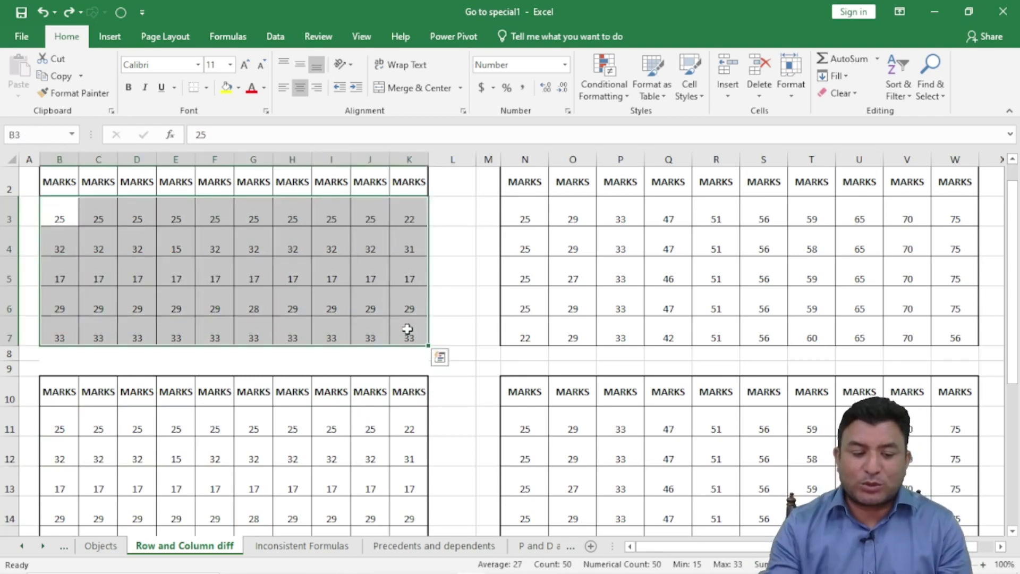
{"action": "left_click_drag", "start_coordinate": [67, 223], "coordinate": [410, 335]}
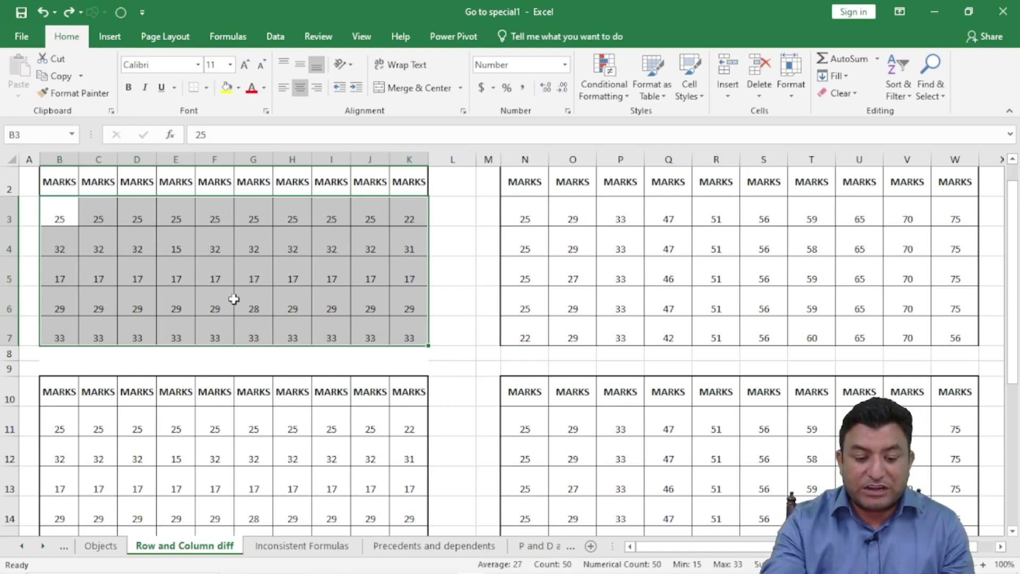
Select the second table's marks starting from cell B11
{"action": "left_click", "coordinate": [229, 417]}
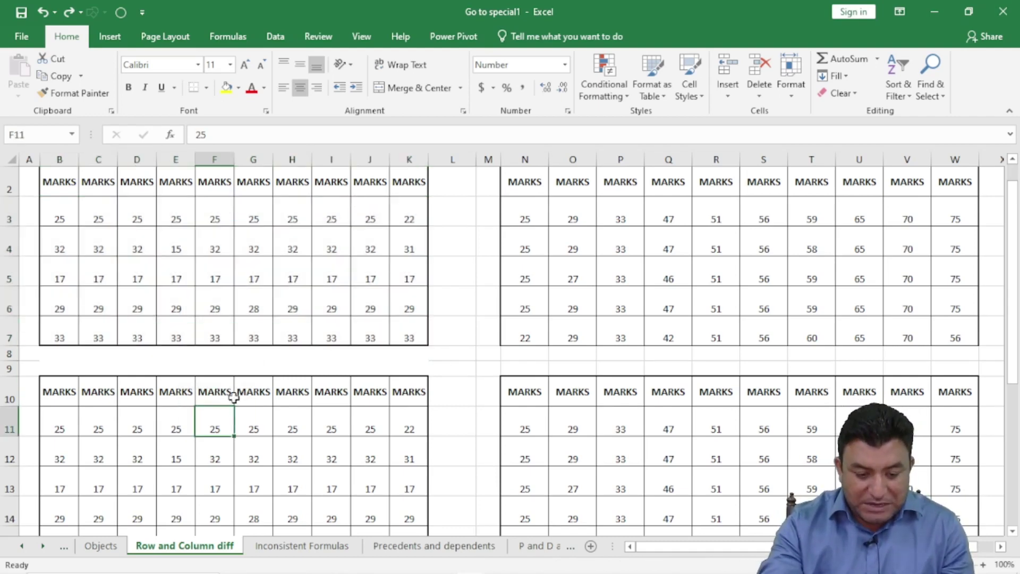
{"action": "scroll", "coordinate": [232, 396], "scroll_direction": "down", "scroll_amount": 3}
{"action": "mouse_move", "coordinate": [59, 213]}
{"action": "left_mouse_down"}
{"action": "mouse_move", "coordinate": [267, 269]}
{"action": "mouse_move", "coordinate": [404, 324]}
{"action": "mouse_move", "coordinate": [289, 262]}
{"action": "mouse_move", "coordinate": [121, 209]}
{"action": "mouse_move", "coordinate": [59, 213]}
{"action": "left_mouse_up"}
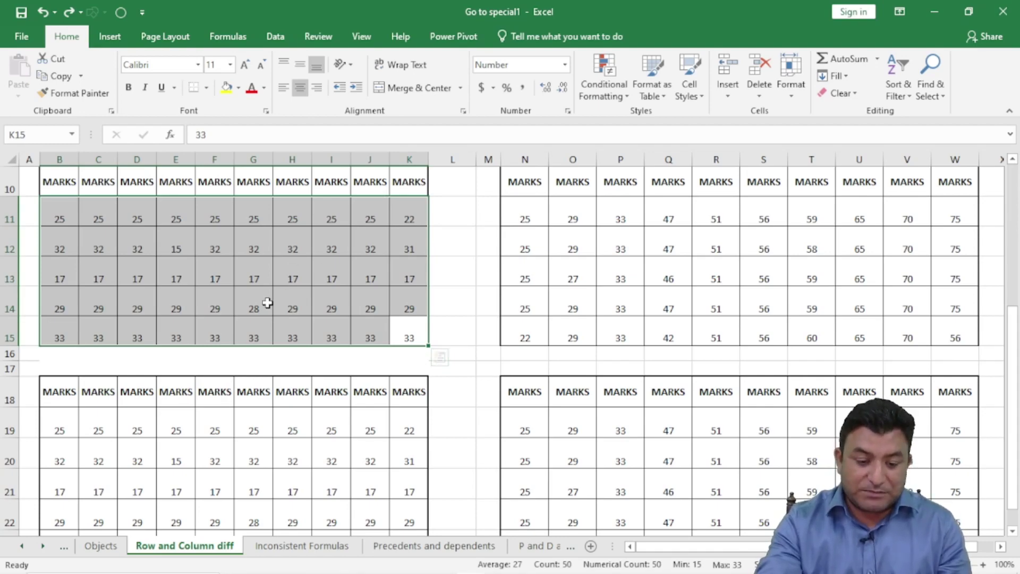
Scroll back to the top and drag-select the first table's marks B3:K7
{"action": "scroll", "coordinate": [267, 302], "scroll_direction": "up", "scroll_amount": 3}
{"action": "scroll", "coordinate": [267, 302], "scroll_direction": "up", "scroll_amount": 1}
{"action": "left_click_drag", "start_coordinate": [68, 255], "coordinate": [405, 355]}
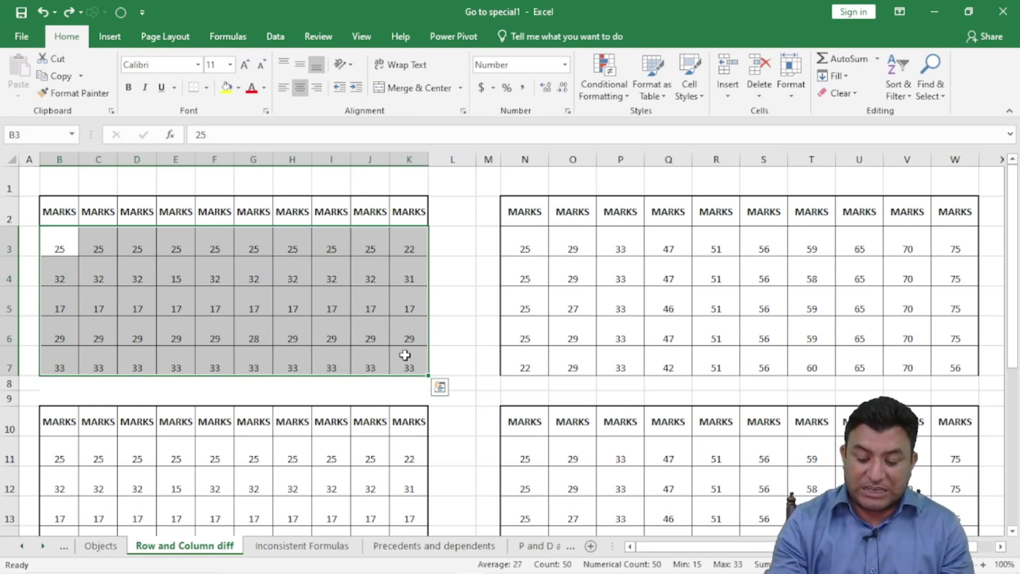
Move the active cell inside the selection down to B5, then across to F5
{"action": "key", "text": "Return"}
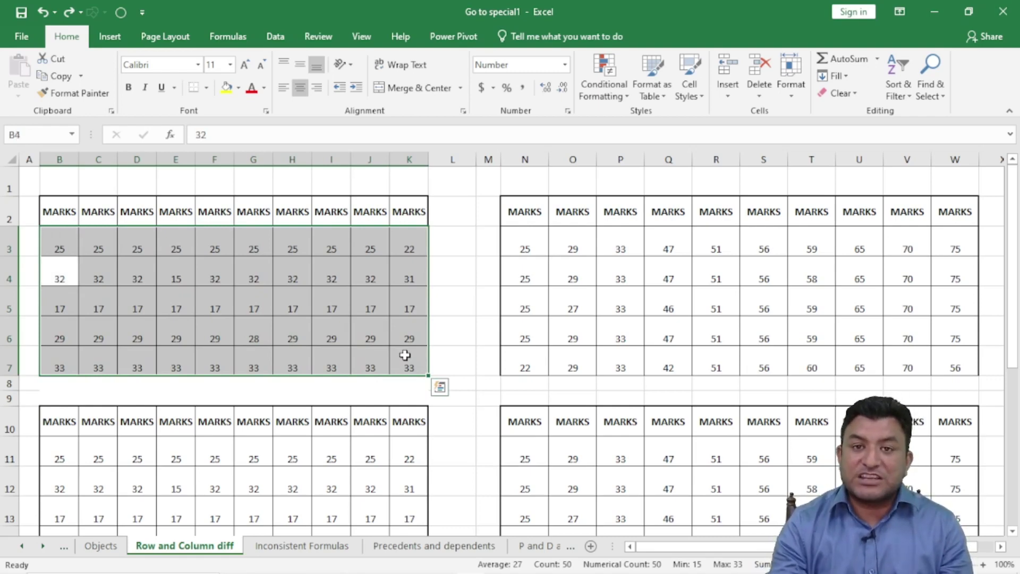
{"action": "key", "text": "Return"}
{"action": "key", "text": "Tab"}
{"action": "key", "text": "Tab"}
{"action": "key", "text": "Tab"}
{"action": "key", "text": "Tab"}
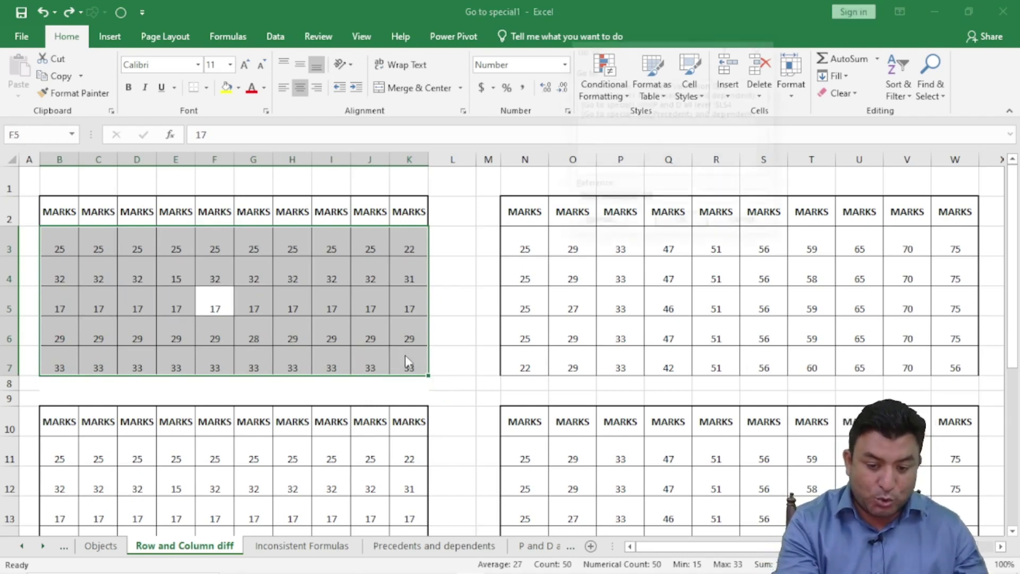
Pick out row differences E4, G6, K3 and K4 via Go To Special, then deselect
{"action": "key", "text": "ctrl+g"}
{"action": "key", "text": "alt+s"}
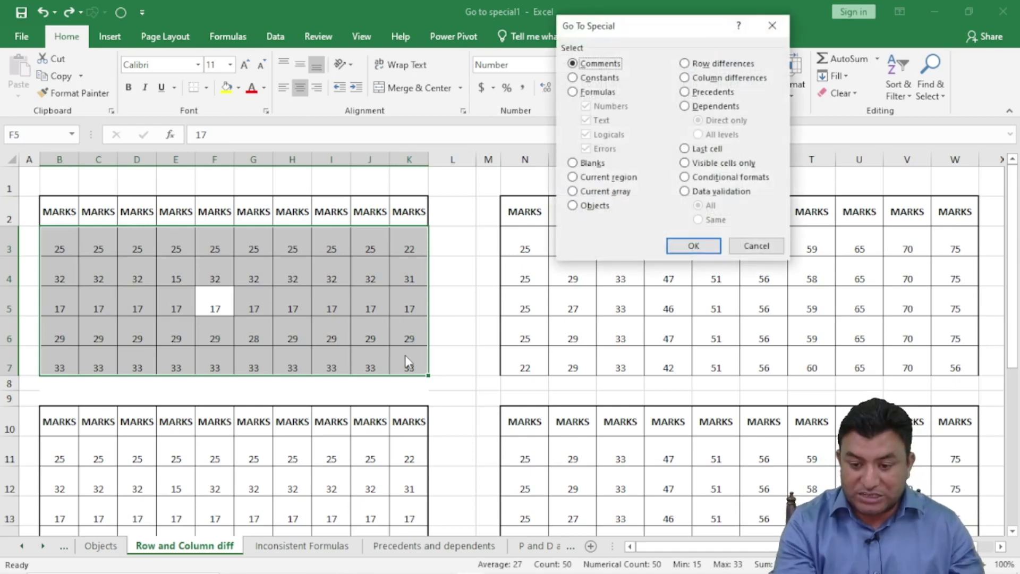
{"action": "key", "text": "alt+w"}
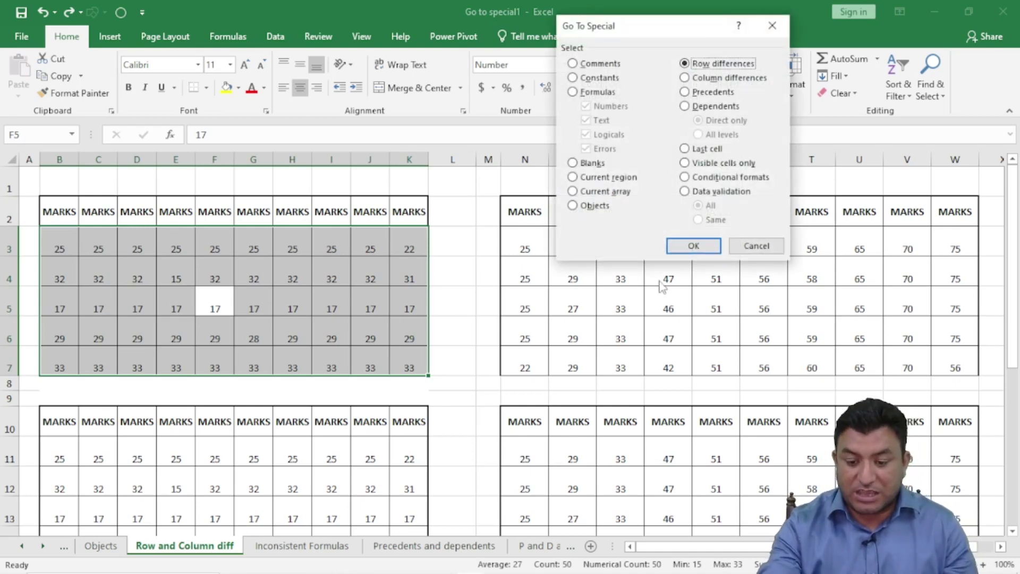
{"action": "left_click", "coordinate": [693, 245]}
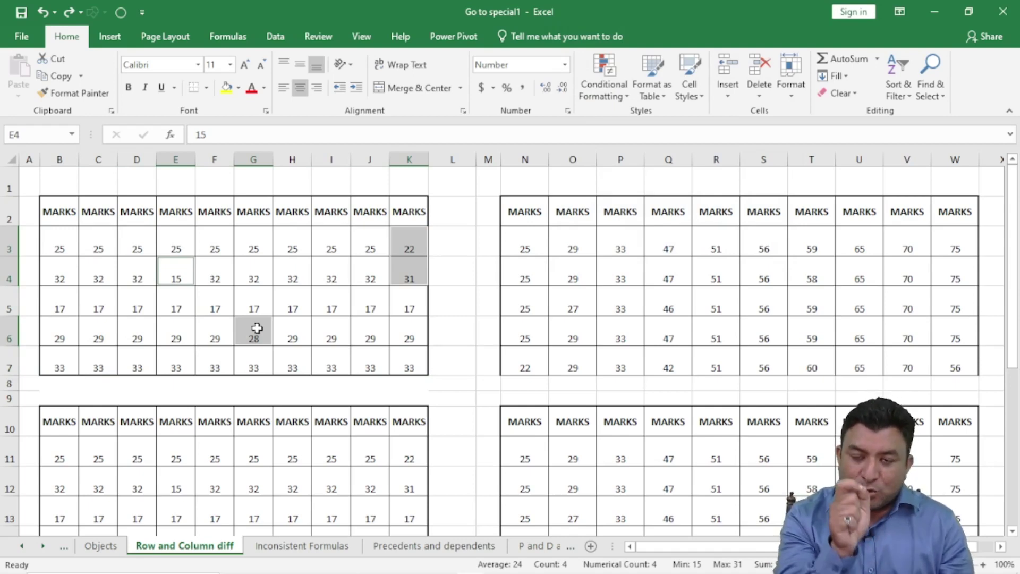
{"action": "left_click", "coordinate": [304, 308]}
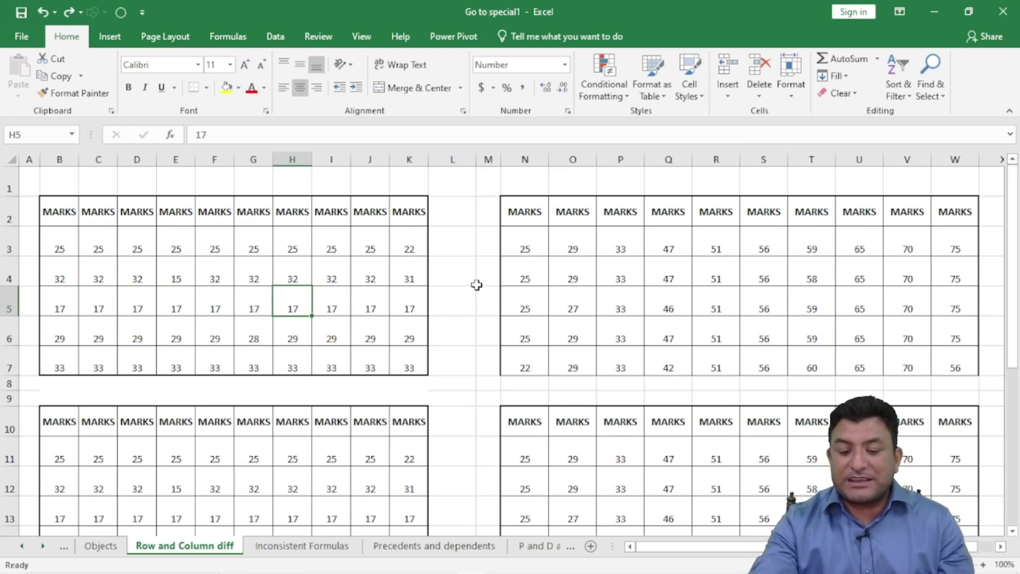
Select N3:W7, pick its Column differences and fill the mismatches yellow
{"action": "left_click_drag", "start_coordinate": [526, 245], "coordinate": [946, 364]}
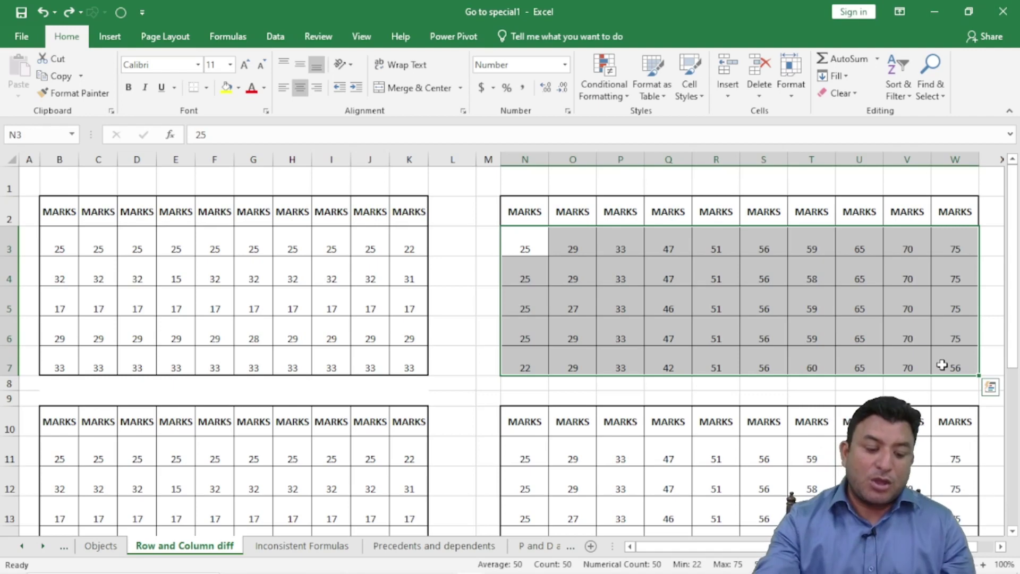
{"action": "key", "text": "ctrl+g"}
{"action": "key", "text": "alt+s"}
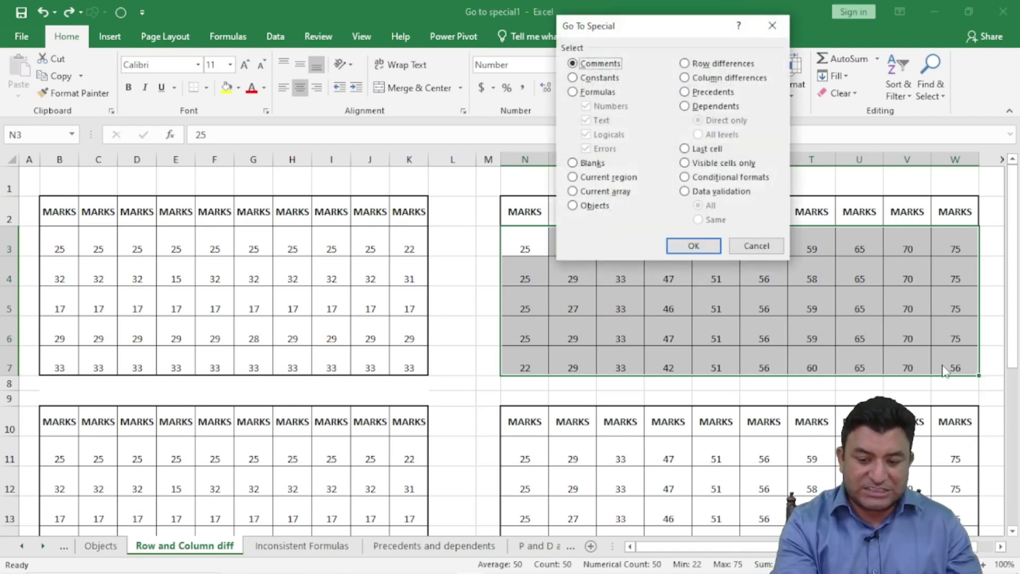
{"action": "left_click", "coordinate": [705, 79]}
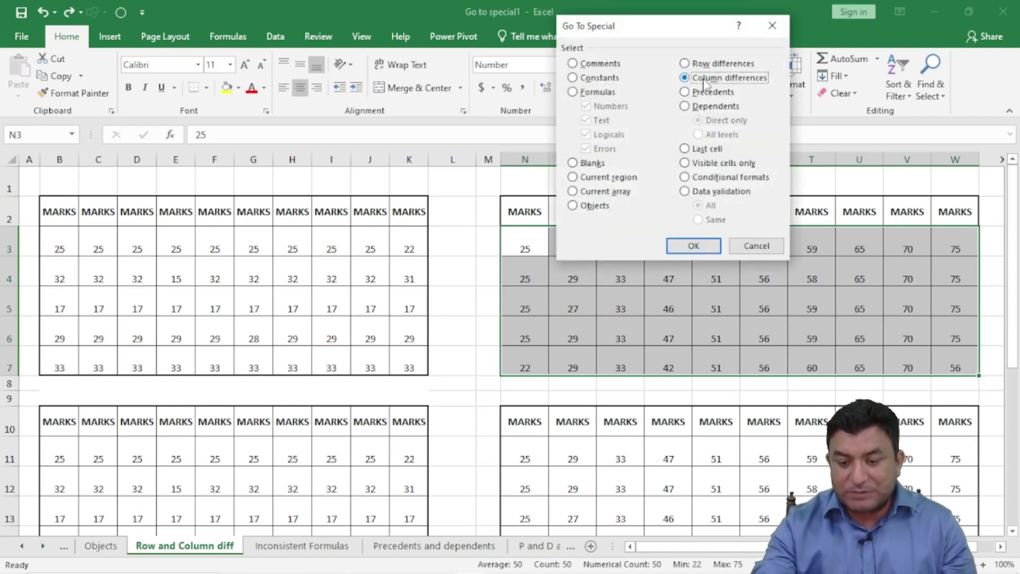
{"action": "left_click", "coordinate": [699, 245]}
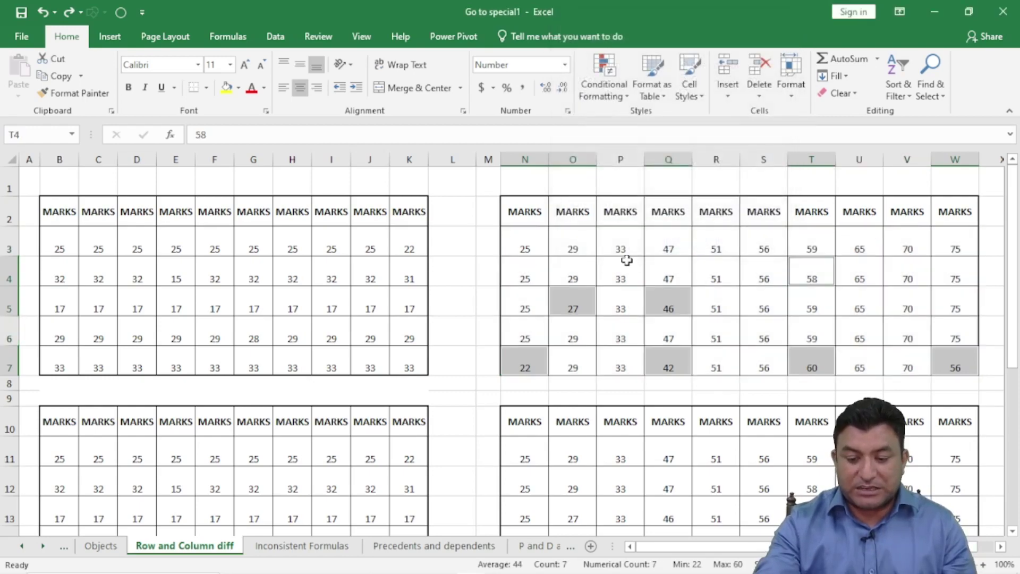
{"action": "left_click", "coordinate": [226, 86]}
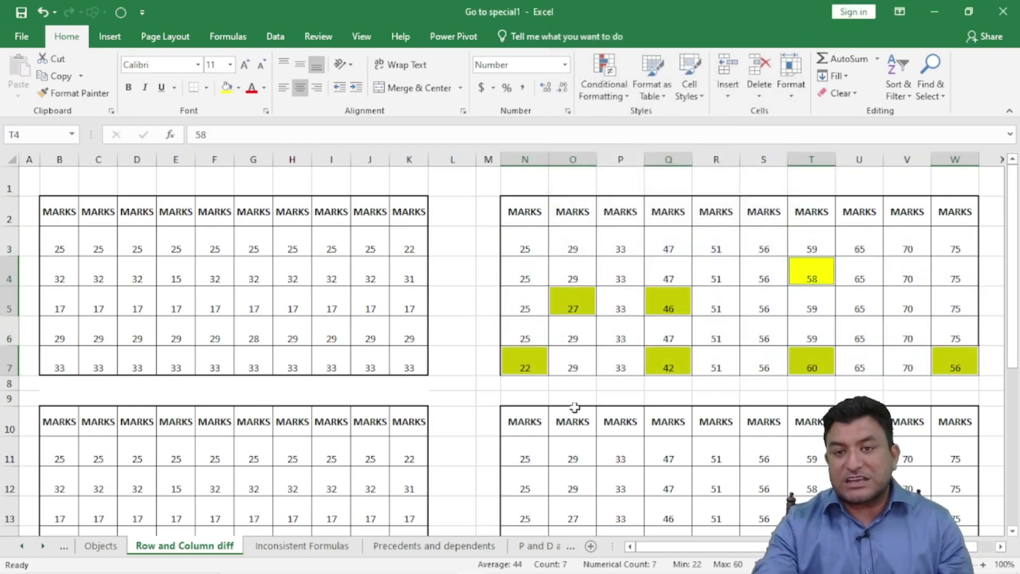
{"action": "scroll", "coordinate": [577, 406], "scroll_direction": "down", "scroll_amount": 3}
{"action": "scroll", "coordinate": [595, 356], "scroll_direction": "up", "scroll_amount": 3}
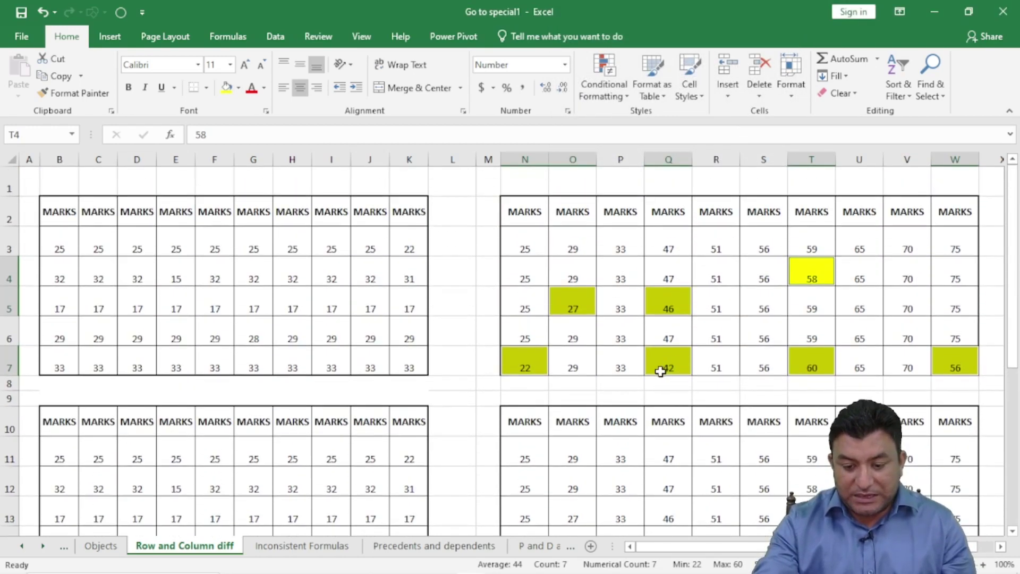
{"action": "mouse_move", "coordinate": [522, 256]}
{"action": "left_mouse_down"}
{"action": "mouse_move", "coordinate": [524, 249]}
{"action": "mouse_move", "coordinate": [831, 349]}
{"action": "mouse_move", "coordinate": [955, 364]}
{"action": "left_mouse_up"}
{"action": "left_click", "coordinate": [731, 307]}
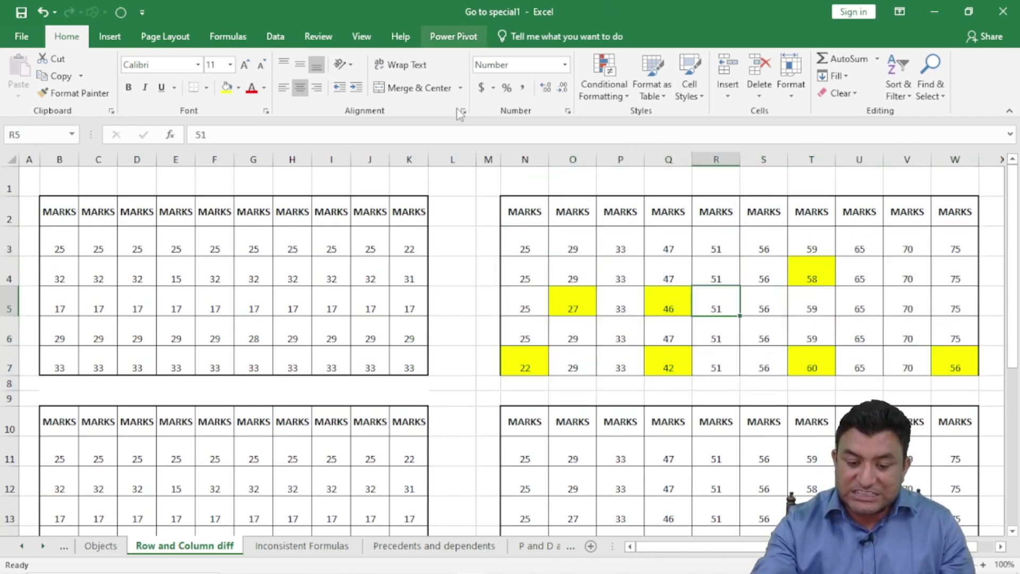
Compare the marks in columns N, O and P against their top marks in row 3
{"action": "left_click", "coordinate": [525, 245]}
{"action": "left_click_drag", "start_coordinate": [529, 275], "coordinate": [532, 369]}
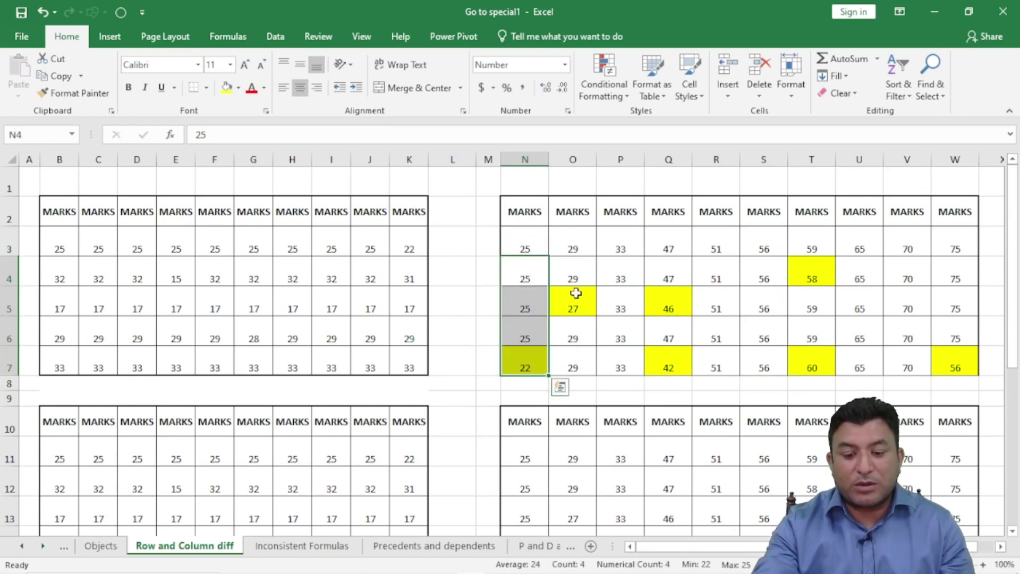
{"action": "left_click", "coordinate": [585, 236]}
{"action": "left_click_drag", "start_coordinate": [576, 276], "coordinate": [585, 367]}
{"action": "left_click", "coordinate": [620, 246]}
{"action": "left_click_drag", "start_coordinate": [620, 273], "coordinate": [622, 359]}
{"action": "left_click", "coordinate": [575, 248]}
Check the mismatches Q5, Q7, T4 and T7 against Q3 and T3, then select the lower-right table
{"action": "left_click", "coordinate": [669, 247]}
{"action": "left_click_drag", "start_coordinate": [665, 276], "coordinate": [675, 358]}
{"action": "left_click", "coordinate": [666, 295]}
{"action": "left_click", "coordinate": [669, 247]}
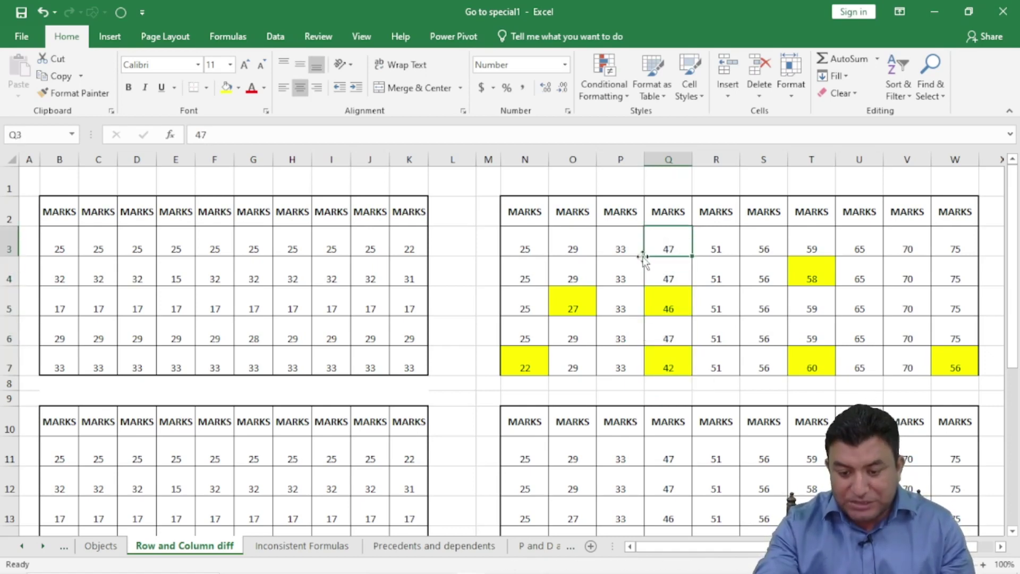
{"action": "left_click", "coordinate": [674, 312]}
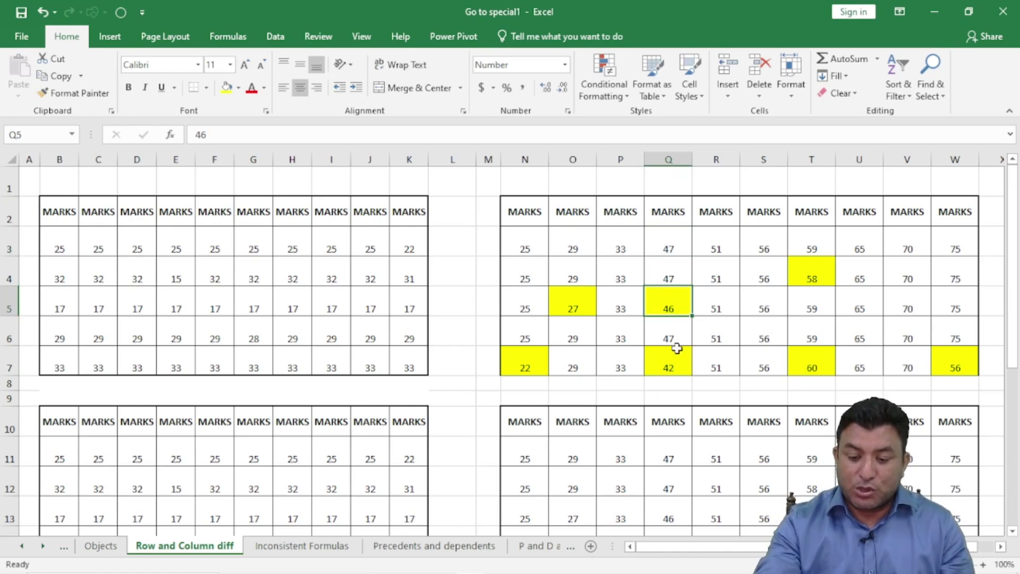
{"action": "left_click", "coordinate": [674, 360]}
{"action": "left_click", "coordinate": [807, 245]}
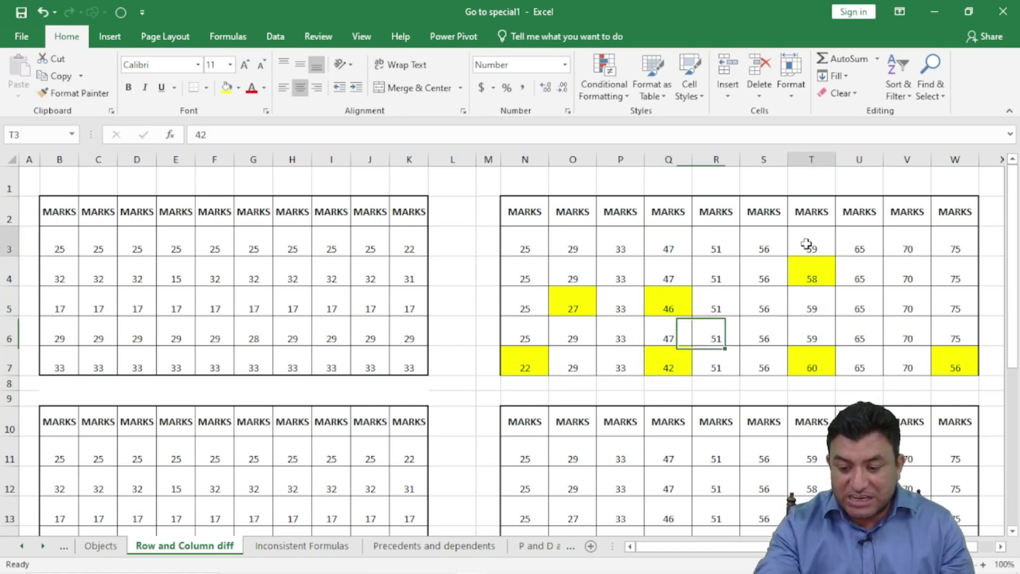
{"action": "left_click", "coordinate": [820, 277]}
{"action": "left_click", "coordinate": [816, 355]}
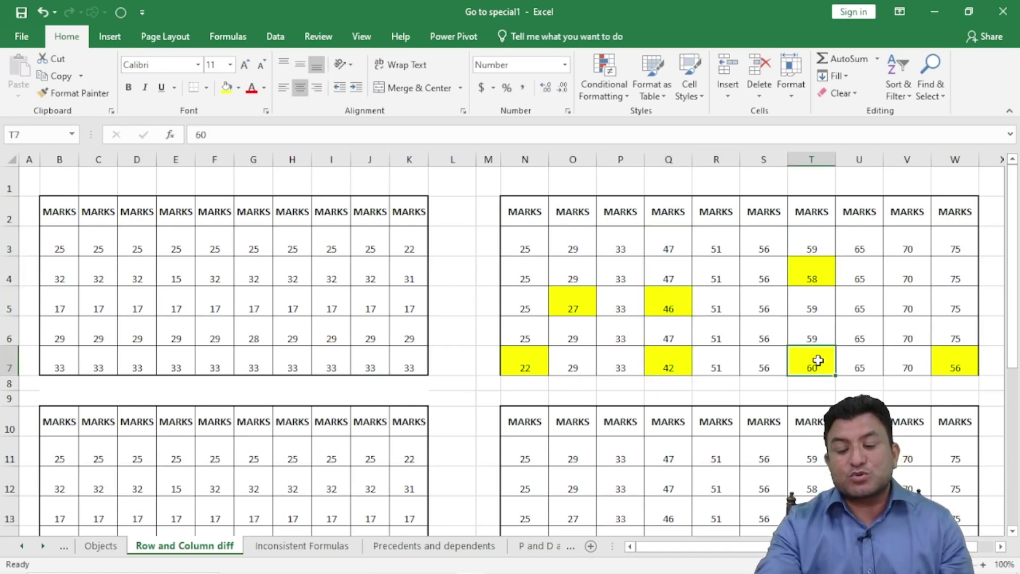
{"action": "scroll", "coordinate": [817, 342], "scroll_direction": "down", "scroll_amount": 3}
{"action": "left_click_drag", "start_coordinate": [970, 344], "coordinate": [528, 228]}
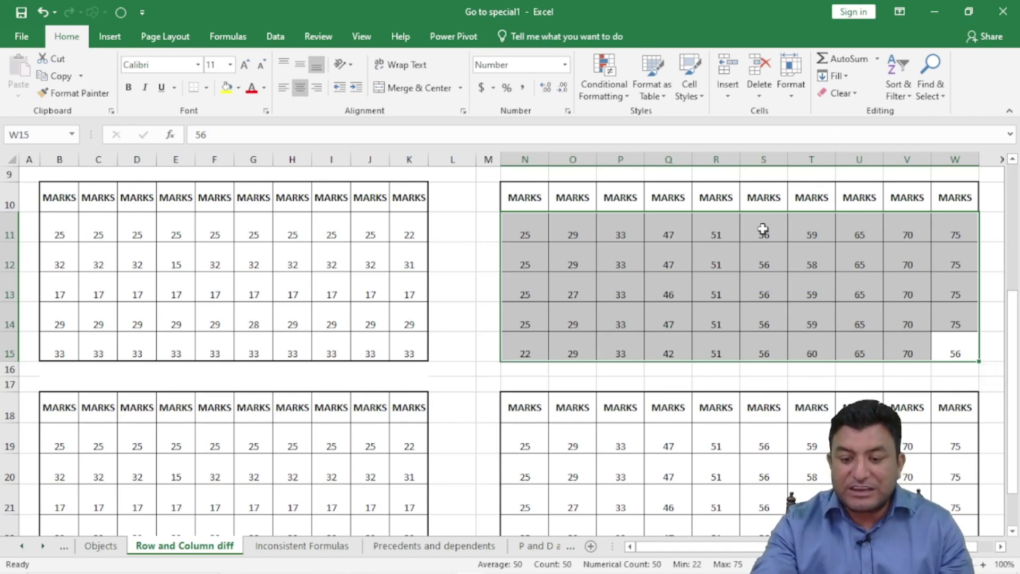
Select the lower-right table's column differences, fill them yellow, then undo the fill
{"action": "key", "text": "ctrl+g"}
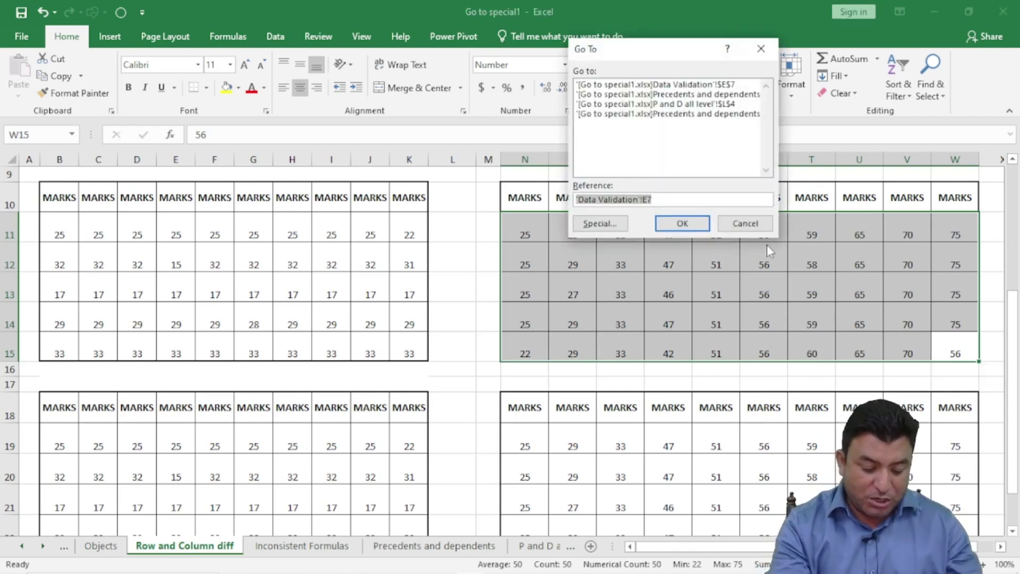
{"action": "key", "text": "alt+s"}
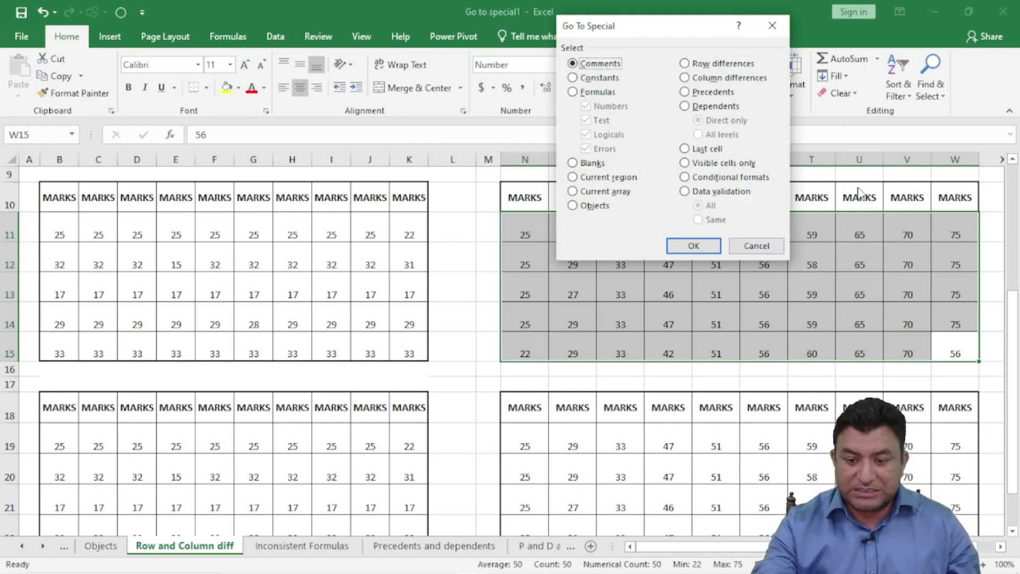
{"action": "left_click", "coordinate": [710, 80]}
{"action": "left_click", "coordinate": [703, 245]}
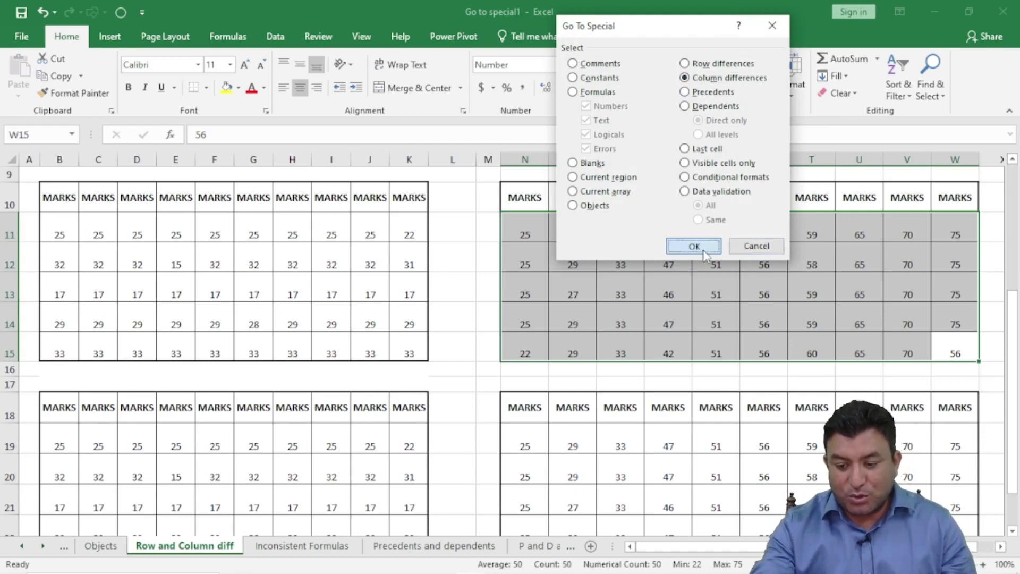
{"action": "scroll", "coordinate": [827, 298], "scroll_direction": "up", "scroll_amount": 3}
{"action": "scroll", "coordinate": [830, 309], "scroll_direction": "down", "scroll_amount": 2}
{"action": "scroll", "coordinate": [830, 310], "scroll_direction": "up", "scroll_amount": 2}
{"action": "left_click", "coordinate": [224, 88]}
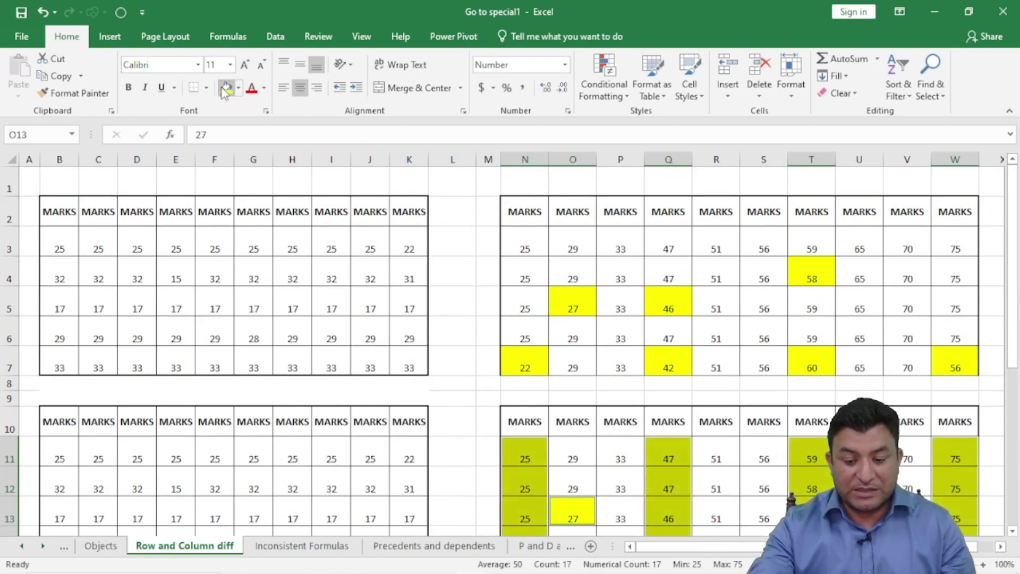
{"action": "scroll", "coordinate": [705, 297], "scroll_direction": "down", "scroll_amount": 3}
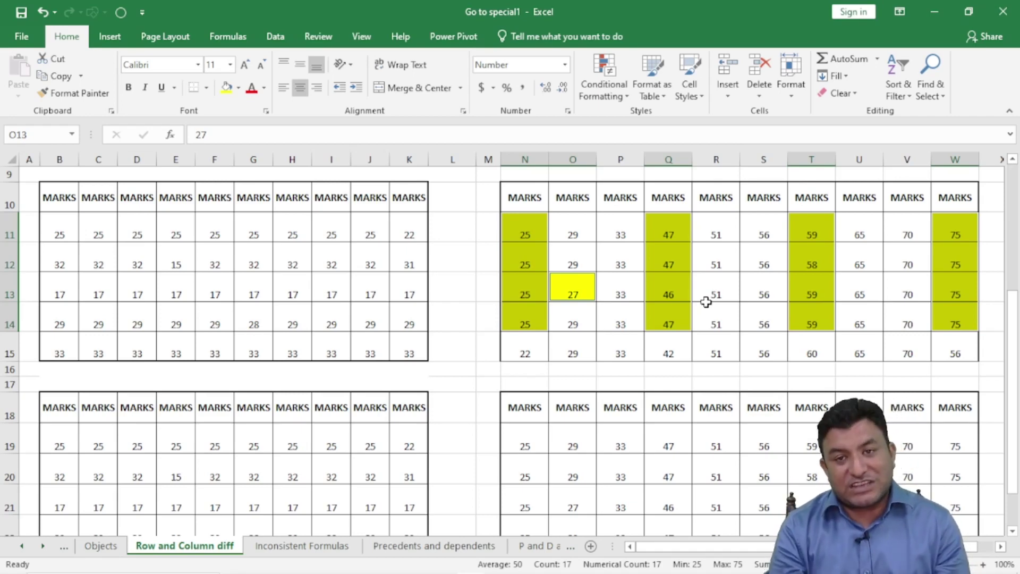
{"action": "key", "text": "ctrl+z"}
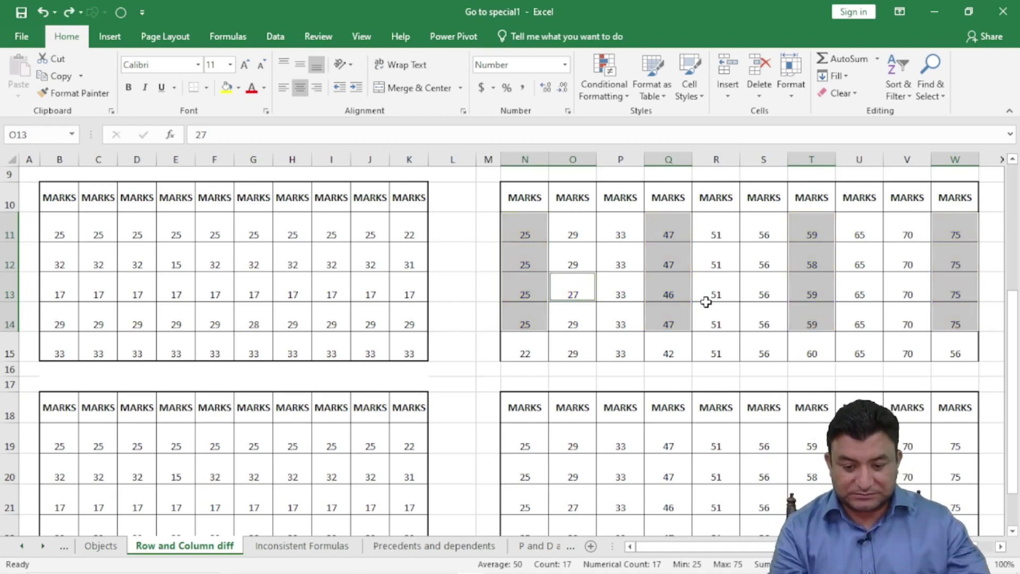
Undo the yellow fill on the upper-right table N3:W7 and reselect marks B3:K7
{"action": "left_click", "coordinate": [371, 285]}
{"action": "scroll", "coordinate": [260, 311], "scroll_direction": "up", "scroll_amount": 3}
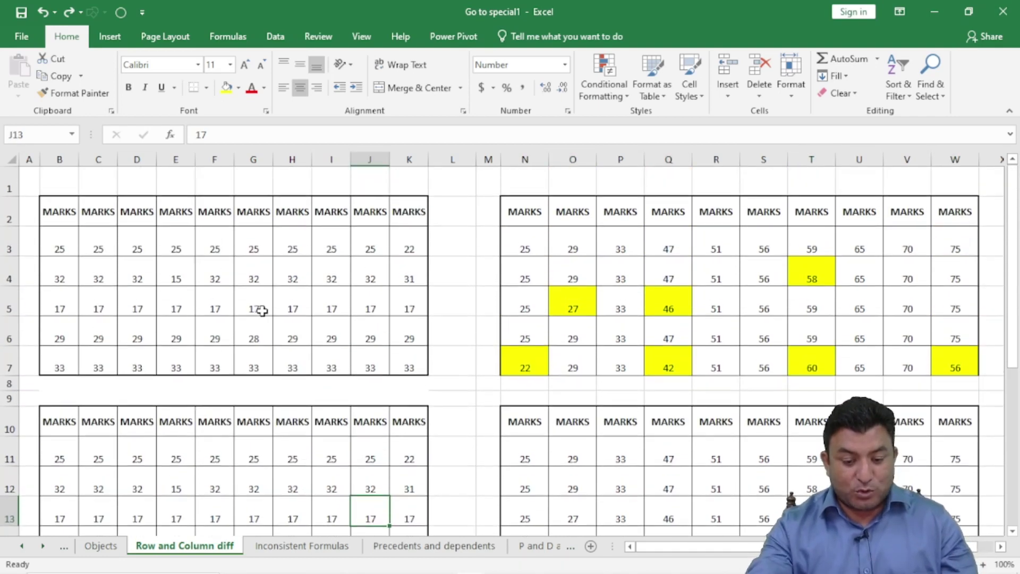
{"action": "key", "text": "ctrl+z"}
{"action": "key", "text": "ctrl+z"}
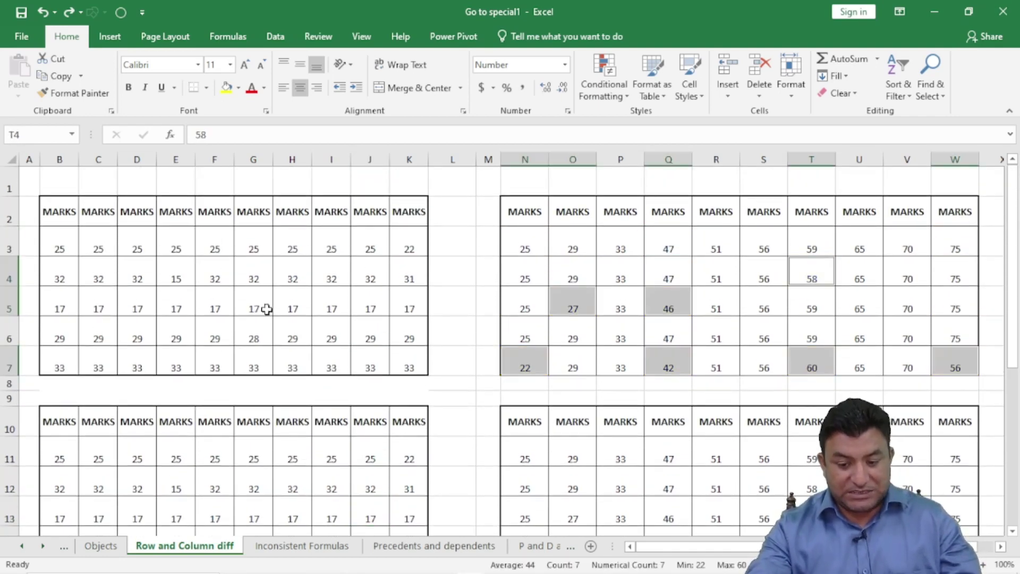
{"action": "left_click", "coordinate": [240, 276]}
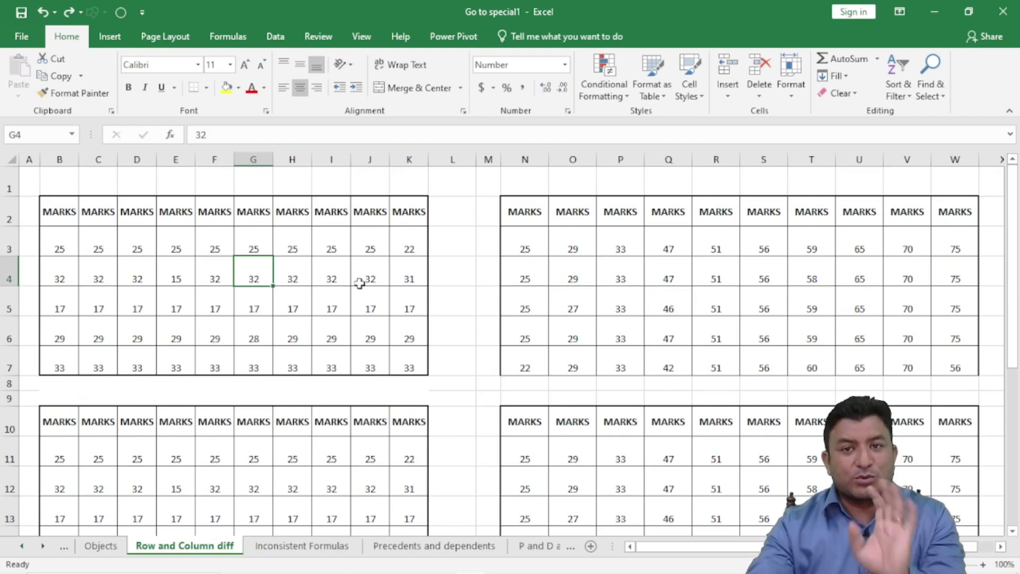
{"action": "left_click_drag", "start_coordinate": [53, 245], "coordinate": [411, 357]}
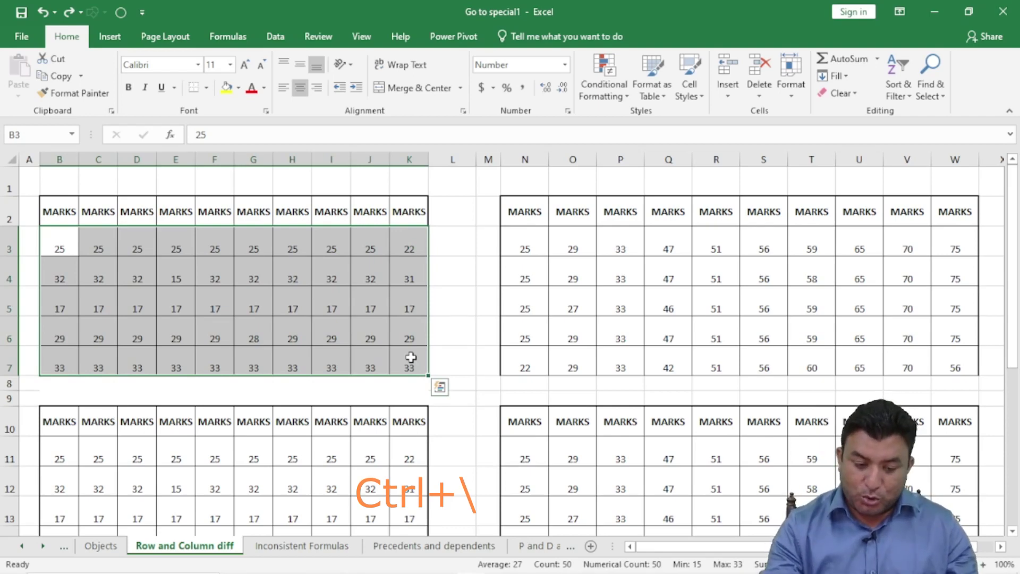
Select row differences with Ctrl+\, fill E4, G6, K3 and K4 yellow, then select N3:W7
{"action": "key", "text": "ctrl+backslash"}
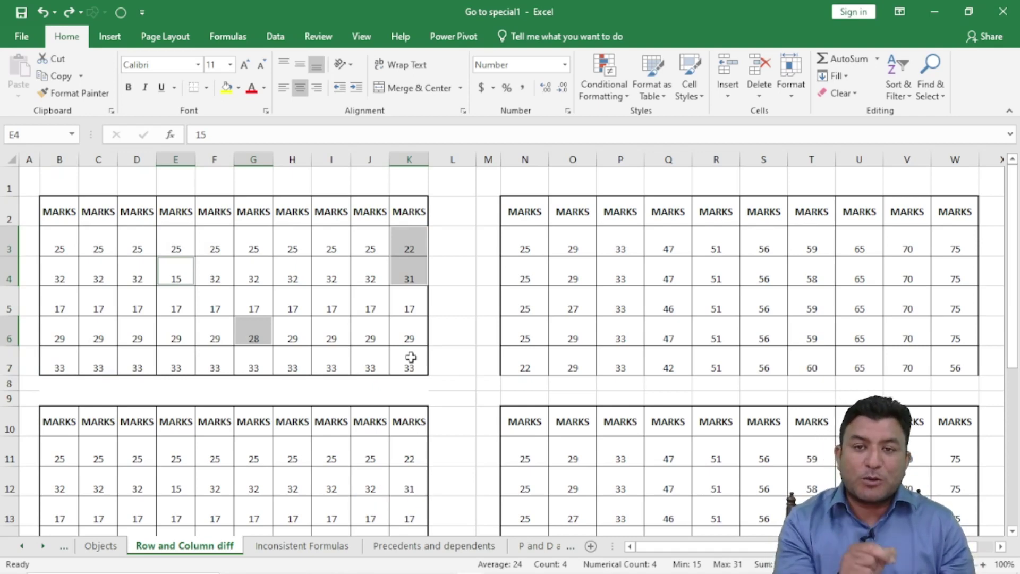
{"action": "left_click", "coordinate": [227, 87]}
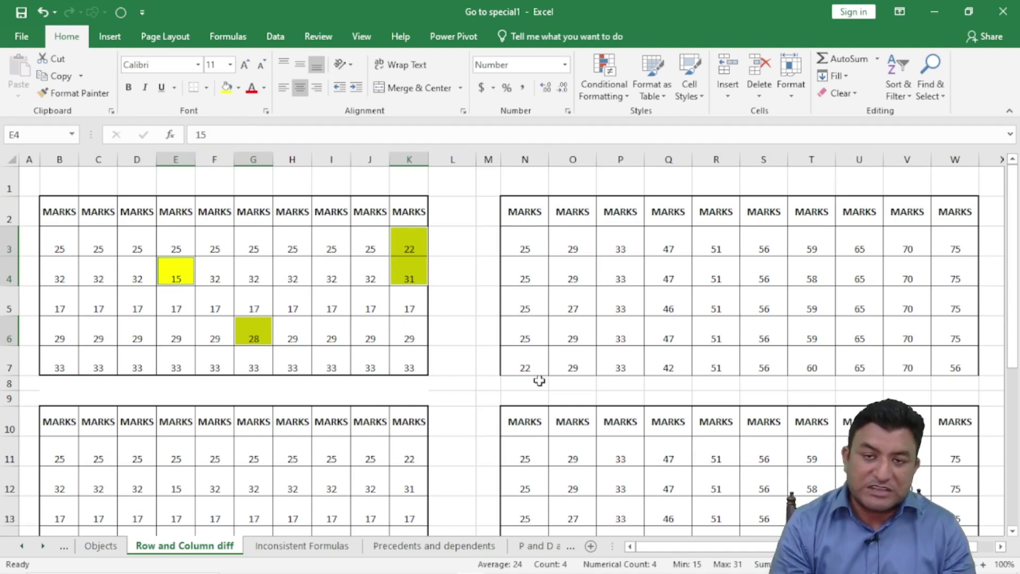
{"action": "mouse_move", "coordinate": [520, 243]}
{"action": "left_mouse_down"}
{"action": "mouse_move", "coordinate": [804, 337]}
{"action": "mouse_move", "coordinate": [945, 360]}
{"action": "left_mouse_up"}
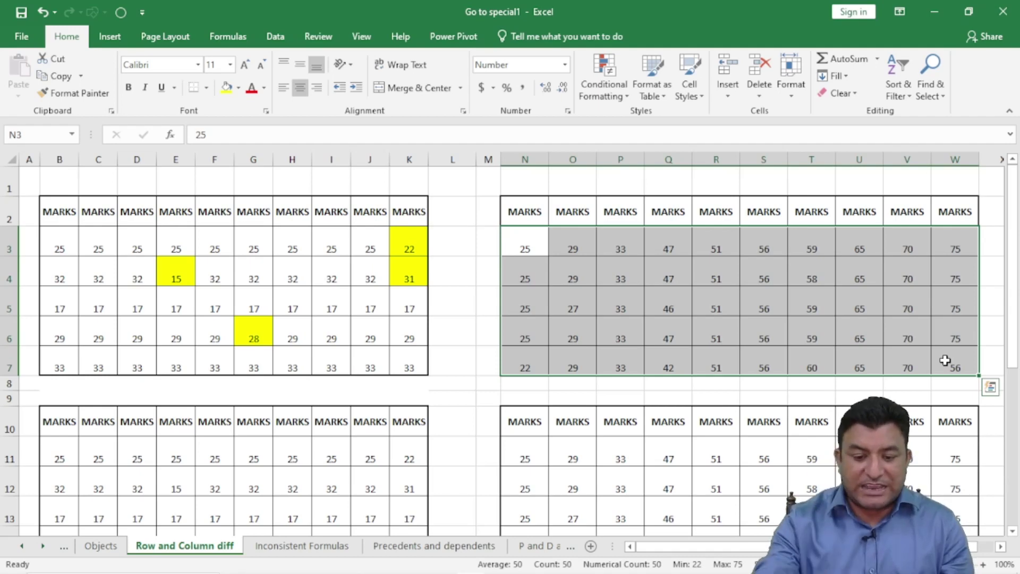
Clear the stray entry in the empty cell L3 beside the table
{"action": "left_click", "coordinate": [453, 242]}
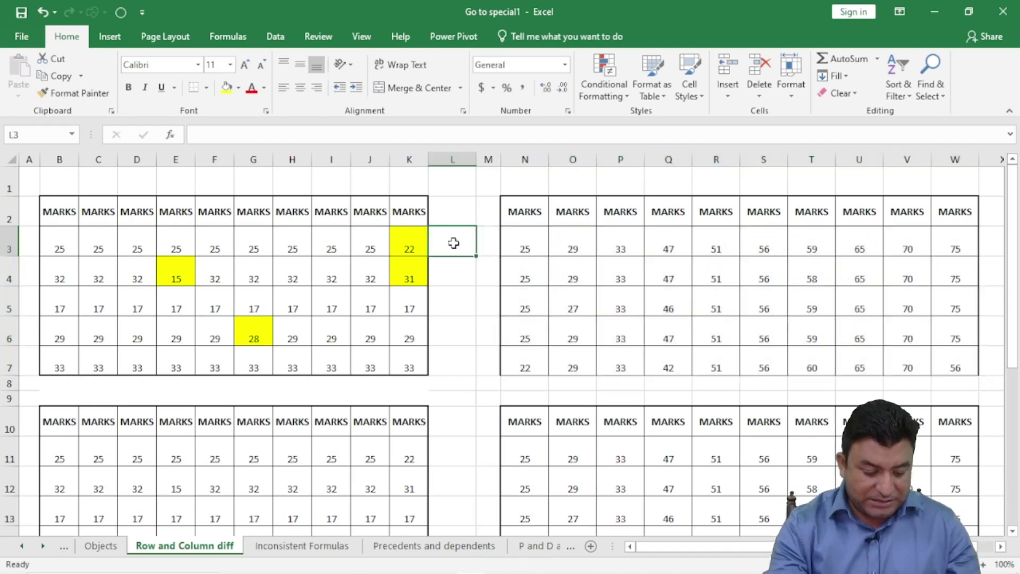
{"action": "double_click", "coordinate": [453, 242]}
{"action": "left_click", "coordinate": [447, 274]}
{"action": "left_click", "coordinate": [442, 241]}
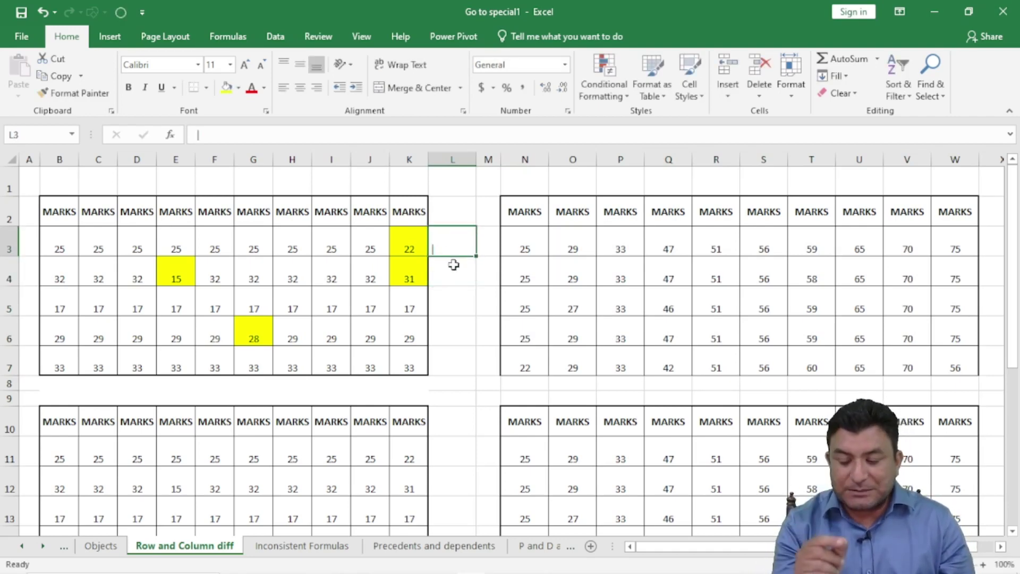
{"action": "key", "text": "BackSpace"}
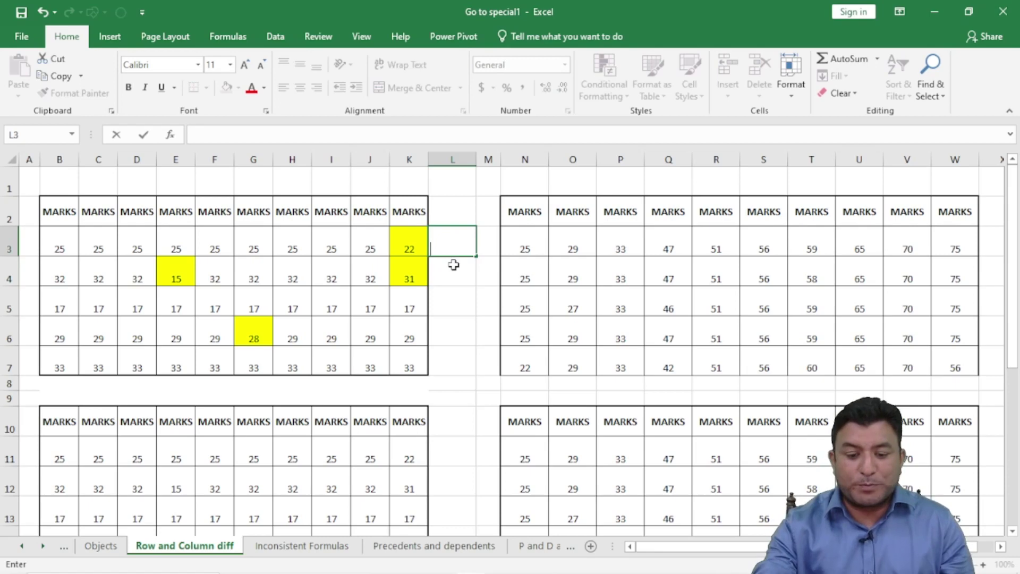
Select the column differences in N3:W7 and fill them yellow, then undo the fill
{"action": "left_click_drag", "start_coordinate": [525, 247], "coordinate": [941, 368]}
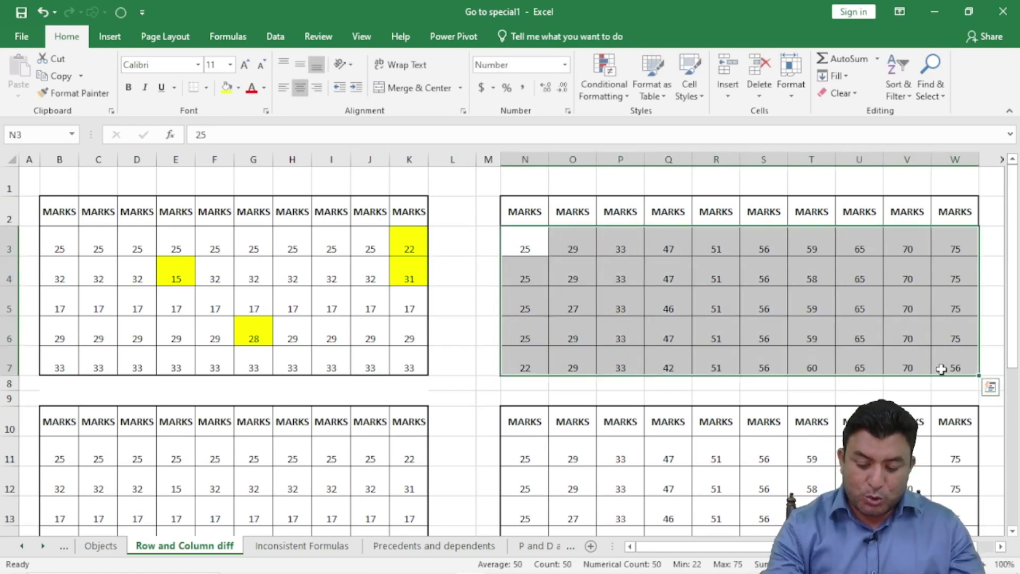
{"action": "key", "text": "ctrl+shift+backslash"}
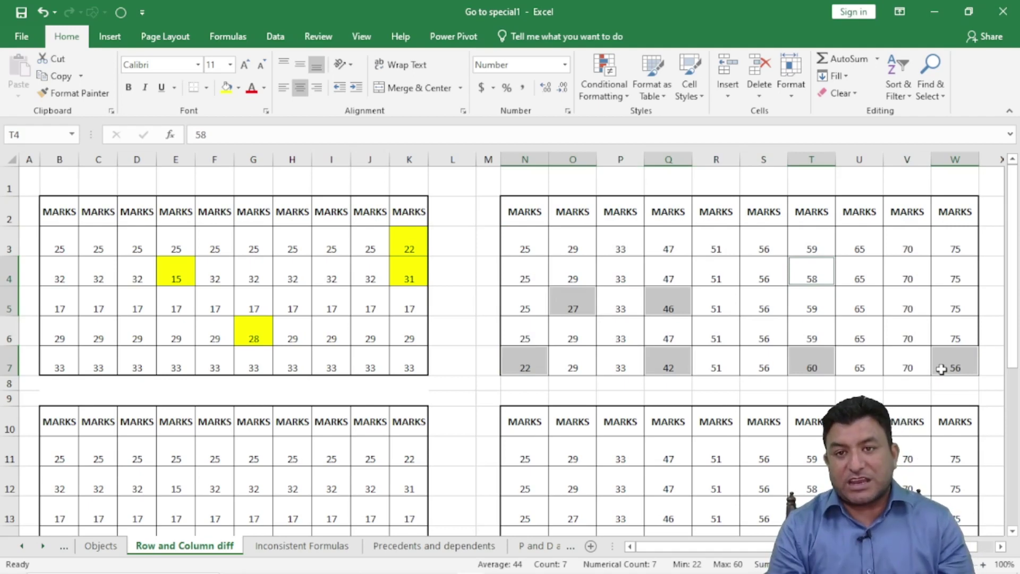
{"action": "left_click", "coordinate": [226, 88]}
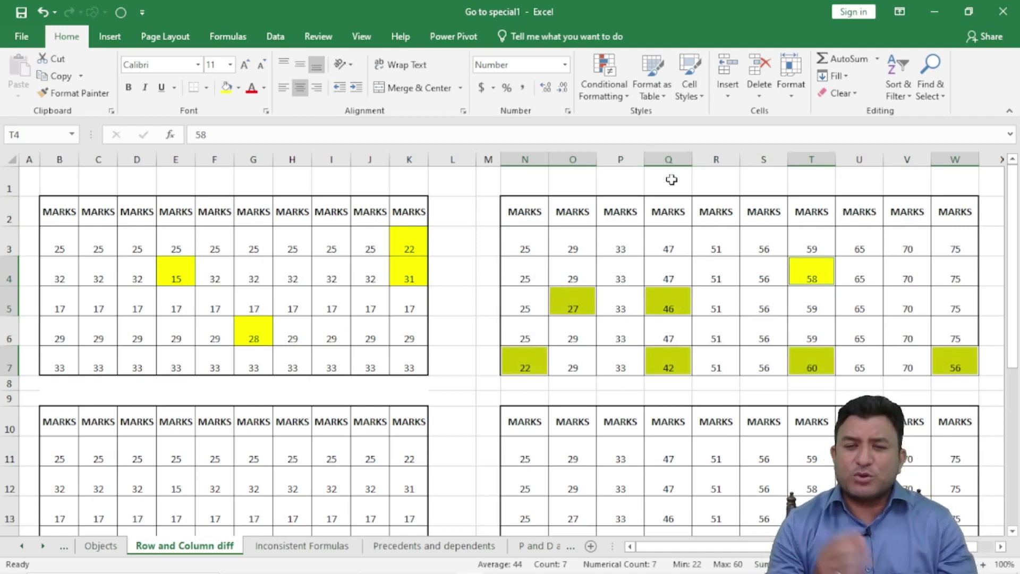
{"action": "key", "text": "ctrl+z"}
{"action": "key", "text": "ctrl+z"}
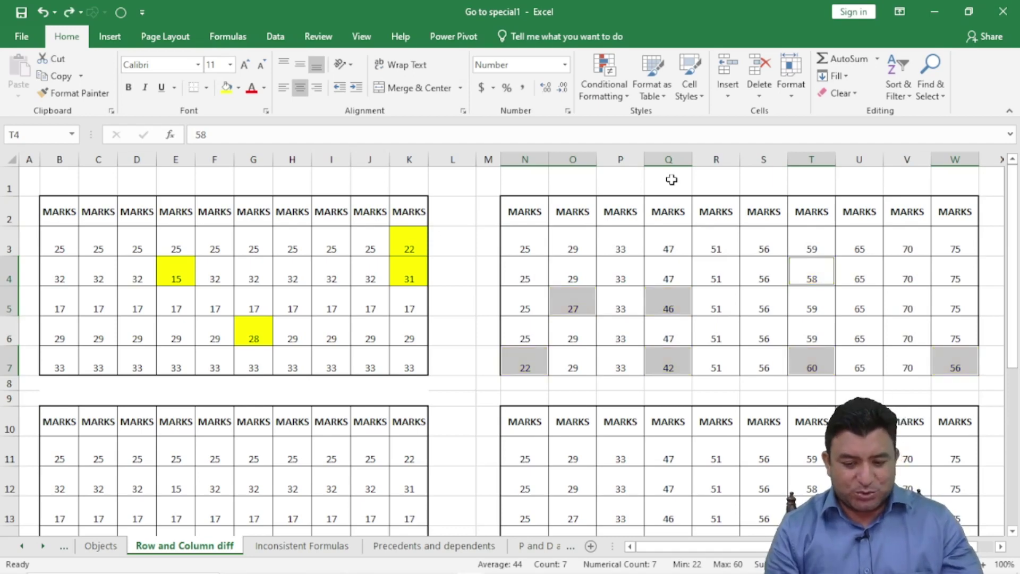
Undo the remaining yellow fills and go to the Inconsistent Formulas sheet
{"action": "key", "text": "Delete"}
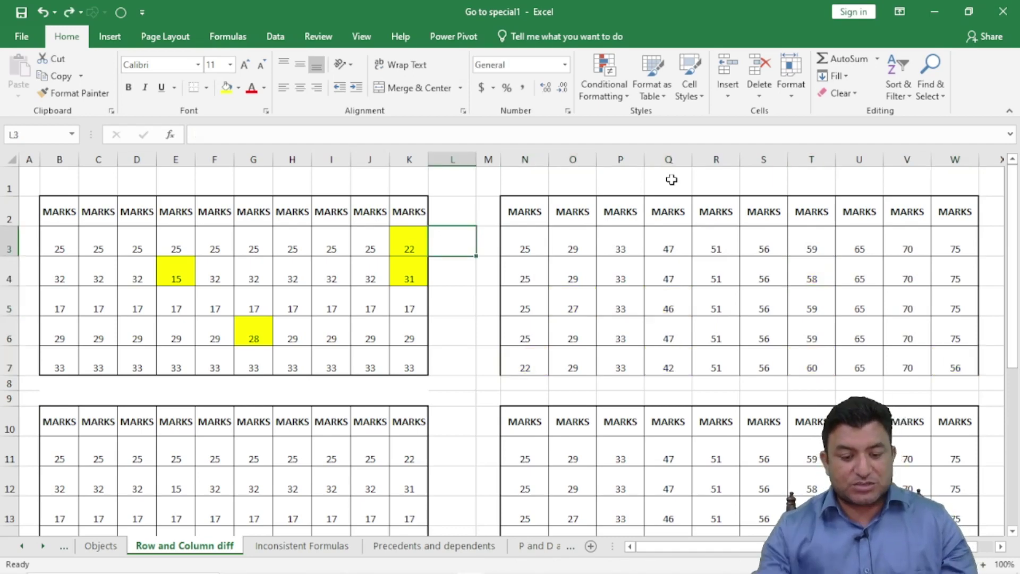
{"action": "left_click", "coordinate": [319, 336]}
{"action": "key", "text": "ctrl+z"}
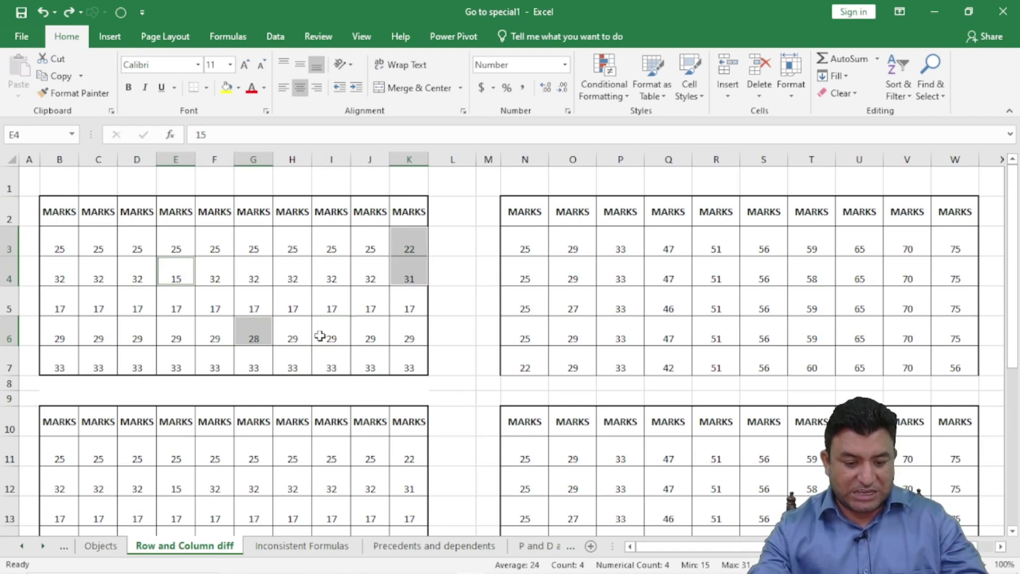
{"action": "left_click", "coordinate": [537, 325]}
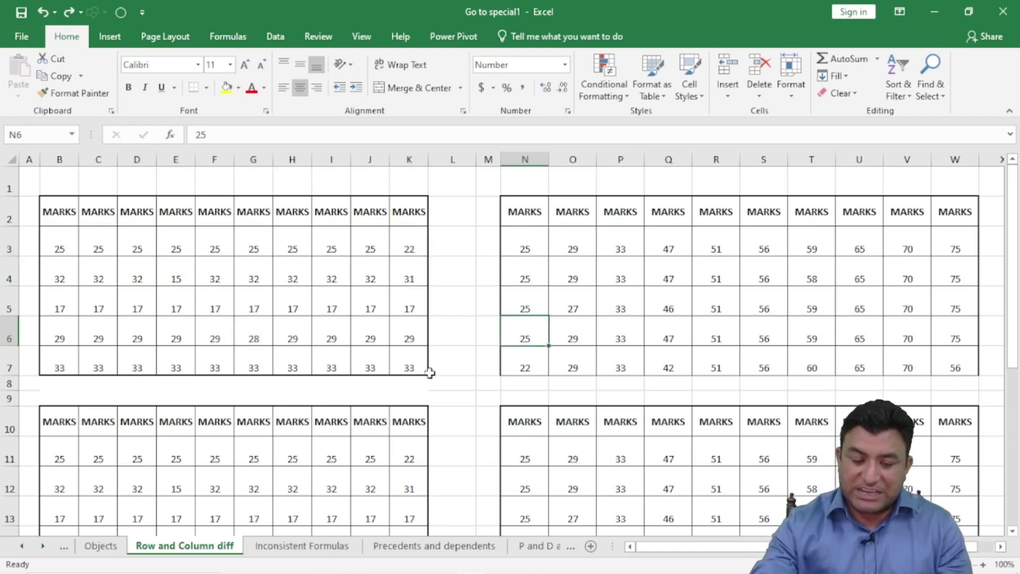
{"action": "left_click", "coordinate": [300, 547]}
{"action": "left_click", "coordinate": [383, 301]}
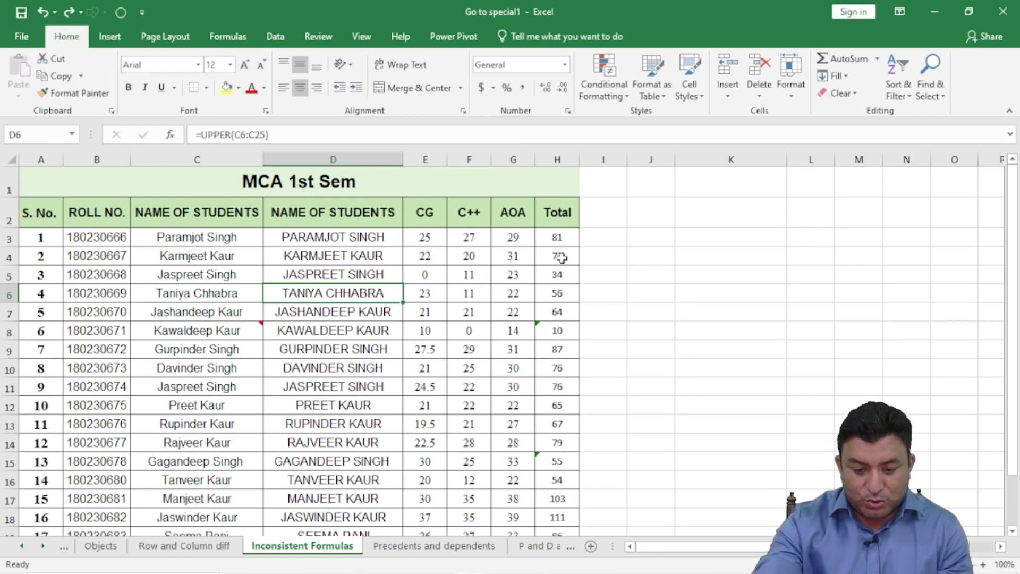
Compare the Total formulas in H3, H4, H8 and H15 against their CG, C++ and AOA marks
{"action": "left_click", "coordinate": [562, 236]}
{"action": "left_click_drag", "start_coordinate": [425, 237], "coordinate": [505, 237]}
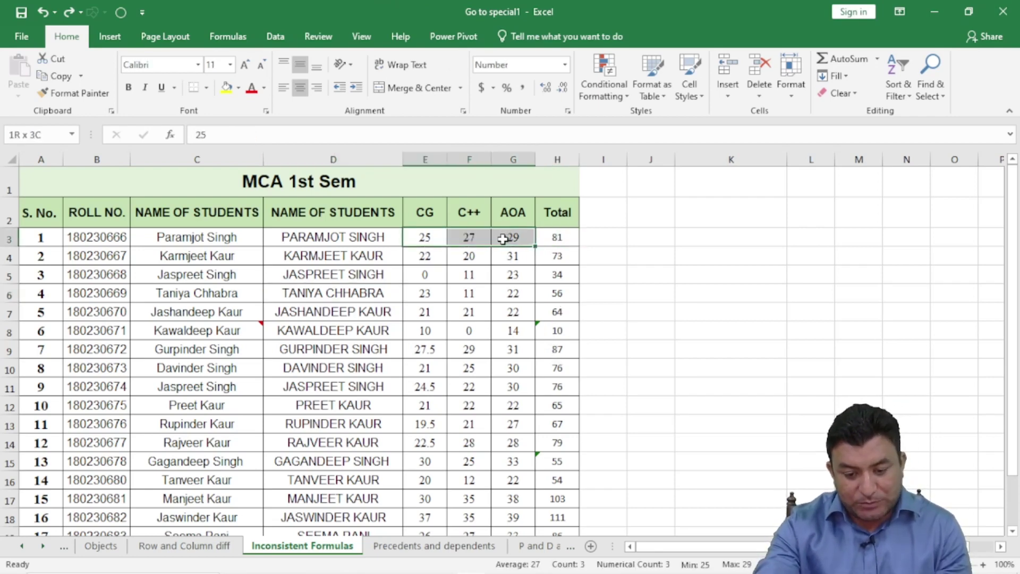
{"action": "left_click", "coordinate": [565, 256]}
{"action": "left_click_drag", "start_coordinate": [423, 255], "coordinate": [566, 306]}
{"action": "left_click", "coordinate": [554, 330]}
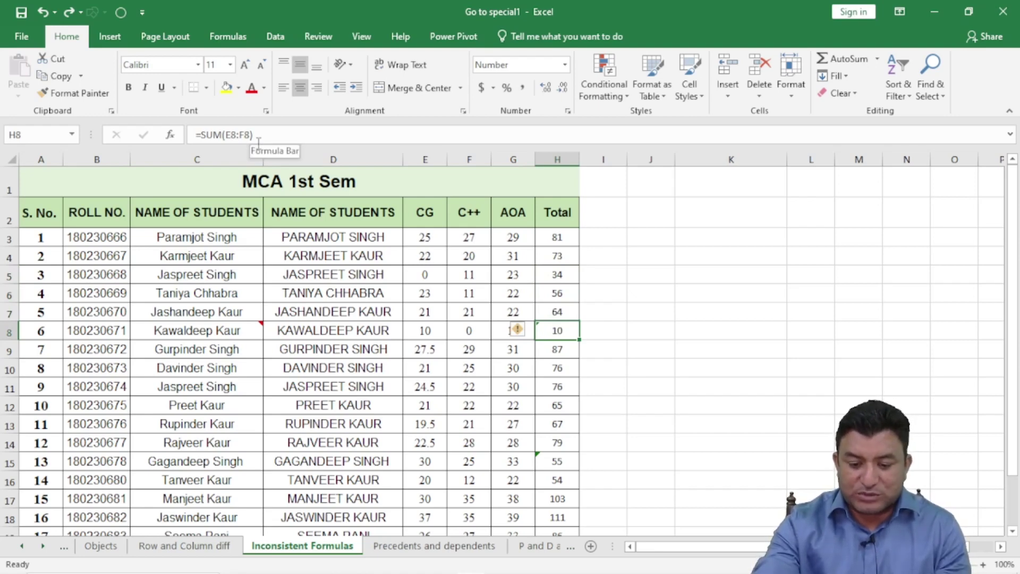
{"action": "left_click", "coordinate": [497, 334]}
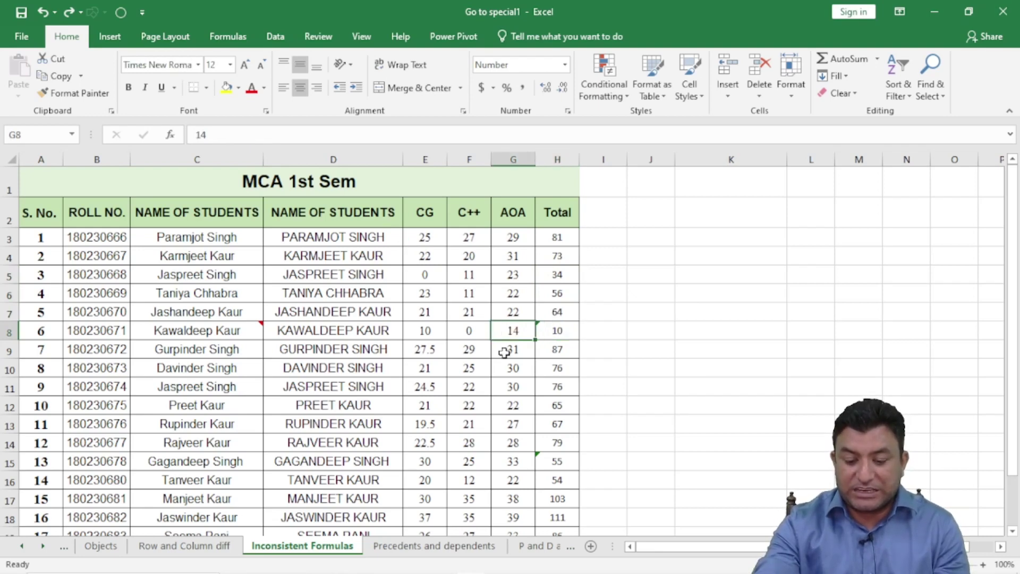
{"action": "left_click", "coordinate": [563, 466]}
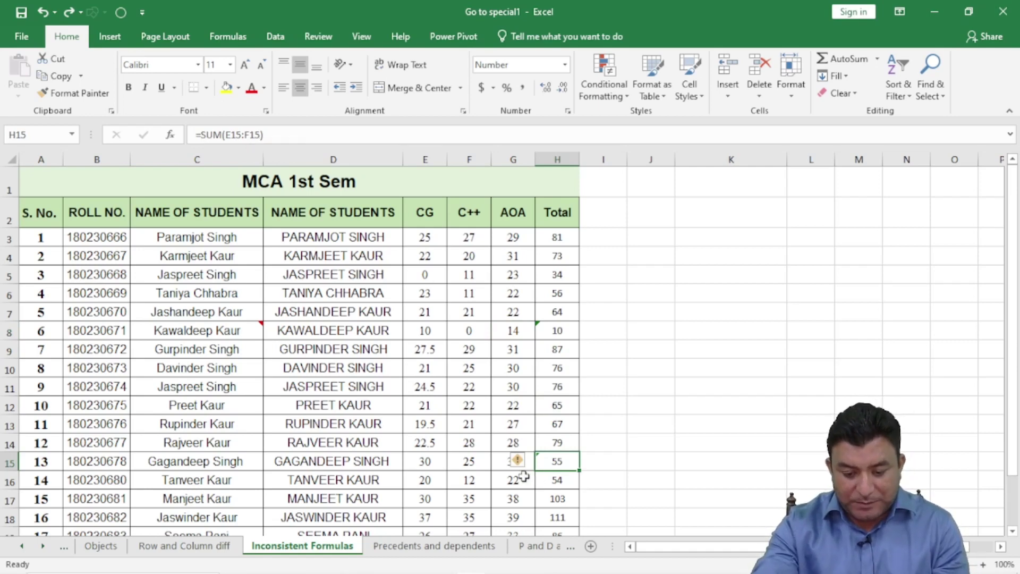
{"action": "left_click", "coordinate": [502, 466]}
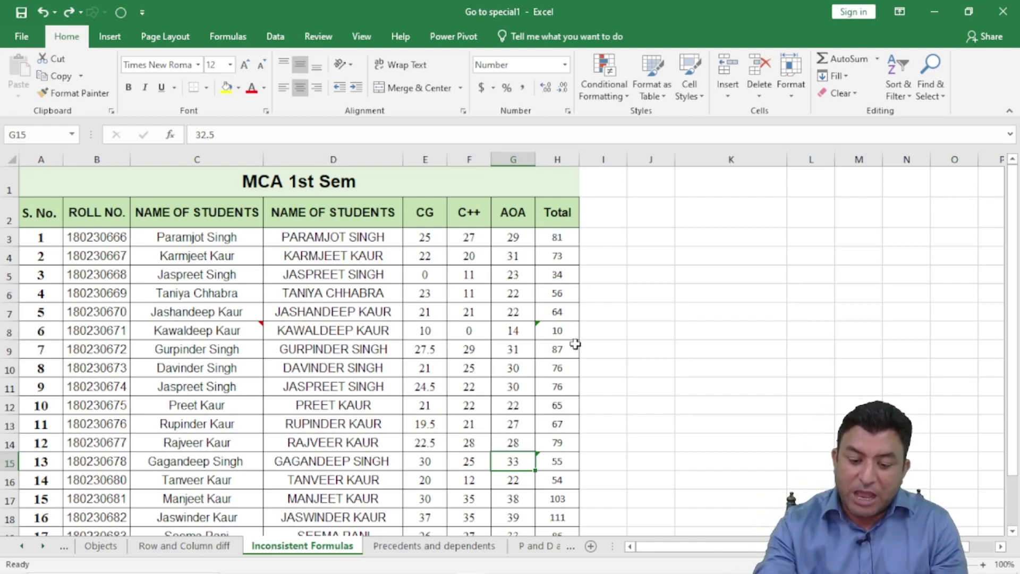
Select H8 and bring up its inconsistent-formula error options
{"action": "left_click", "coordinate": [551, 333]}
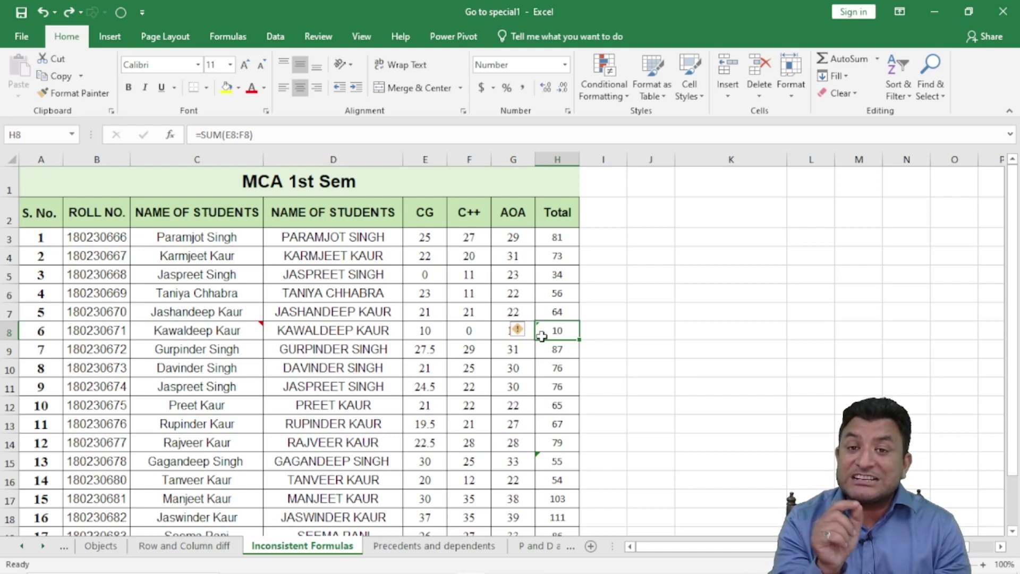
{"action": "left_click", "coordinate": [661, 370]}
{"action": "left_click", "coordinate": [538, 466]}
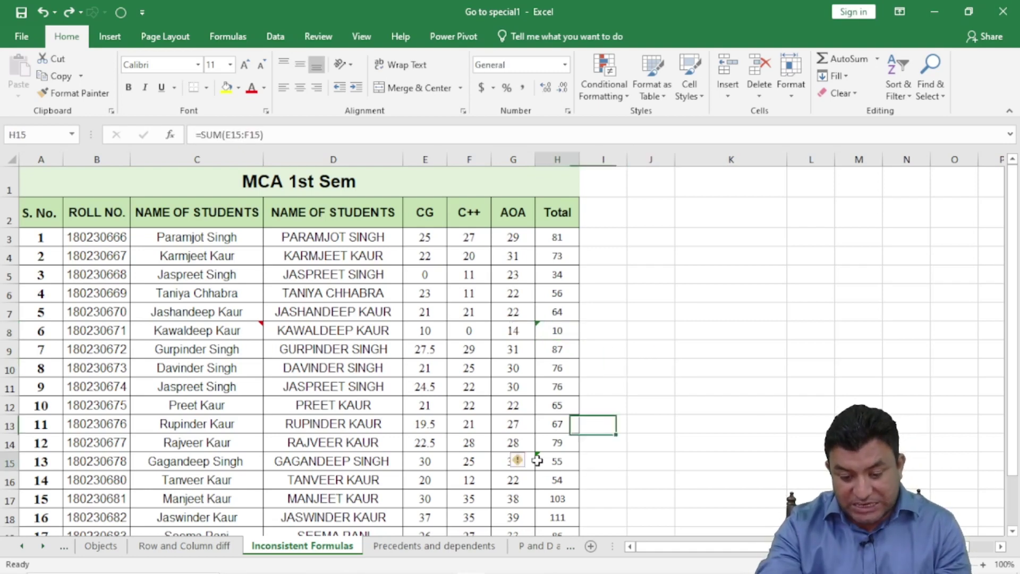
{"action": "left_click", "coordinate": [554, 332]}
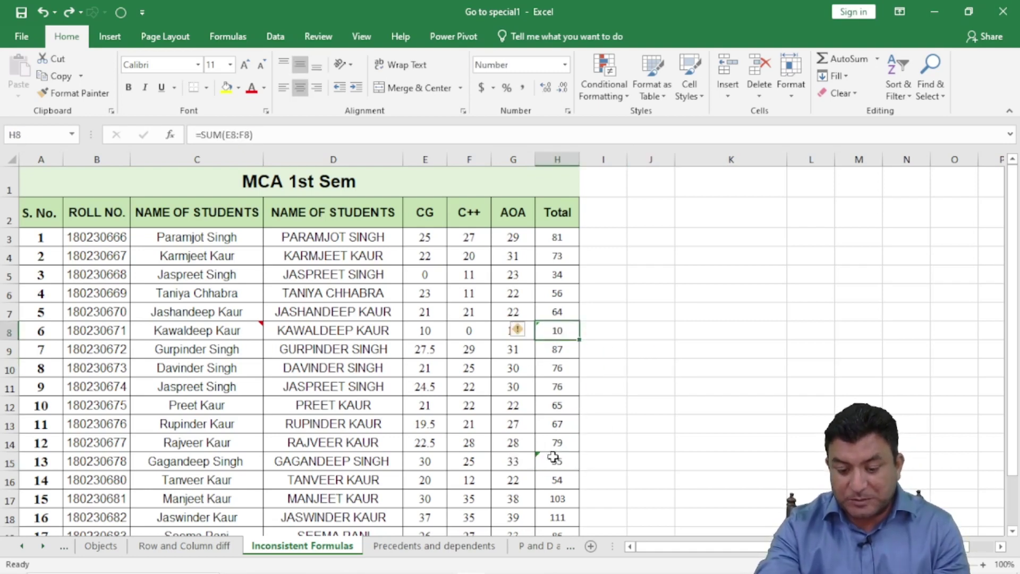
{"action": "left_click", "coordinate": [553, 457]}
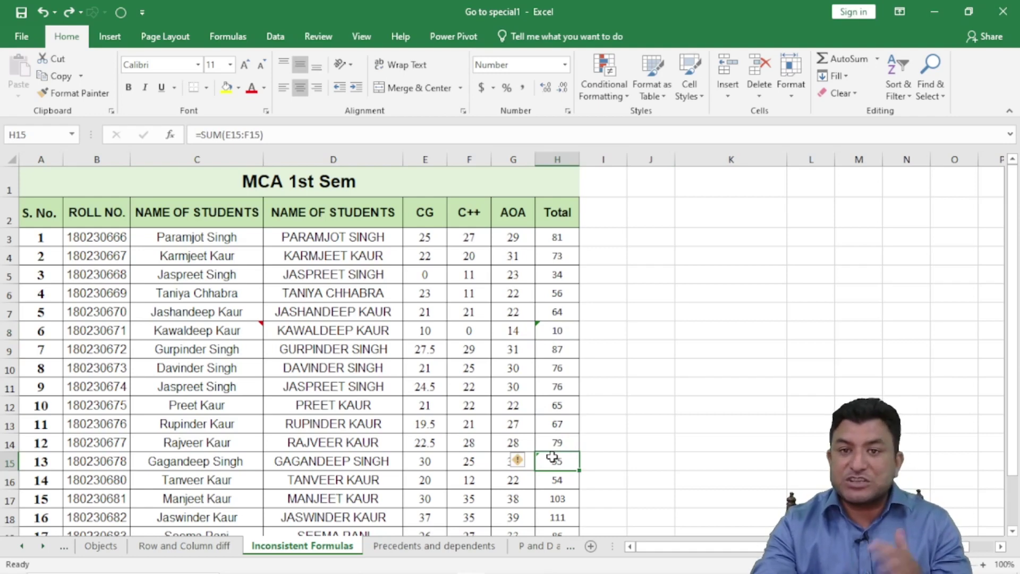
{"action": "left_click", "coordinate": [550, 330]}
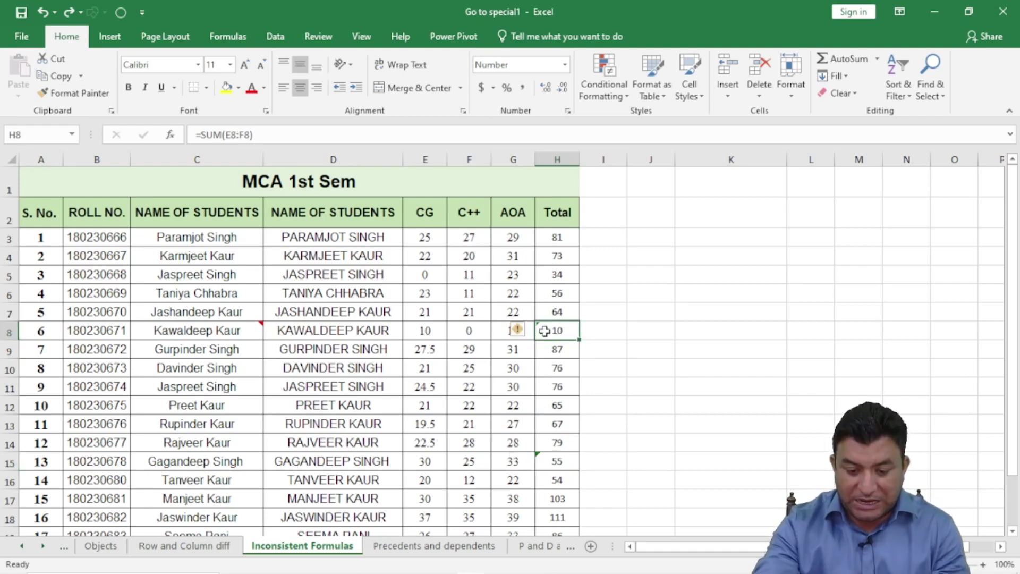
{"action": "left_click", "coordinate": [518, 330]}
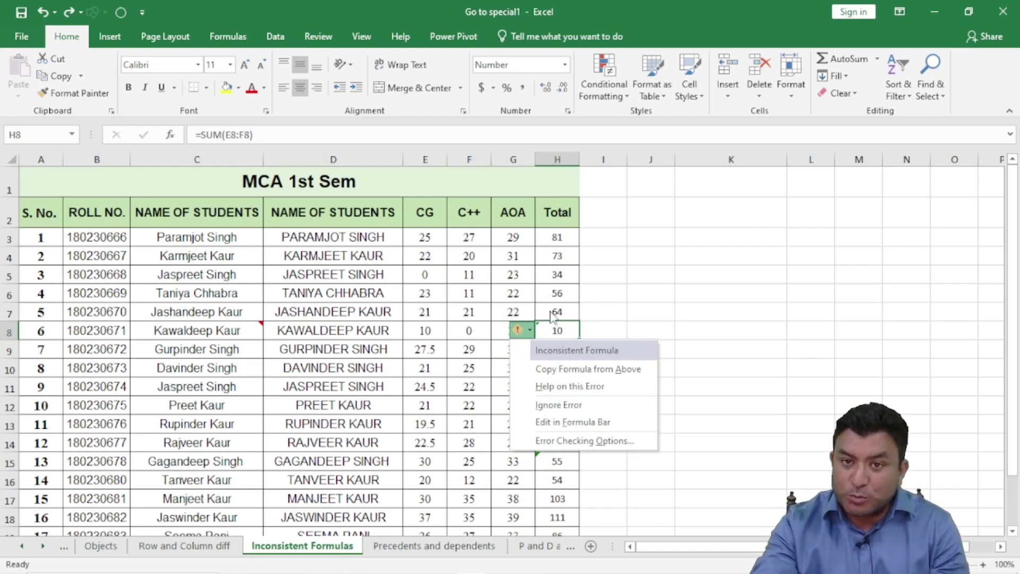
Fix H8 and H15 with Copy Formula from Above
{"action": "left_click", "coordinate": [581, 372]}
{"action": "left_click", "coordinate": [552, 462]}
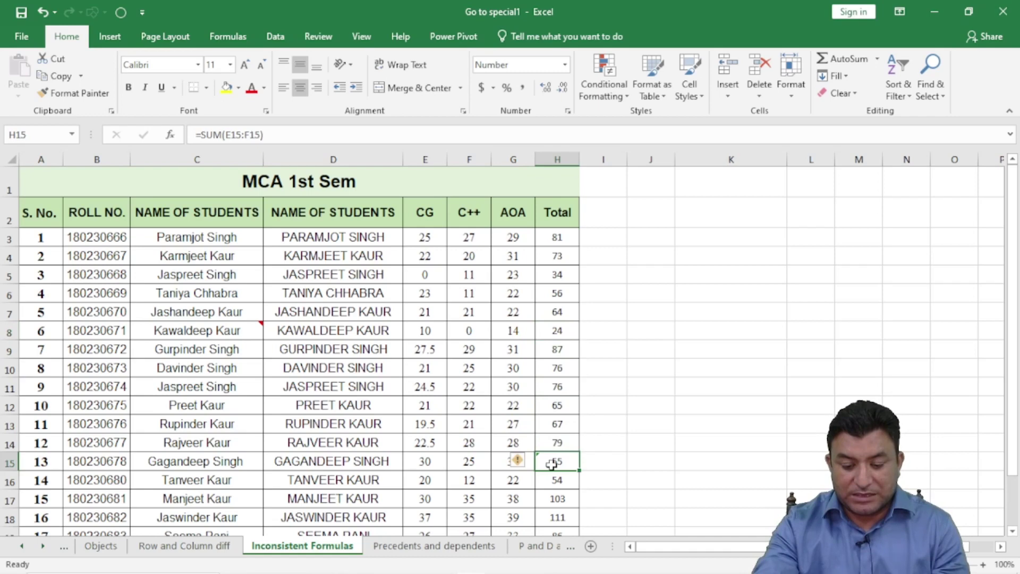
{"action": "left_click", "coordinate": [518, 461]}
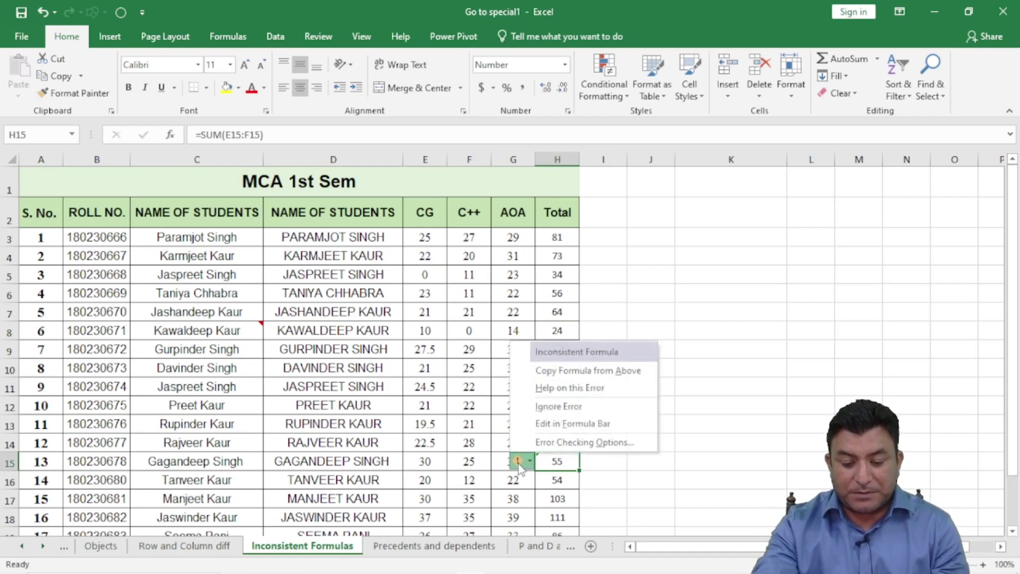
{"action": "left_click", "coordinate": [558, 370]}
{"action": "left_click", "coordinate": [691, 380]}
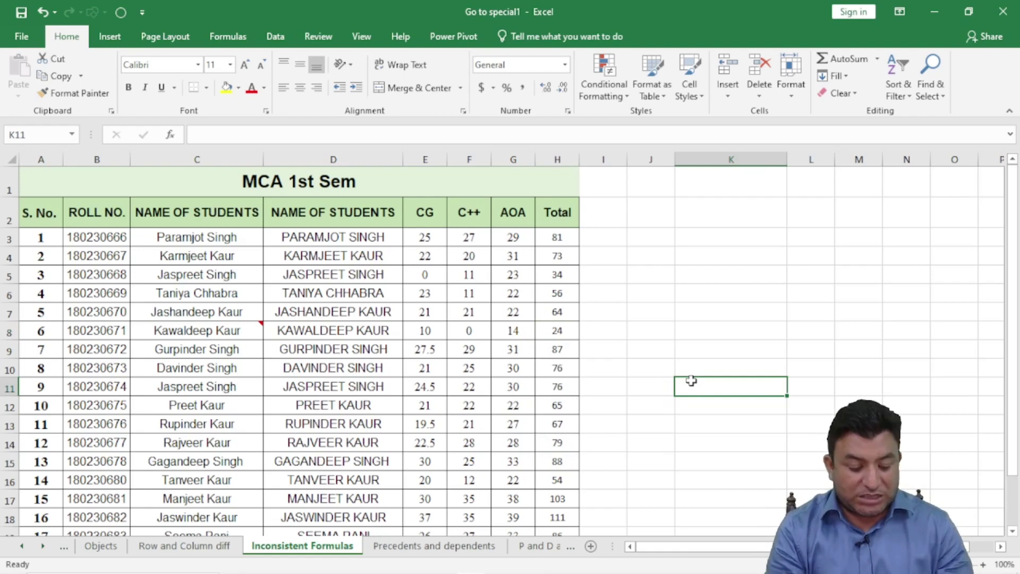
Undo both fixes and select the Totals H3:H20
{"action": "key", "text": "ctrl+z"}
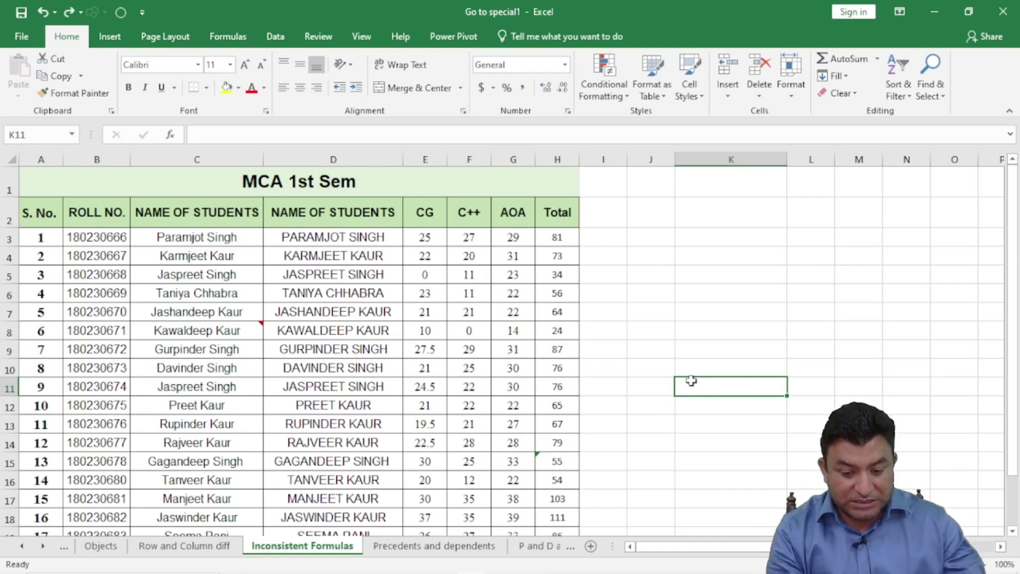
{"action": "key", "text": "ctrl+z"}
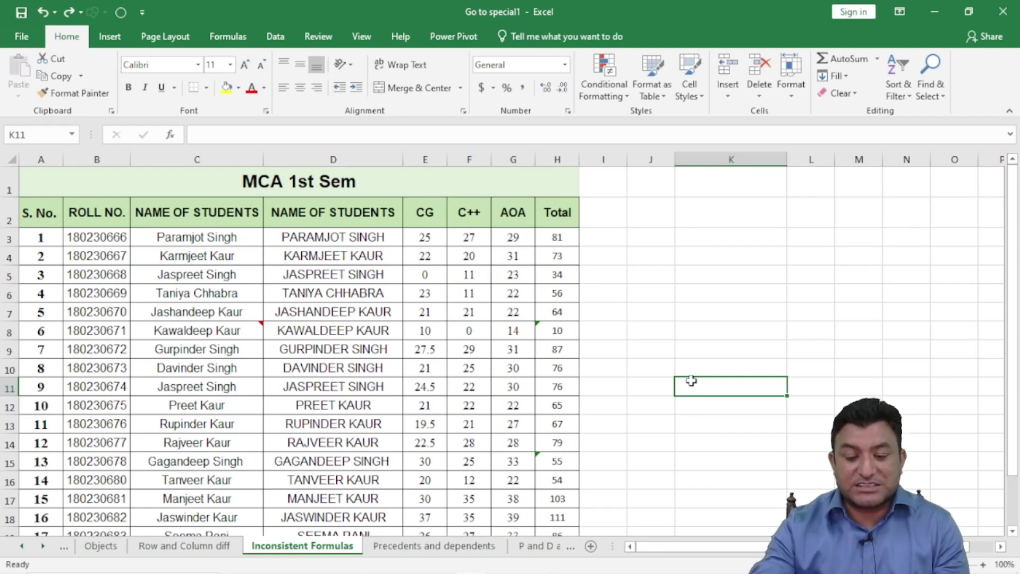
{"action": "left_click_drag", "start_coordinate": [557, 236], "coordinate": [566, 511]}
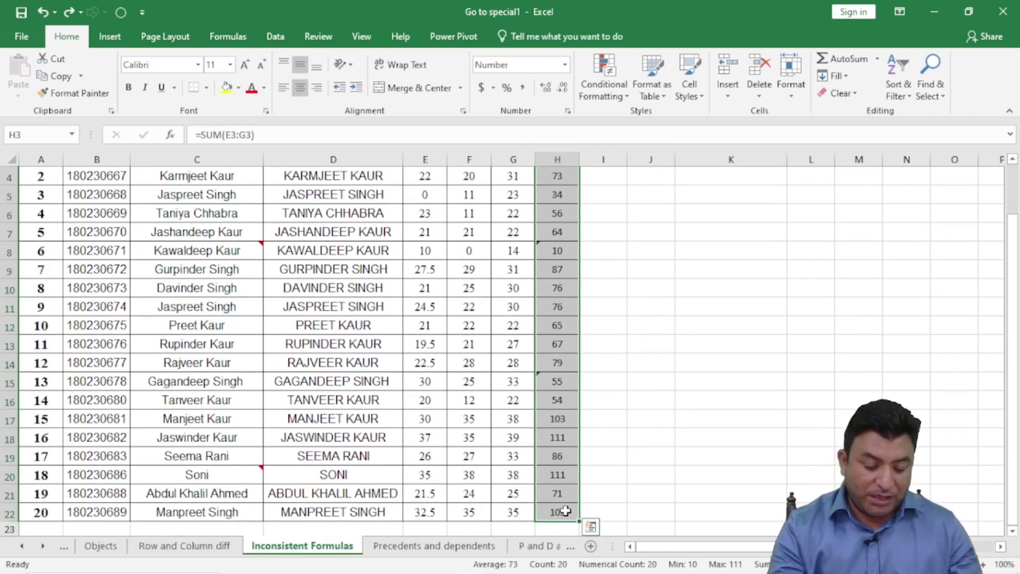
Use Go To Special > Column differences to select the mismatched Totals H8 and H15
{"action": "key", "text": "ctrl+g"}
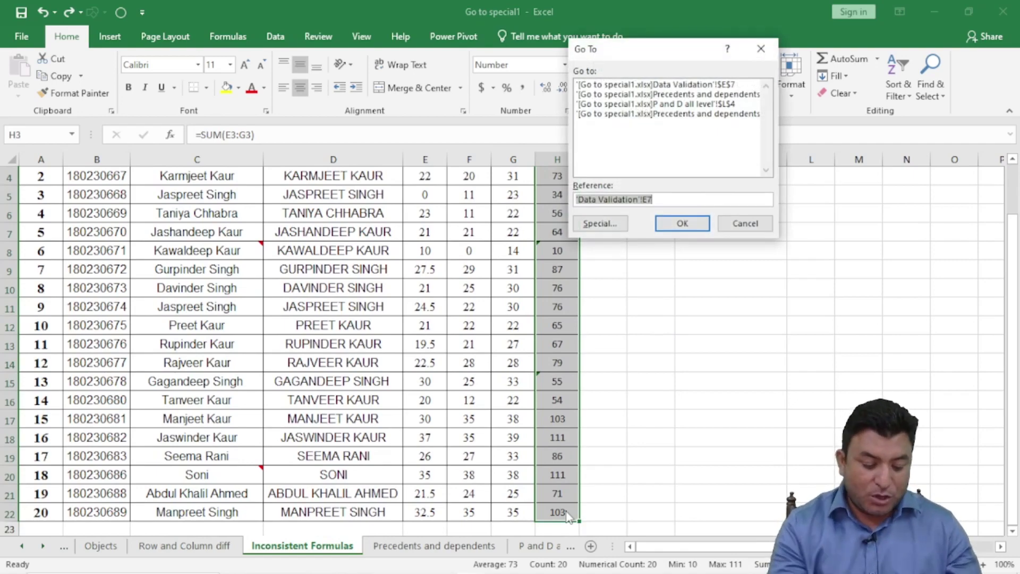
{"action": "key", "text": "alt+s"}
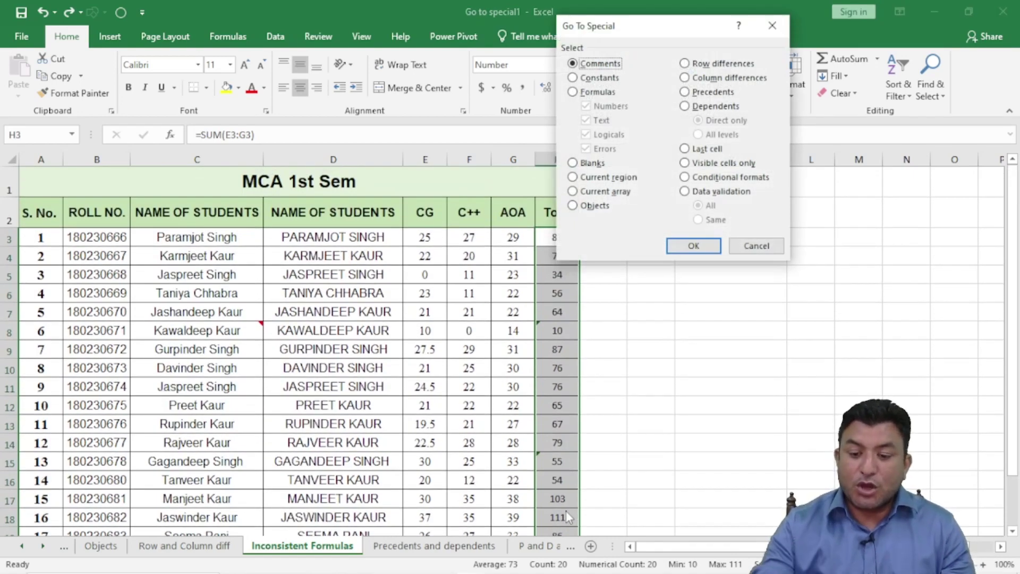
{"action": "left_click", "coordinate": [684, 78]}
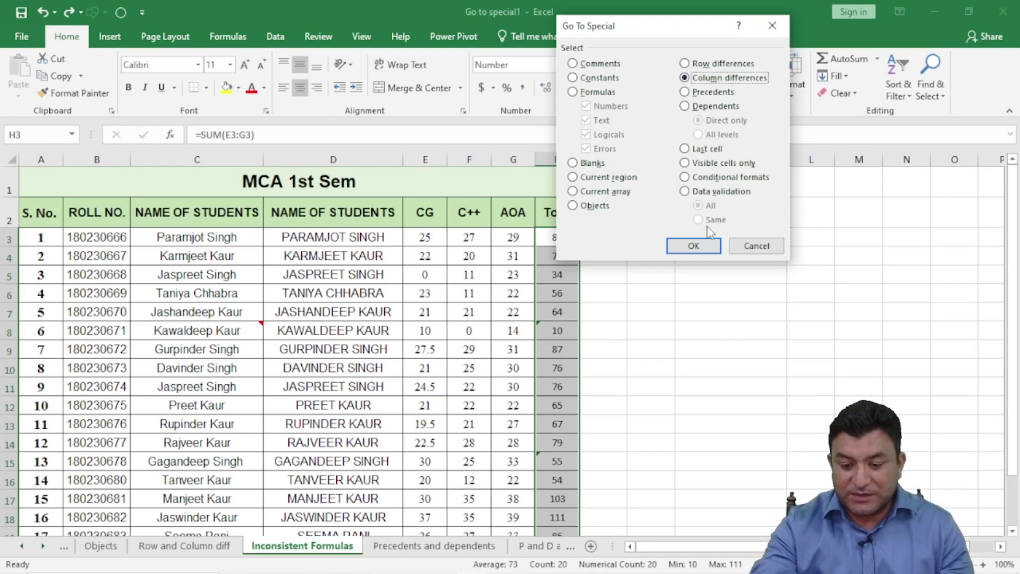
{"action": "left_click", "coordinate": [699, 246]}
{"action": "left_click_drag", "start_coordinate": [1013, 234], "coordinate": [1017, 272]}
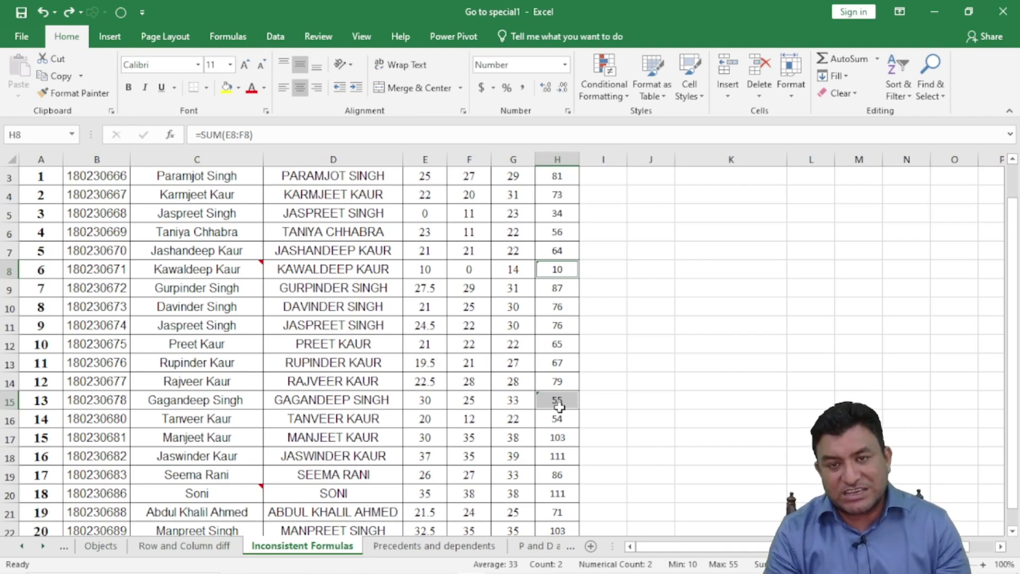
{"action": "scroll", "coordinate": [749, 328], "scroll_direction": "up", "scroll_amount": 1}
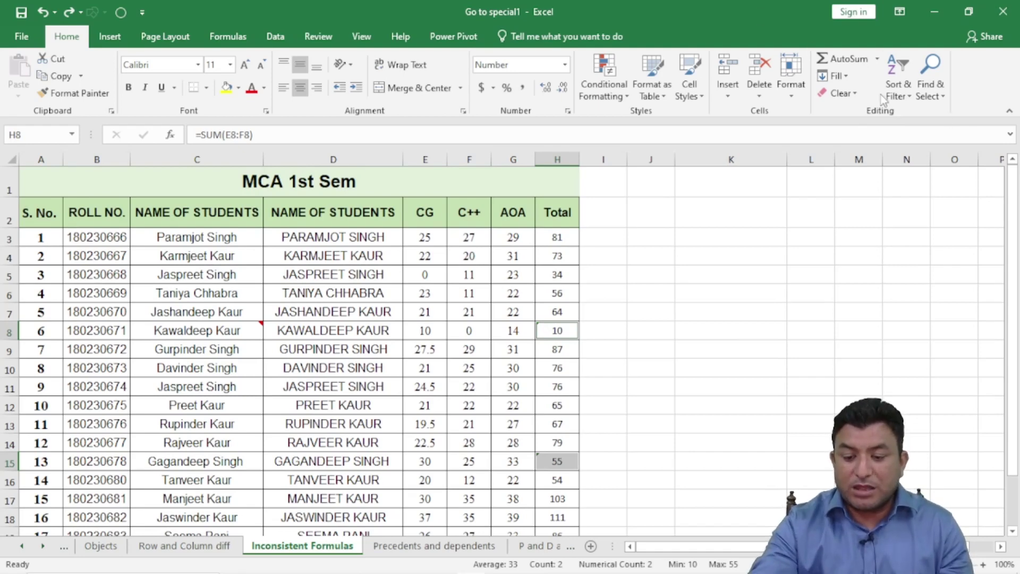
Fill H8 and H15 yellow, then reselect the Totals H3:H22
{"action": "left_click_drag", "start_coordinate": [559, 237], "coordinate": [555, 512]}
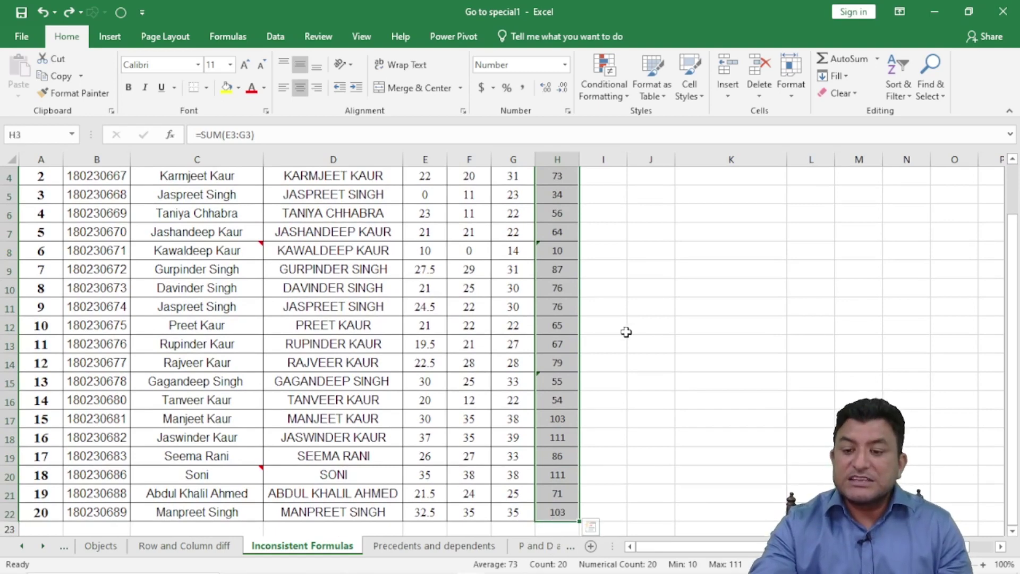
{"action": "left_click", "coordinate": [899, 91]}
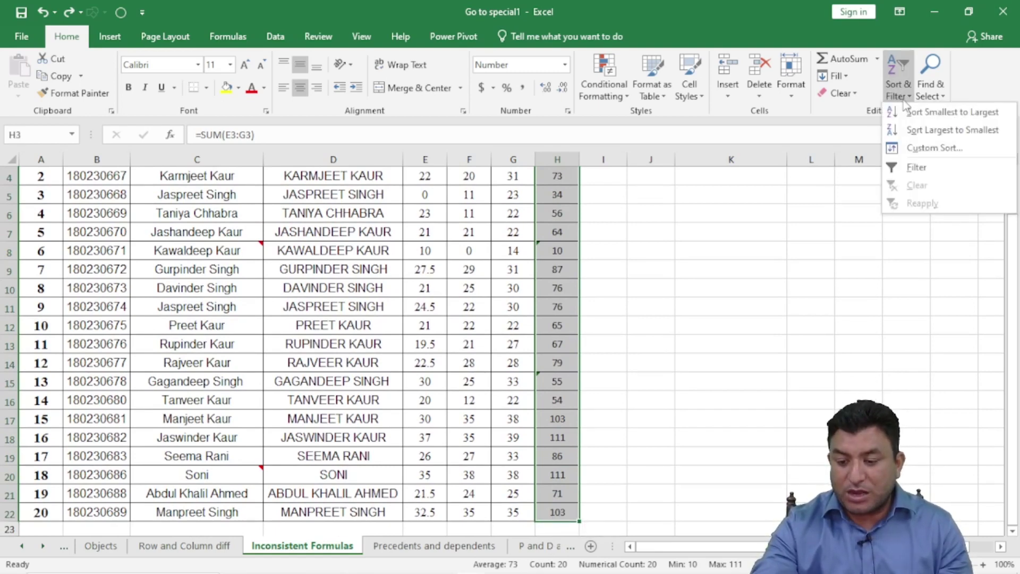
{"action": "left_click", "coordinate": [692, 307]}
{"action": "left_click", "coordinate": [556, 251]}
{"action": "left_click", "coordinate": [226, 87]}
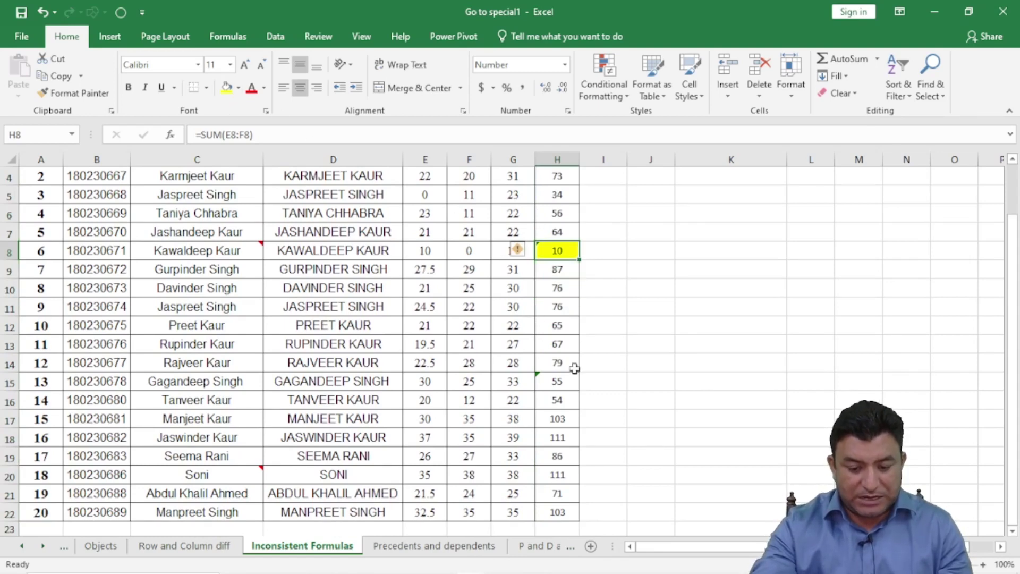
{"action": "left_click", "coordinate": [551, 382]}
{"action": "left_click", "coordinate": [226, 87]}
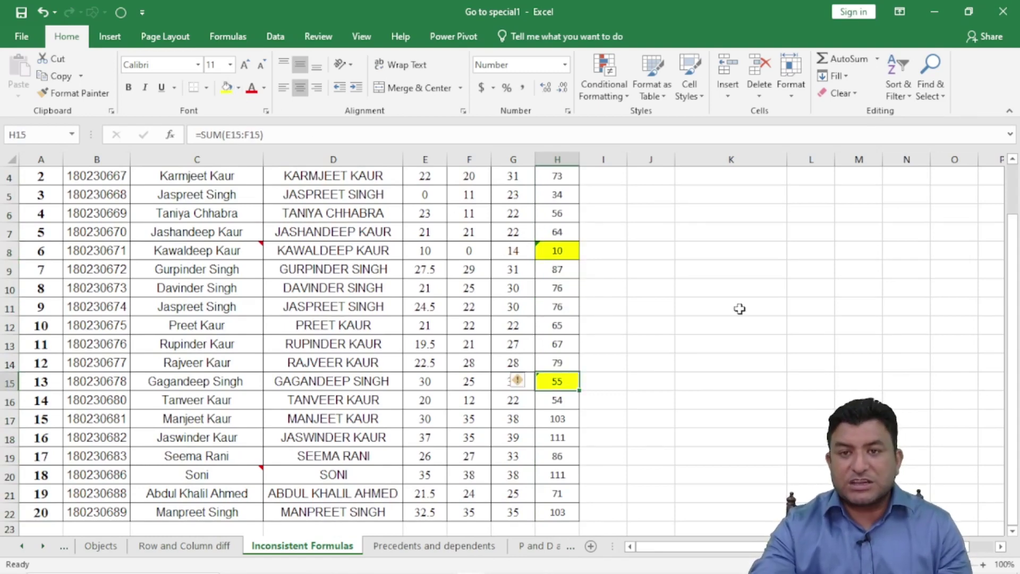
{"action": "left_click", "coordinate": [902, 95]}
{"action": "key", "text": "Escape"}
{"action": "scroll", "coordinate": [537, 212], "scroll_direction": "up", "scroll_amount": 1}
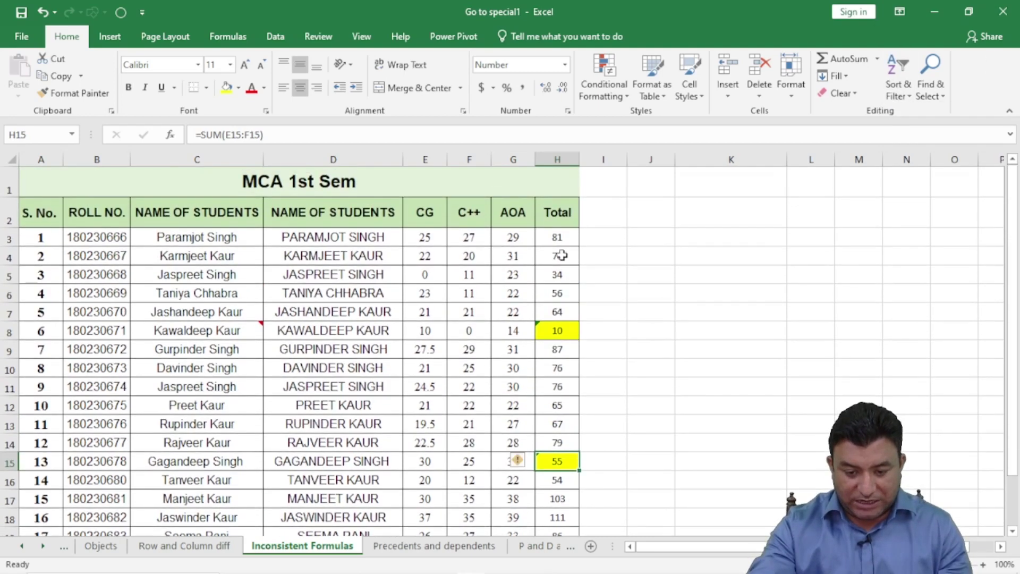
{"action": "left_click_drag", "start_coordinate": [559, 237], "coordinate": [557, 513]}
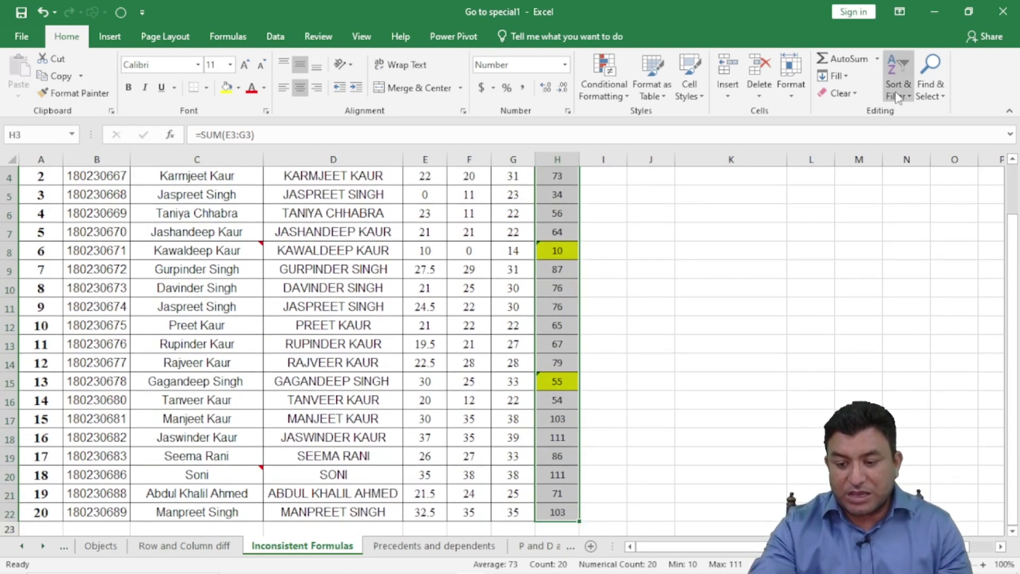
Toggle filtering on and off, then select the Total column from its header down
{"action": "left_click", "coordinate": [903, 94]}
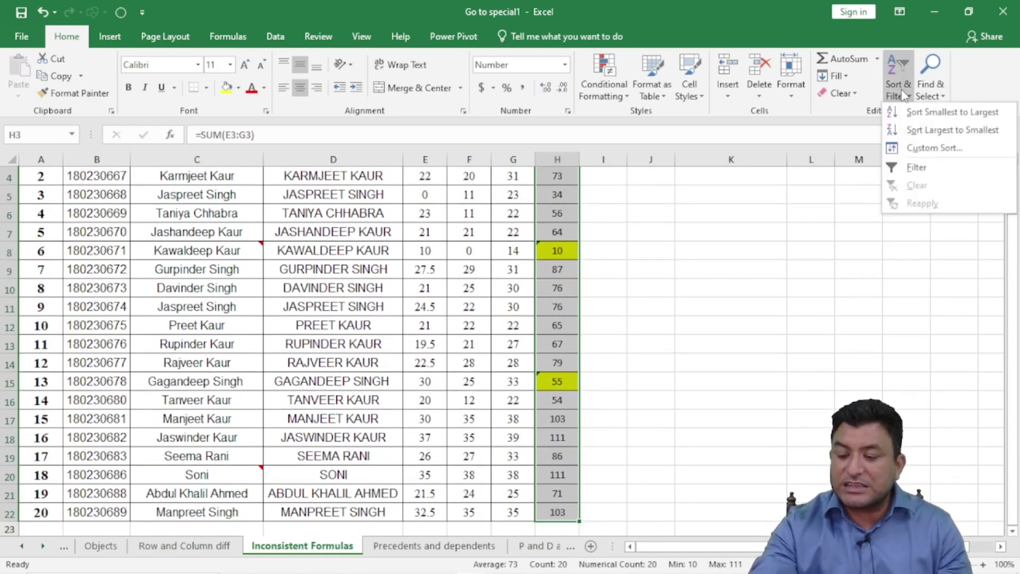
{"action": "left_click", "coordinate": [912, 169]}
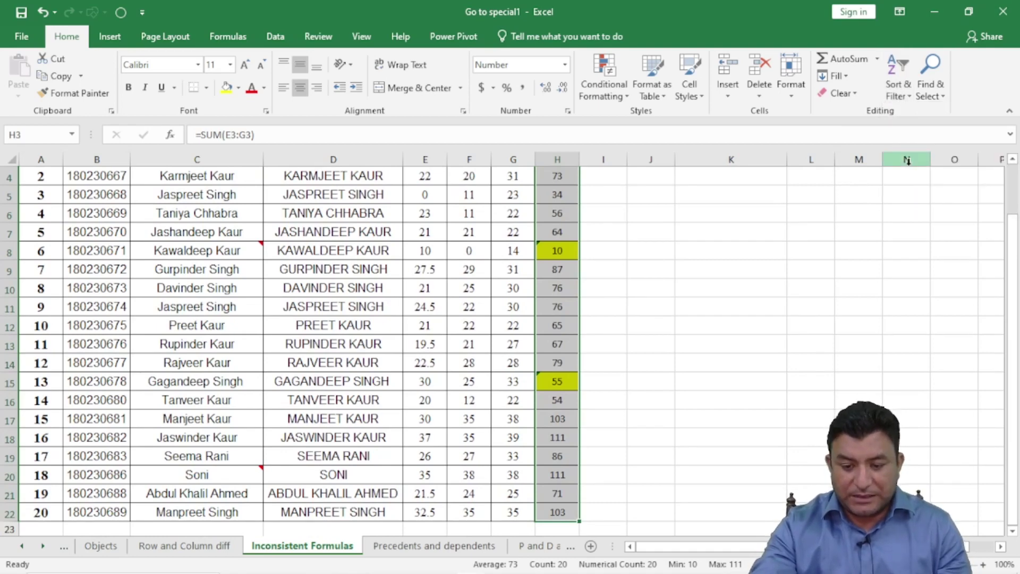
{"action": "left_click", "coordinate": [906, 94]}
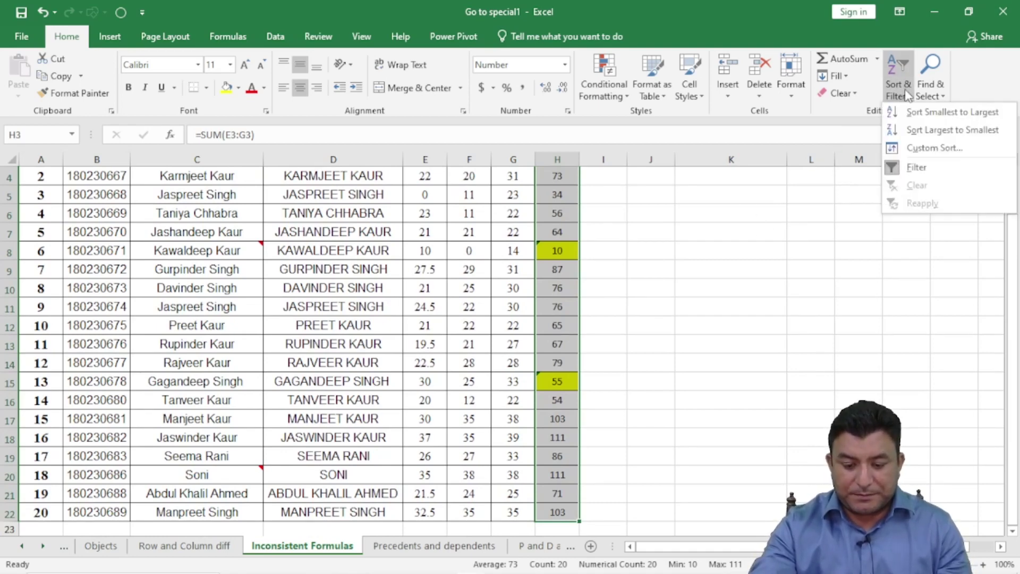
{"action": "left_click", "coordinate": [920, 167]}
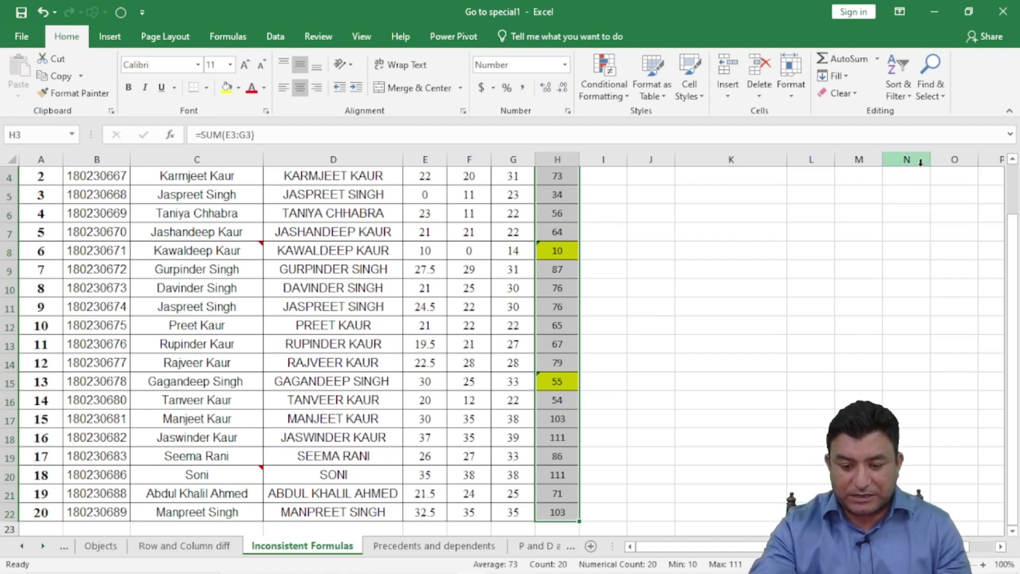
{"action": "scroll", "coordinate": [696, 270], "scroll_direction": "up", "scroll_amount": 1}
{"action": "left_click", "coordinate": [563, 208]}
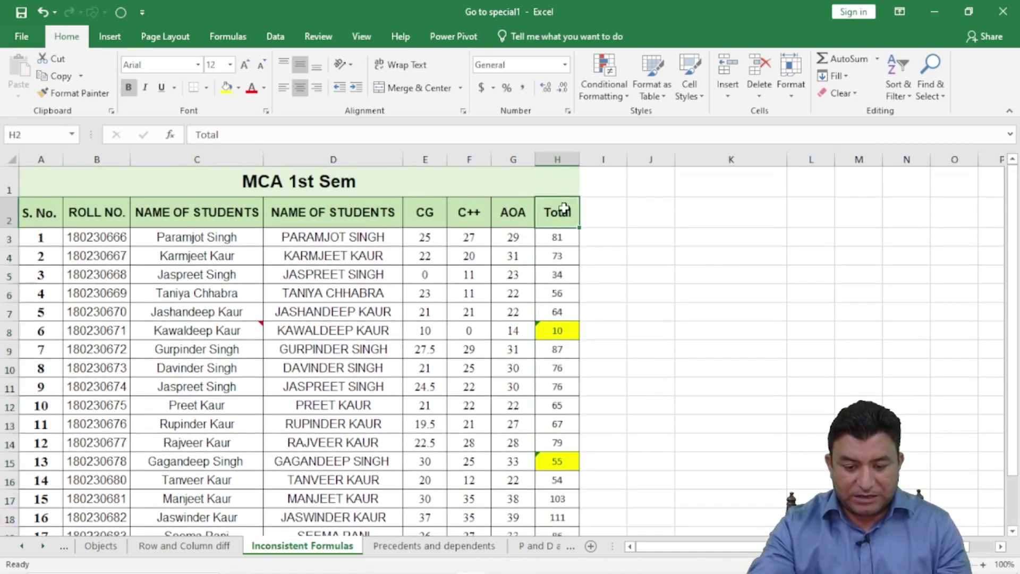
{"action": "left_click_drag", "start_coordinate": [553, 209], "coordinate": [558, 514]}
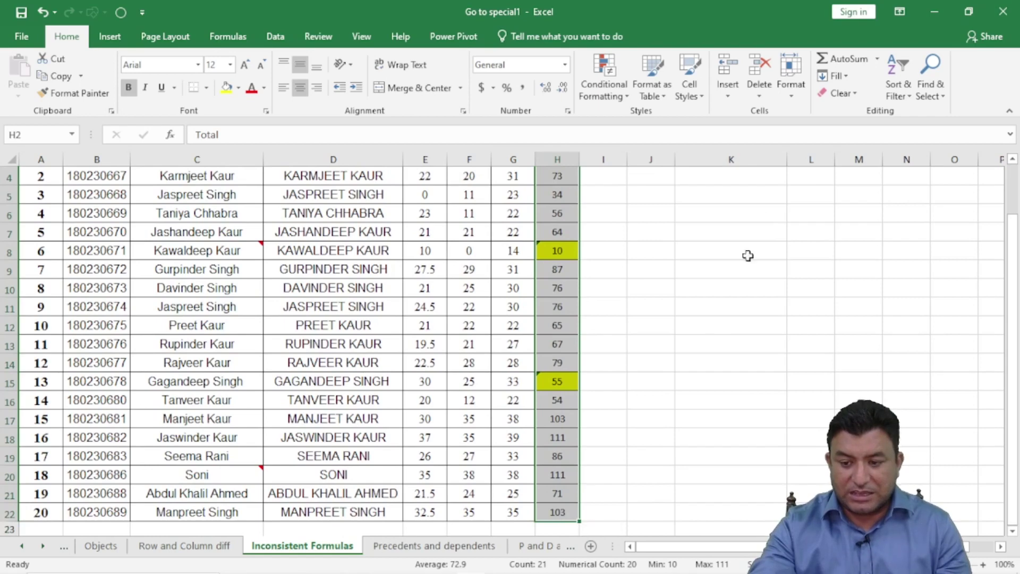
Apply a filter to the Total column and filter it by yellow cell colour
{"action": "left_click", "coordinate": [927, 90]}
{"action": "left_click", "coordinate": [898, 90]}
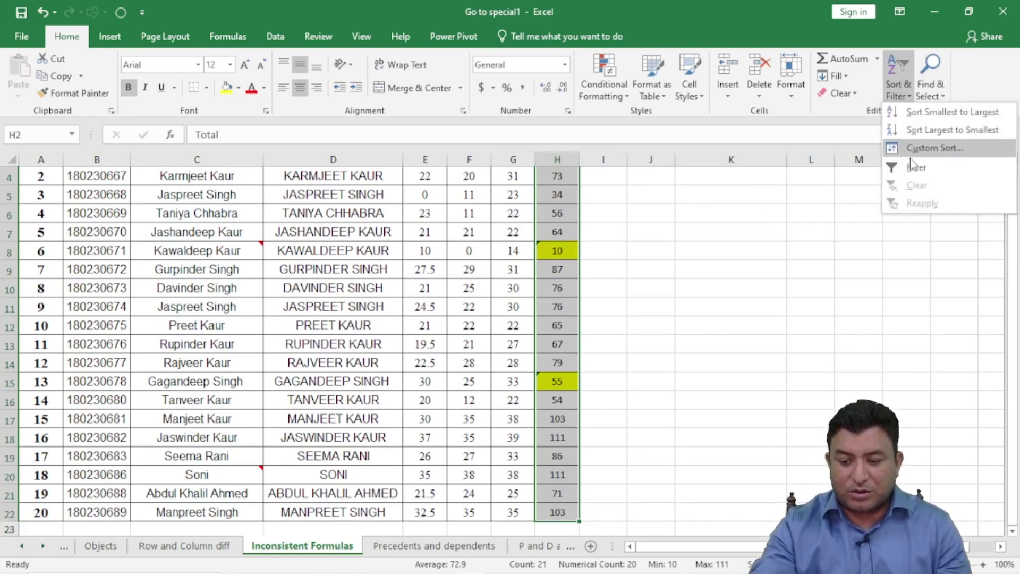
{"action": "left_click", "coordinate": [915, 166]}
{"action": "scroll", "coordinate": [565, 262], "scroll_direction": "up", "scroll_amount": 1}
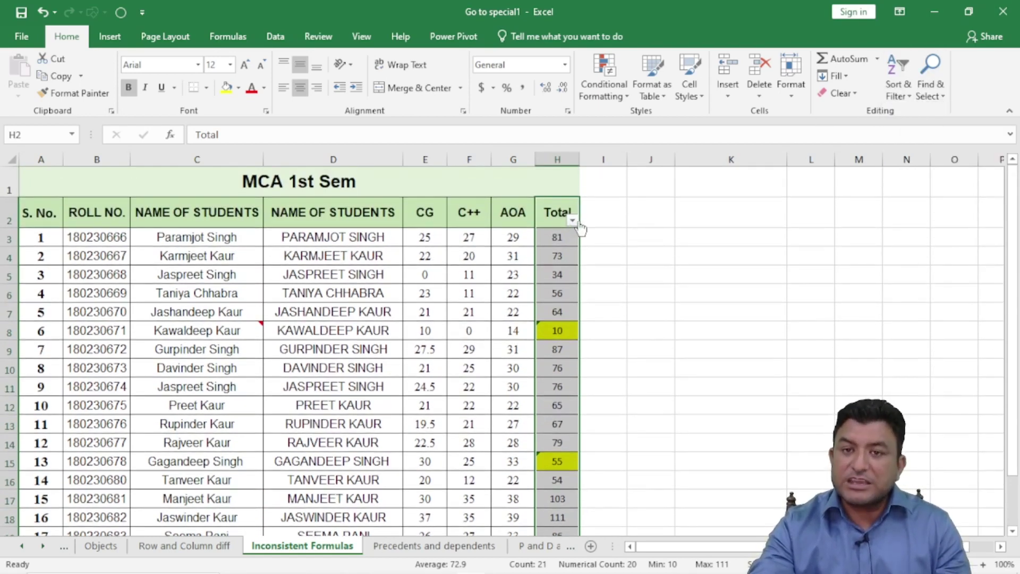
{"action": "left_click", "coordinate": [574, 221]}
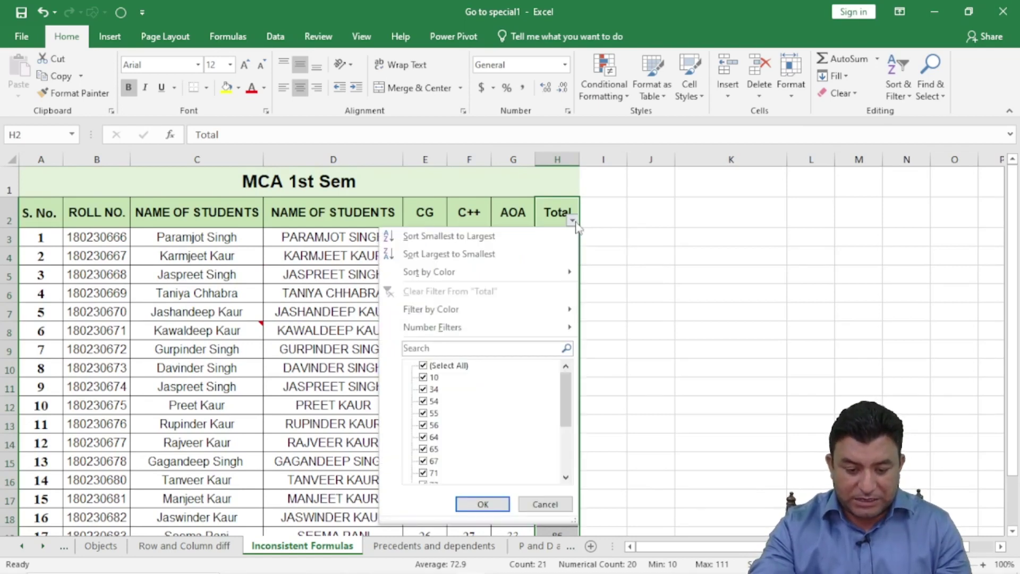
{"action": "mouse_move", "coordinate": [571, 309]}
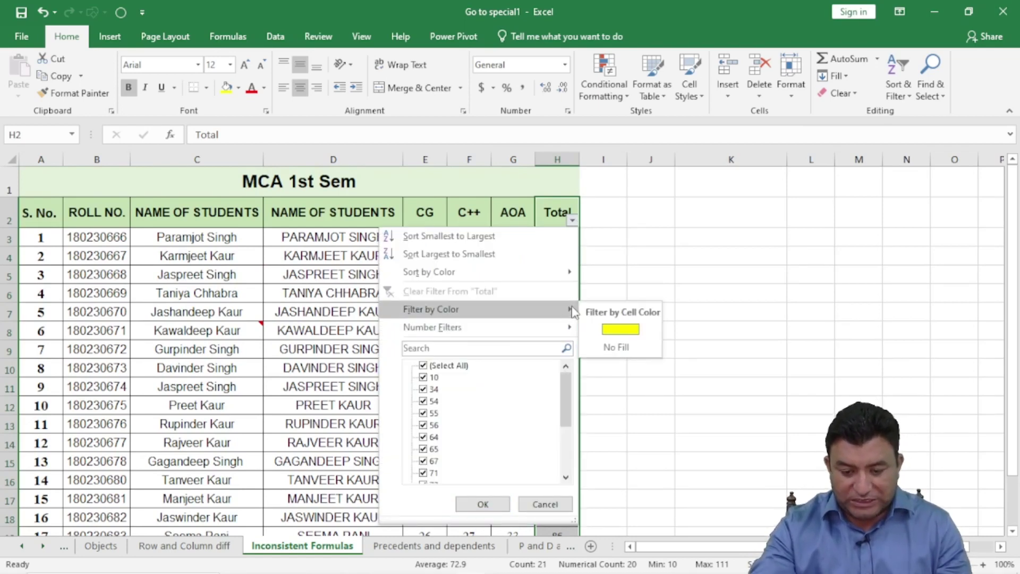
{"action": "left_click", "coordinate": [619, 330]}
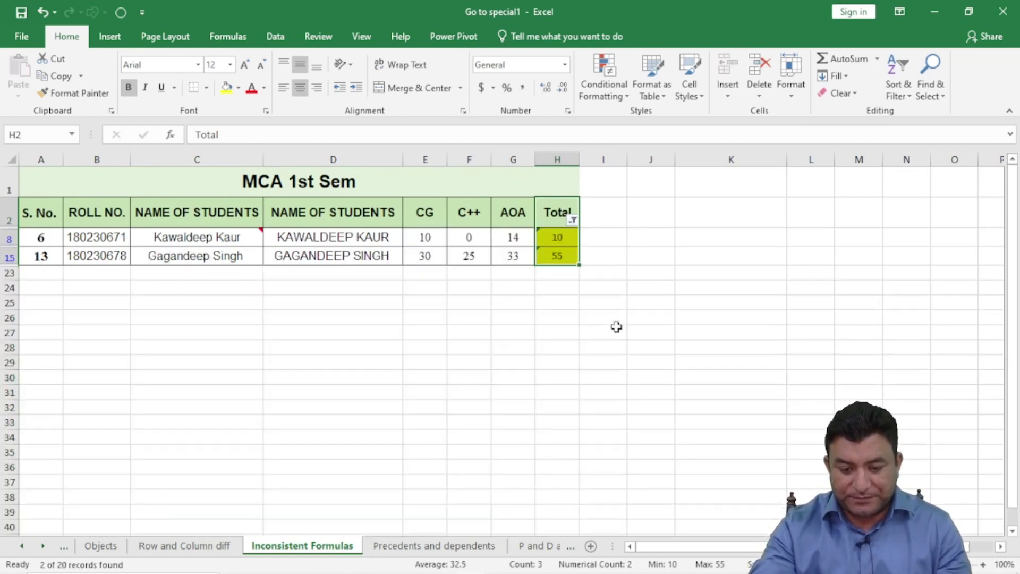
Rewrite H8 as =SUM(E8:G8) so it adds all three marks, giving 24
{"action": "left_click", "coordinate": [554, 237]}
{"action": "type", "text": "="}
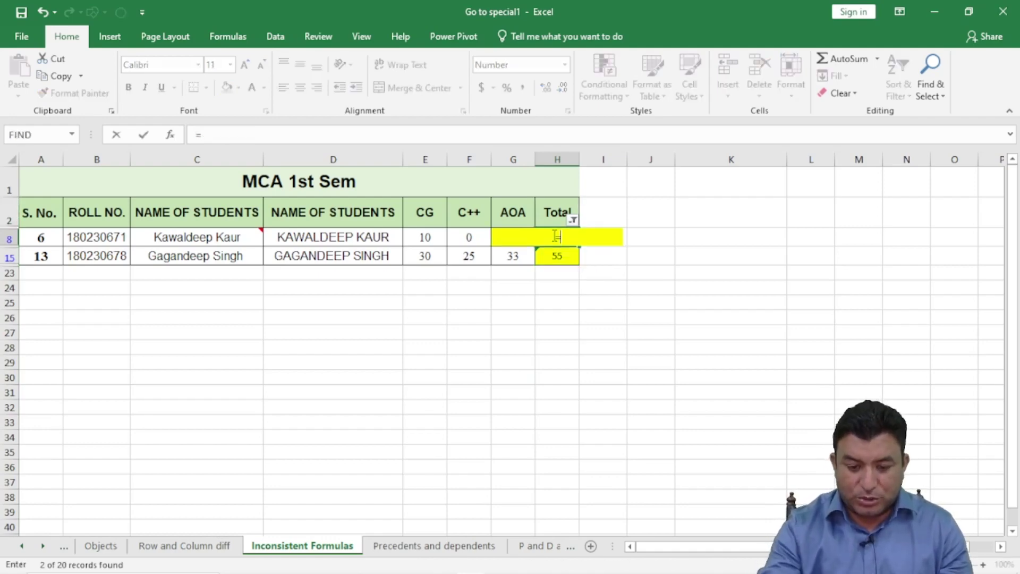
{"action": "left_click_drag", "start_coordinate": [424, 238], "coordinate": [494, 237]}
{"action": "key", "text": "Return"}
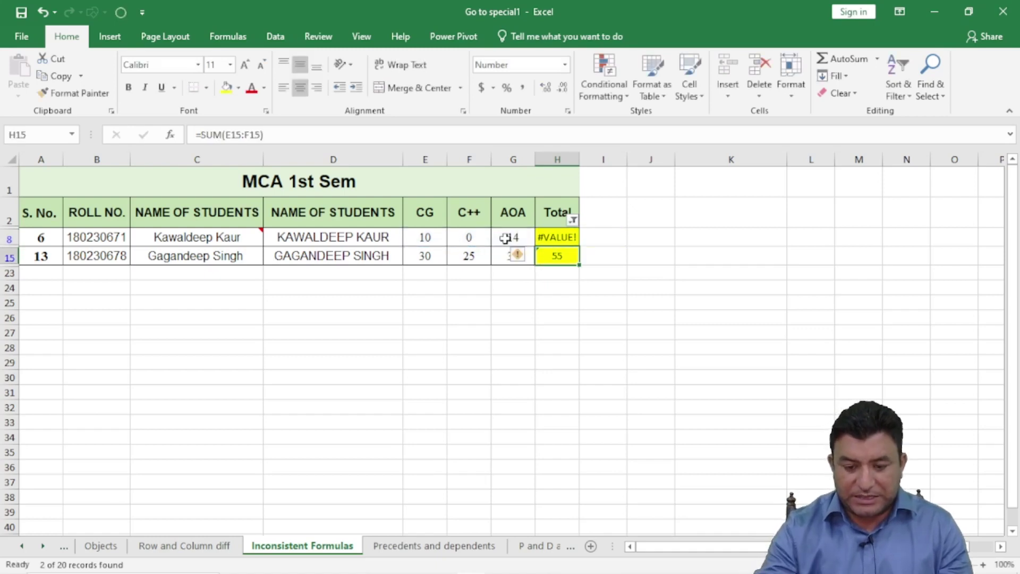
{"action": "left_click", "coordinate": [559, 239]}
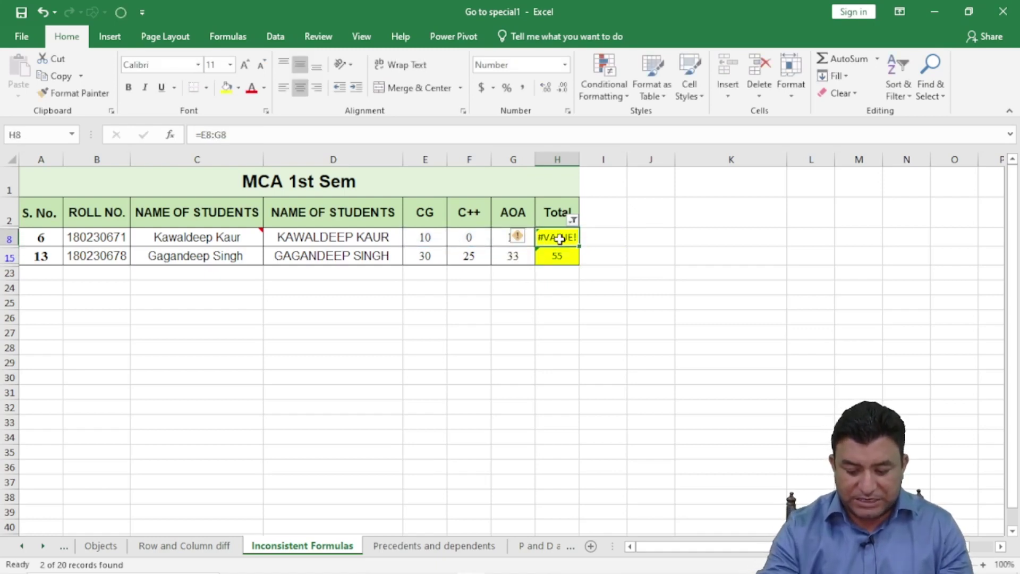
{"action": "type", "text": "=sum"}
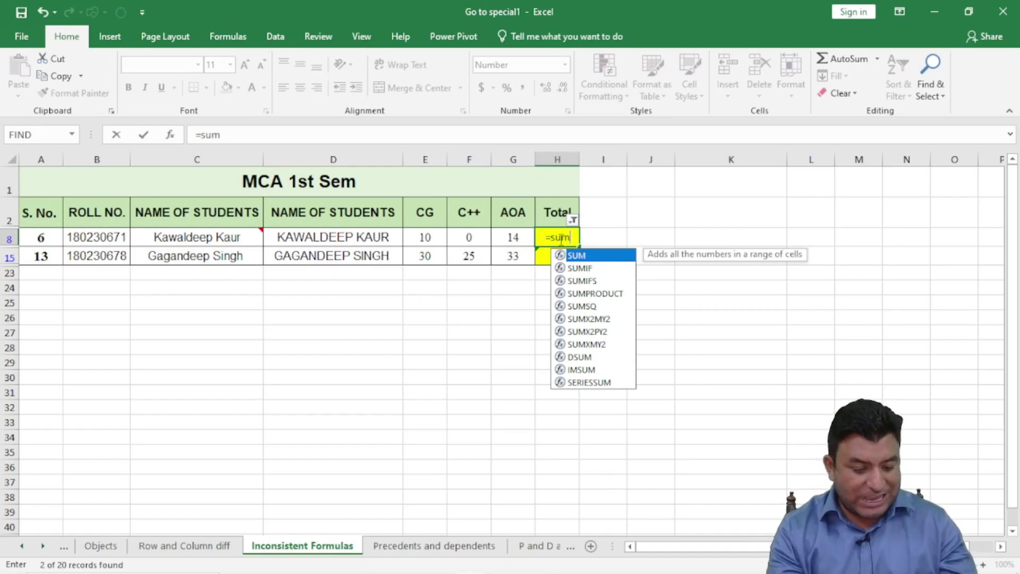
{"action": "key", "text": "Tab"}
{"action": "left_click_drag", "start_coordinate": [425, 236], "coordinate": [503, 235]}
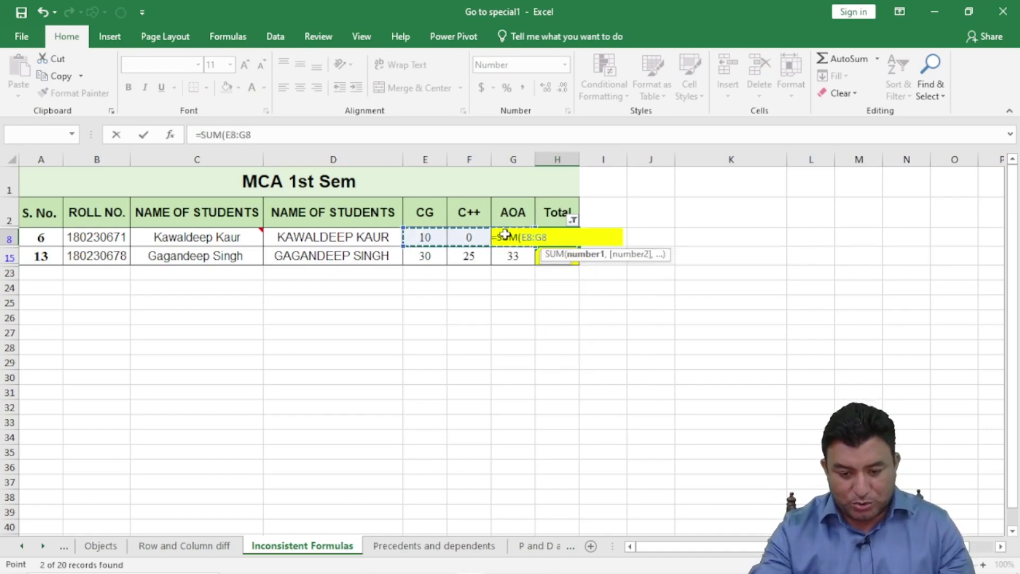
{"action": "type", "text": ")"}
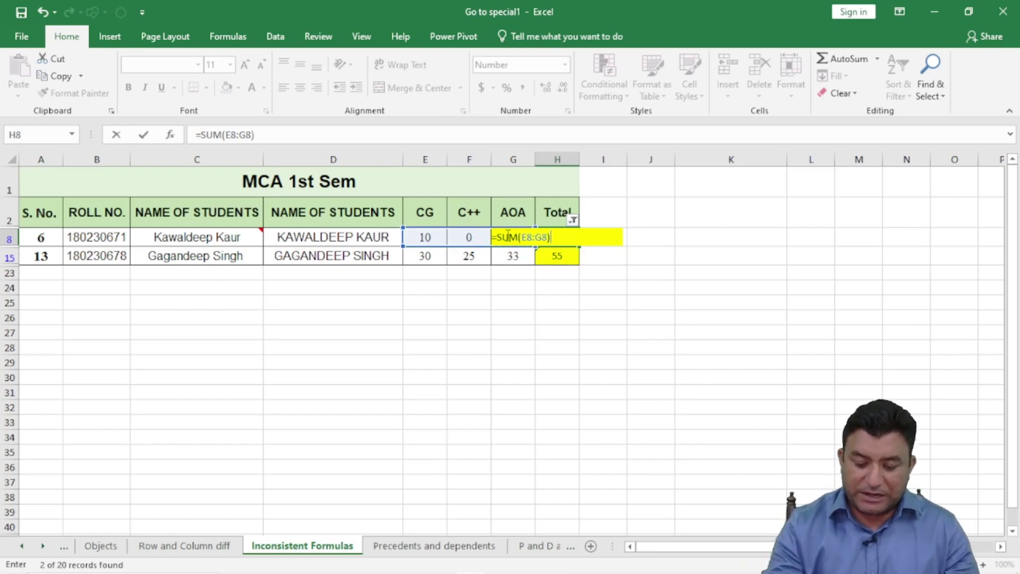
{"action": "key", "text": "Return"}
Copy the H8 formula down to H15, giving 88, and remove the filter
{"action": "left_click", "coordinate": [553, 237]}
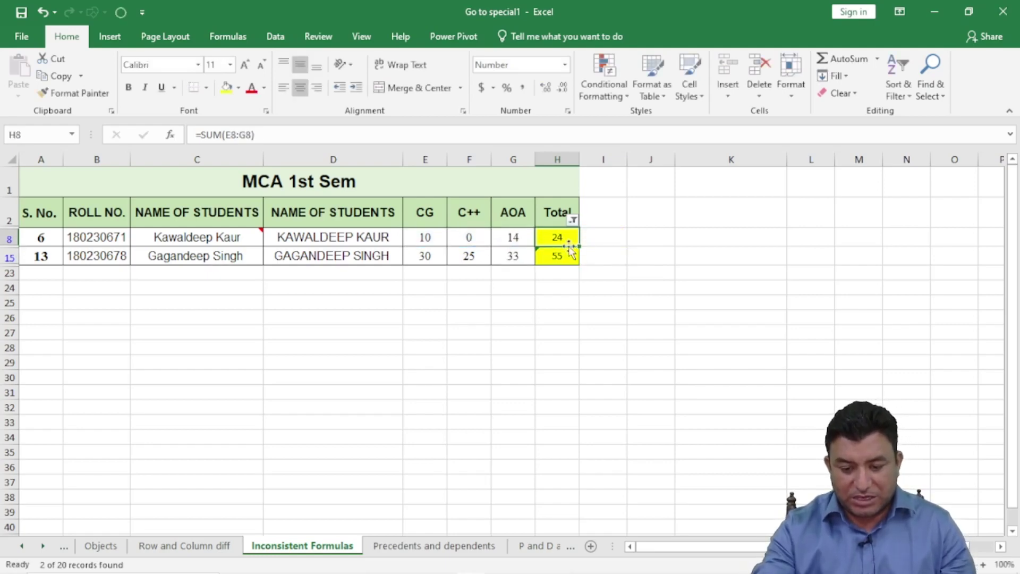
{"action": "left_click_drag", "start_coordinate": [579, 247], "coordinate": [578, 263]}
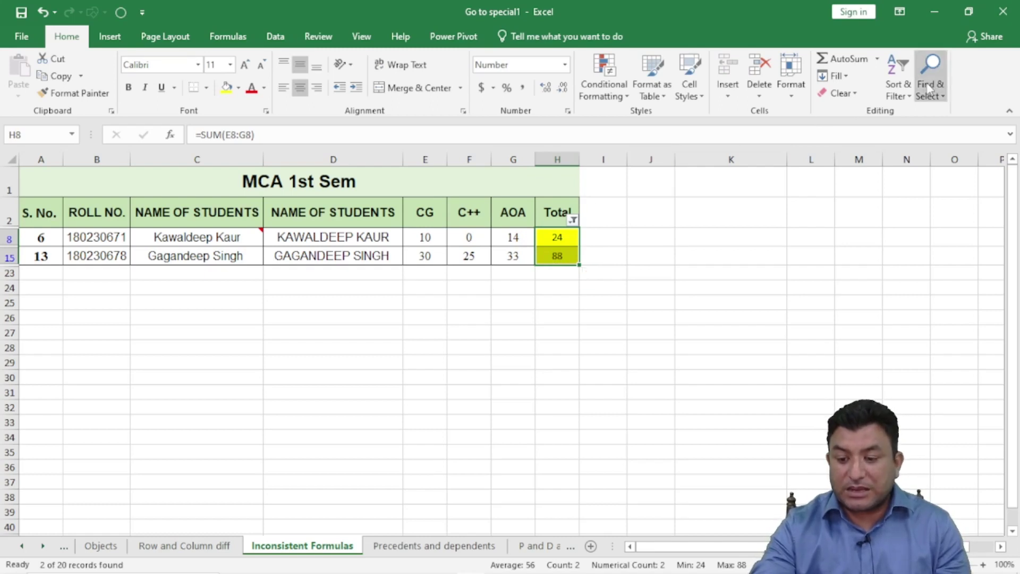
{"action": "left_click", "coordinate": [898, 90]}
{"action": "left_click", "coordinate": [920, 169]}
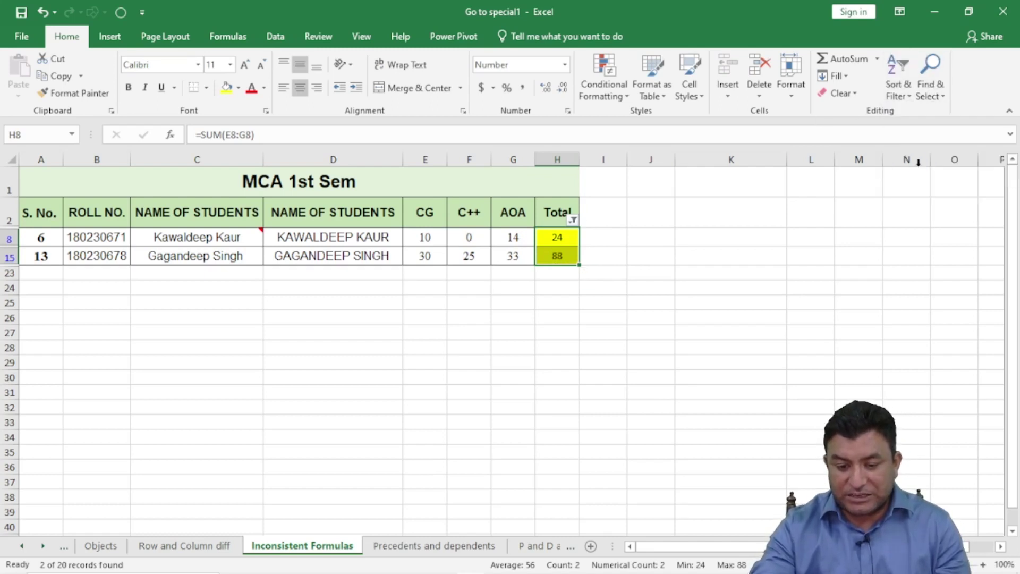
{"action": "left_click", "coordinate": [717, 367]}
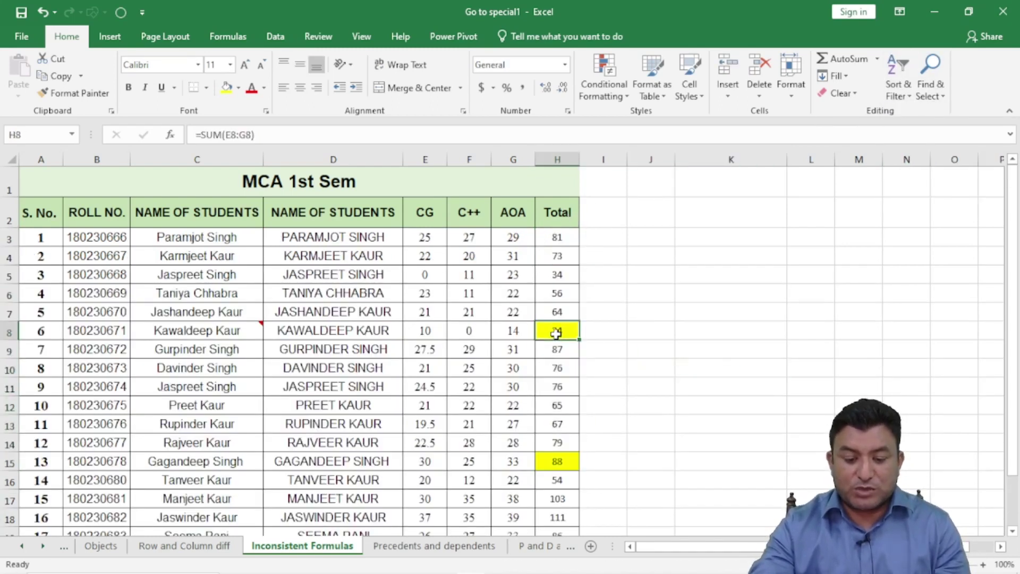
Set No Fill on H8:H15 and deselect the totals
{"action": "left_click_drag", "start_coordinate": [554, 333], "coordinate": [555, 463]}
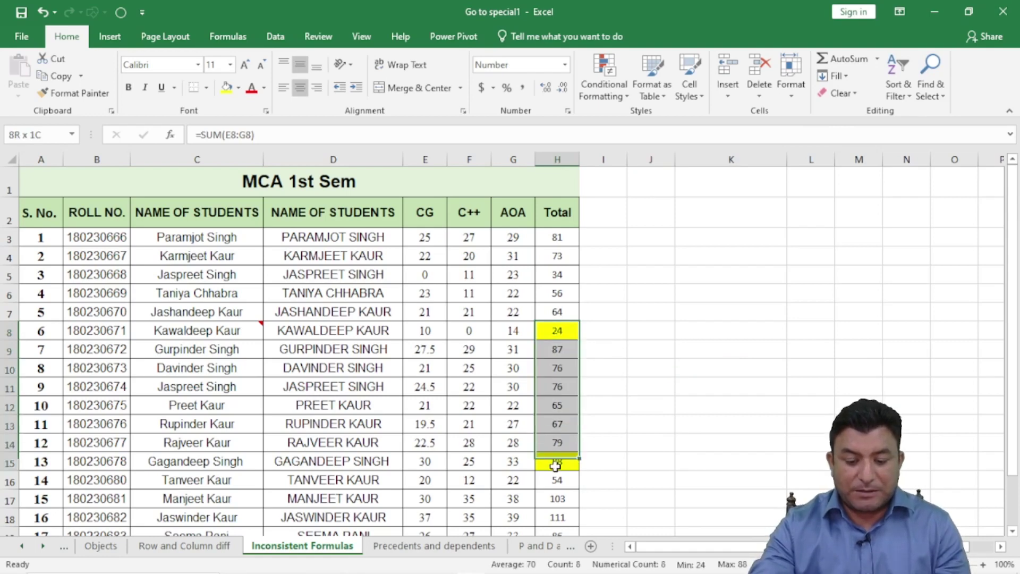
{"action": "left_click", "coordinate": [238, 88]}
{"action": "left_click", "coordinate": [250, 217]}
{"action": "left_click", "coordinate": [712, 256]}
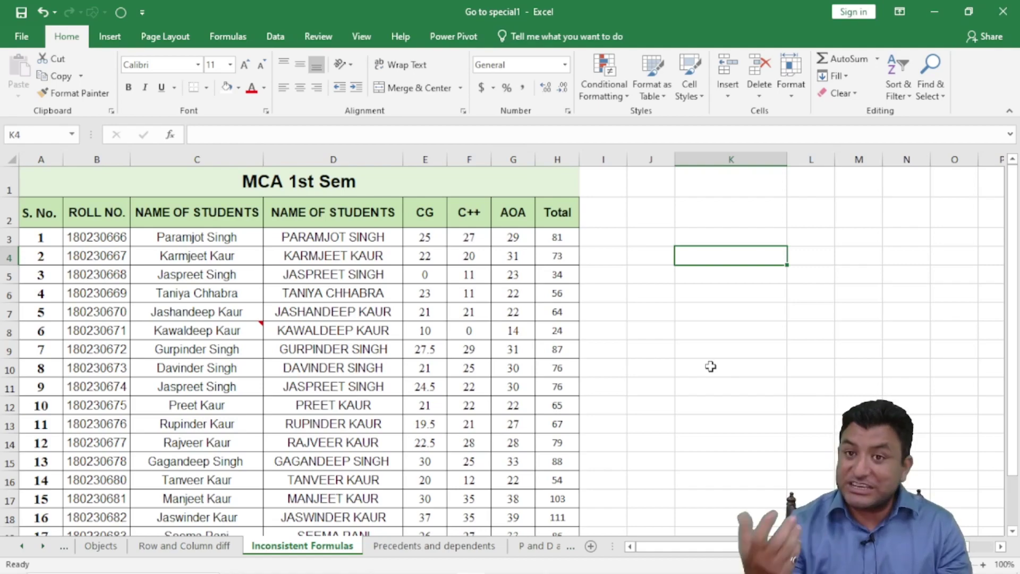
Open the Precedents and dependents sheet, glance at the Formulas tab, and select Total G3
{"action": "left_click", "coordinate": [434, 554]}
{"action": "left_click", "coordinate": [620, 322]}
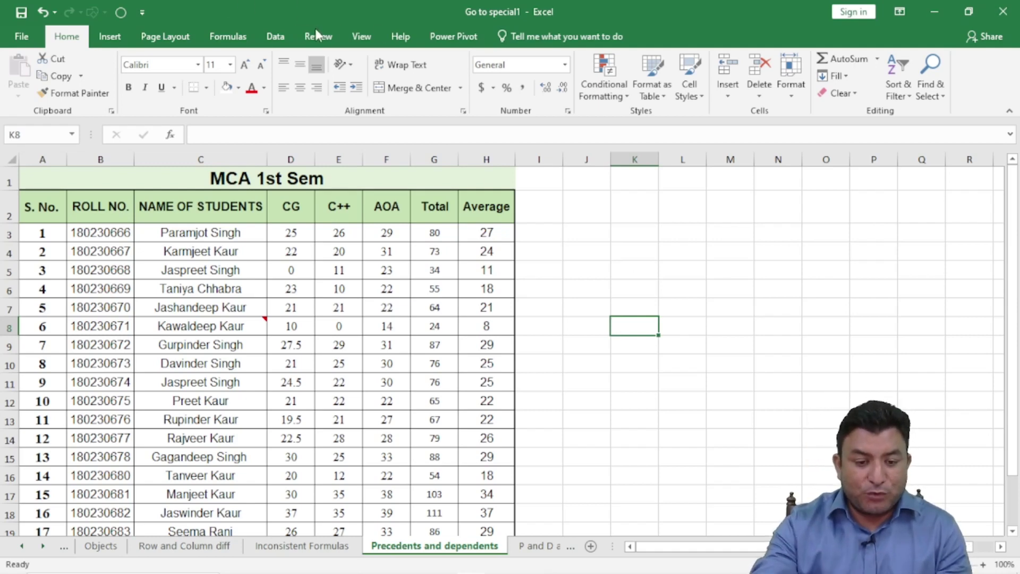
{"action": "left_click", "coordinate": [231, 38]}
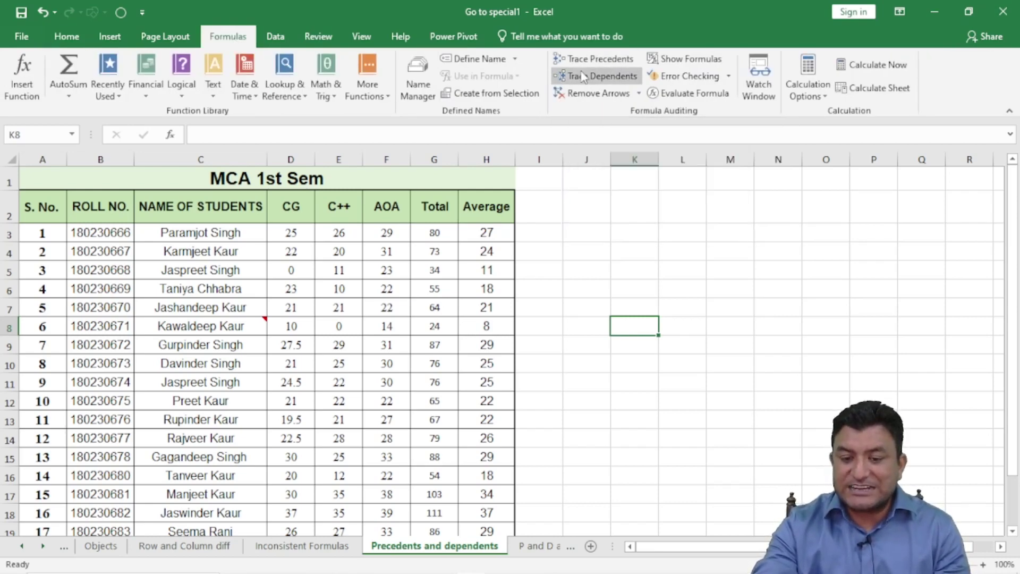
{"action": "left_click", "coordinate": [587, 253]}
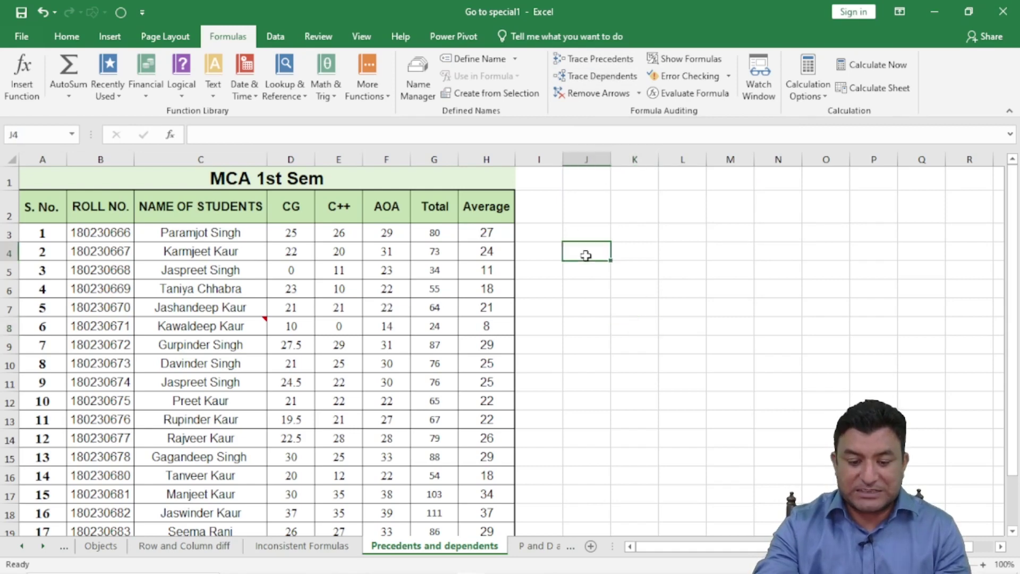
{"action": "left_click", "coordinate": [67, 37]}
{"action": "left_click", "coordinate": [431, 233]}
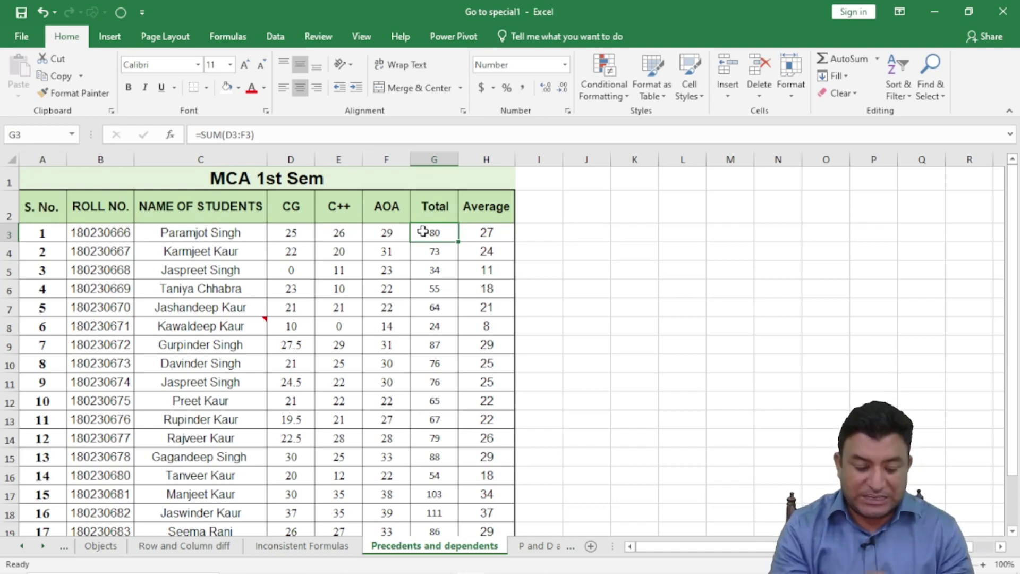
Use Go To Special > Precedents to select the marks feeding G3's Total
{"action": "key", "text": "ctrl+g"}
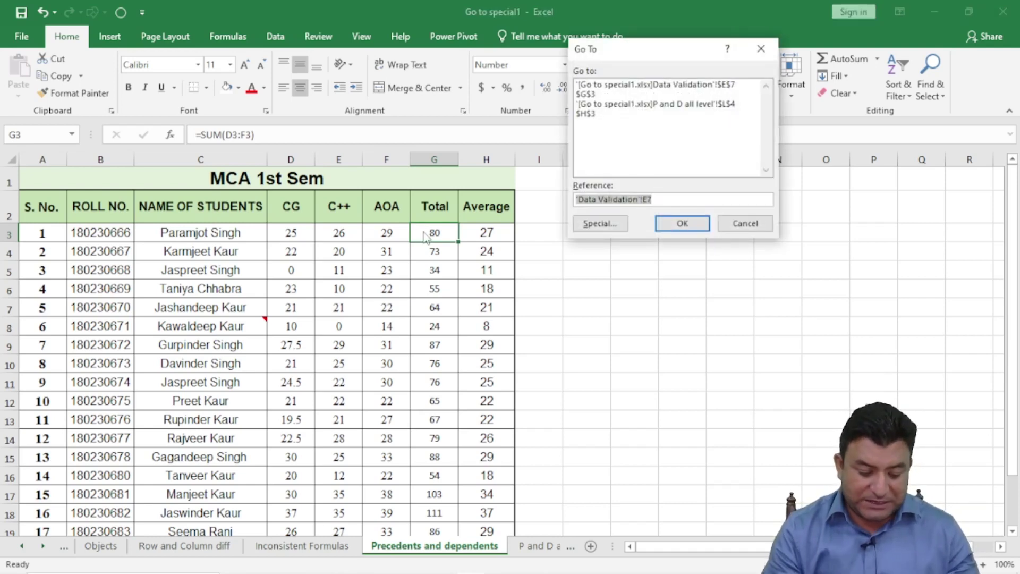
{"action": "key", "text": "alt+s"}
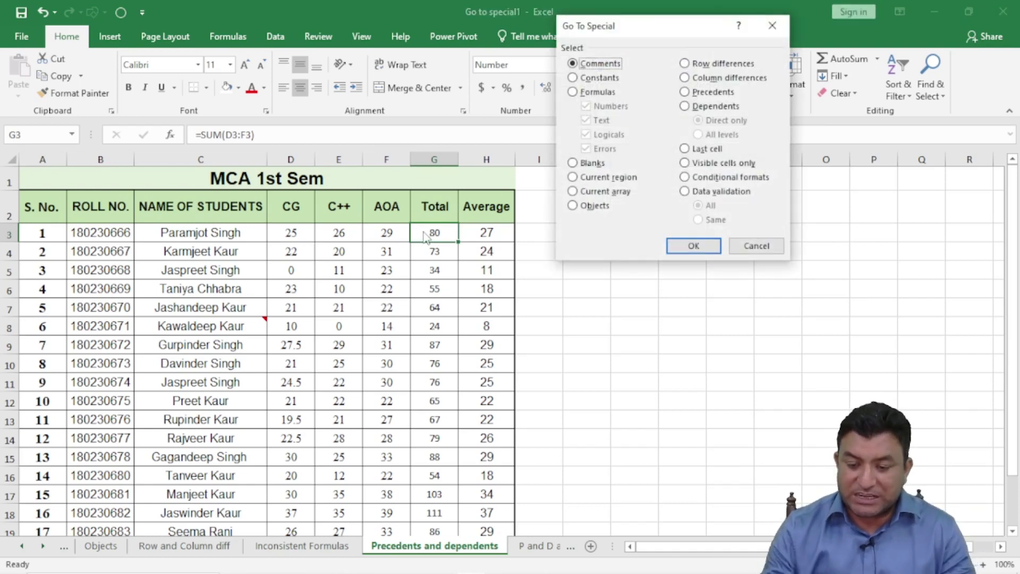
{"action": "left_click", "coordinate": [686, 92]}
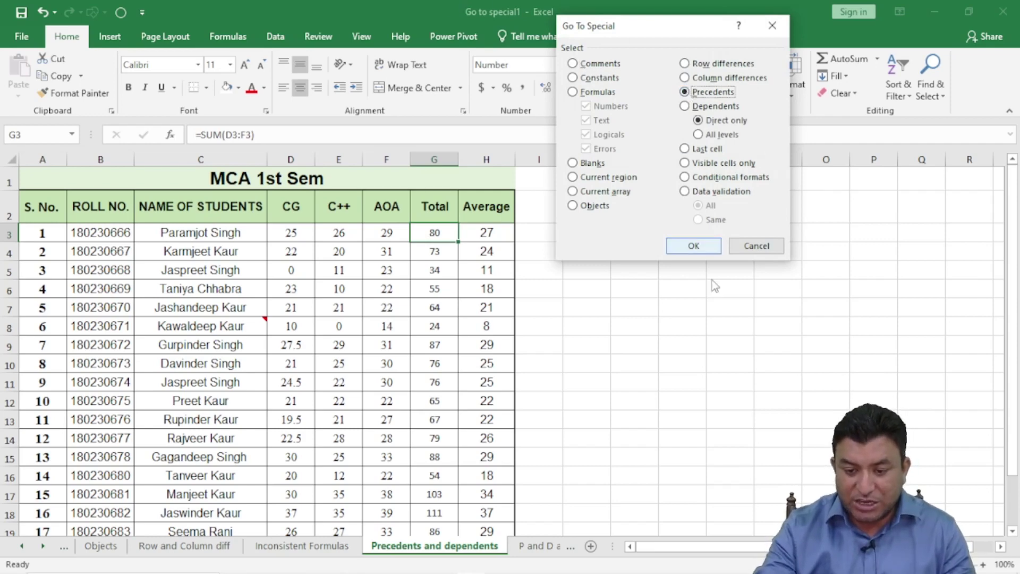
{"action": "left_click", "coordinate": [694, 246]}
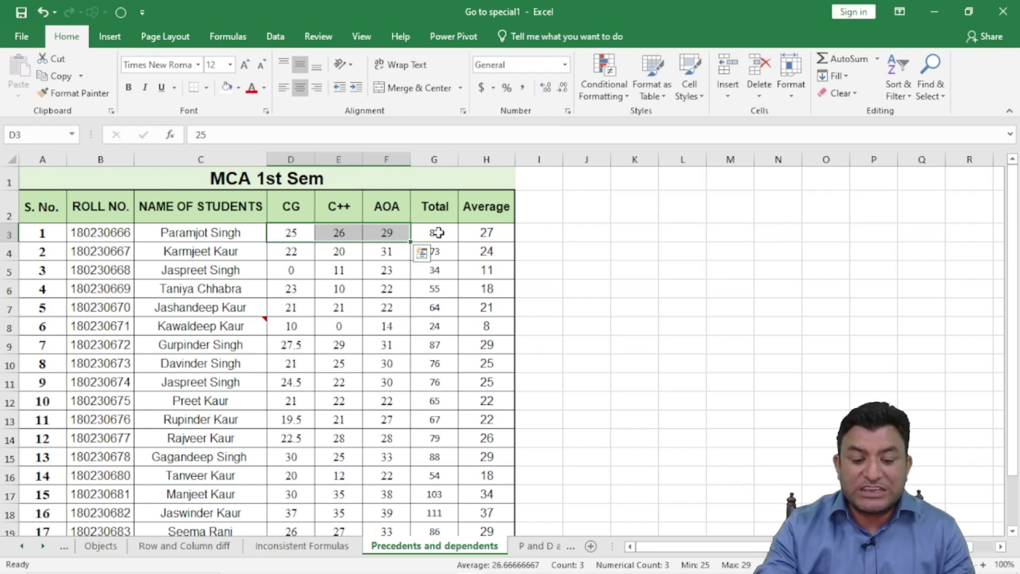
Select D3:F3 manually for comparison, then select E3 and reopen Go To Special
{"action": "left_click", "coordinate": [438, 232]}
{"action": "left_click_drag", "start_coordinate": [387, 231], "coordinate": [296, 228]}
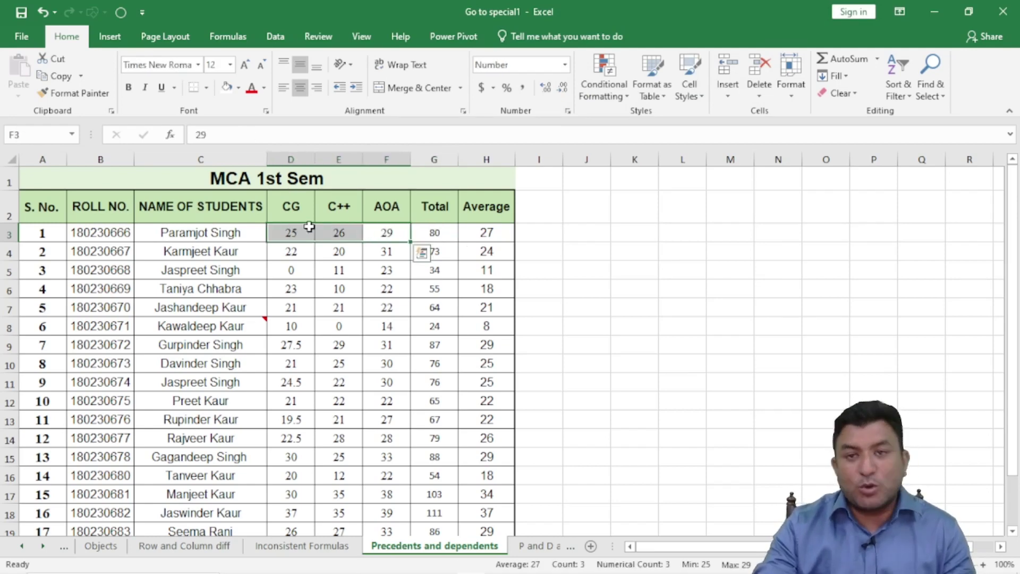
{"action": "left_click", "coordinate": [684, 287]}
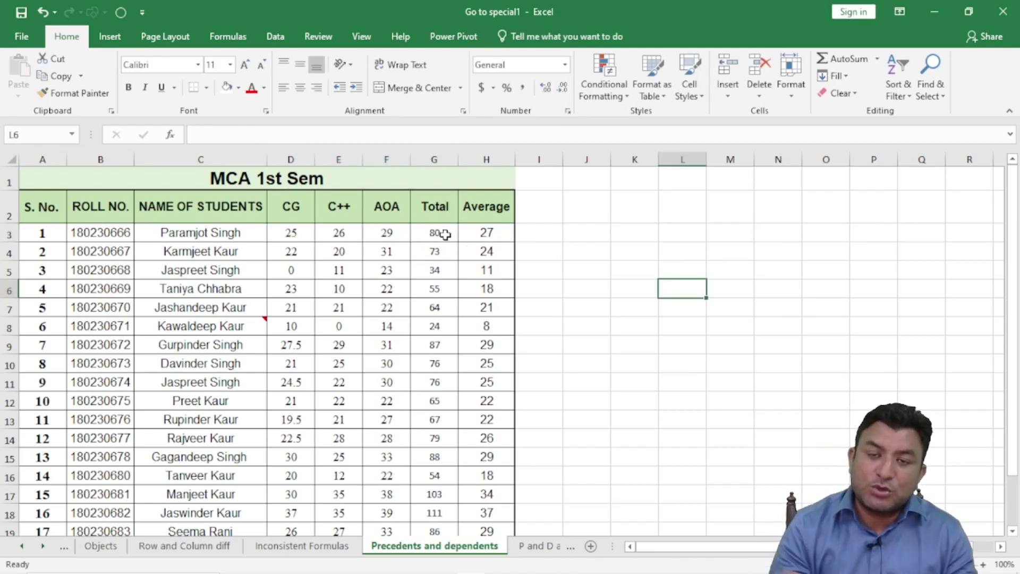
{"action": "left_click", "coordinate": [340, 232]}
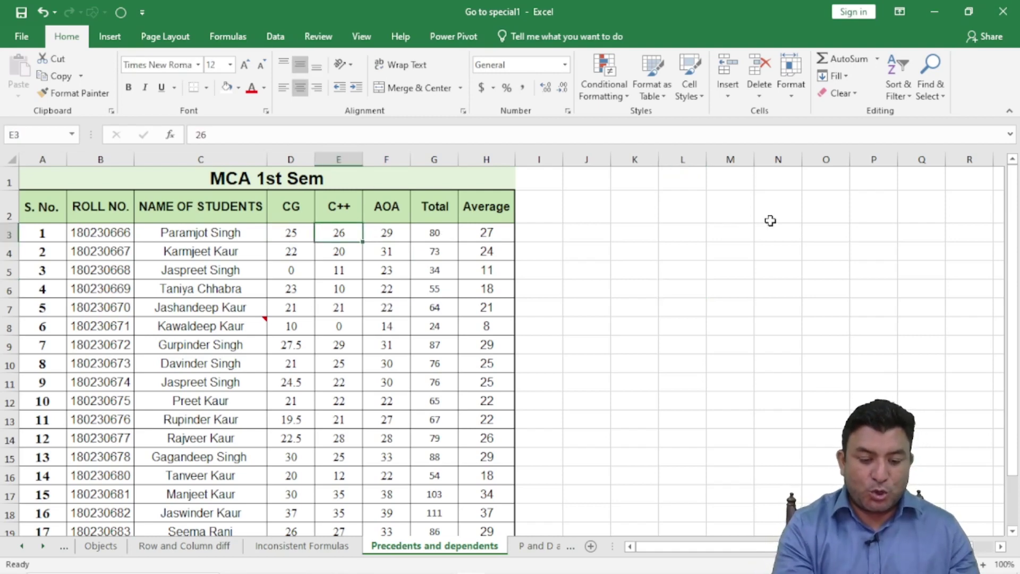
{"action": "key", "text": "ctrl+g"}
{"action": "key", "text": "alt+s"}
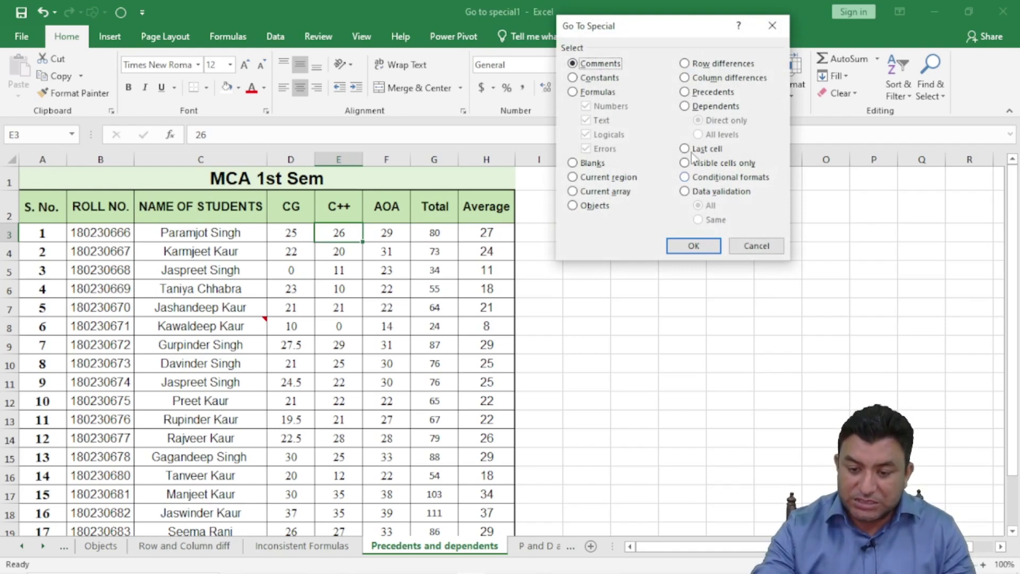
Pick out the Total of 80 in G3 as the direct dependent of E3's C++ mark 26
{"action": "left_click", "coordinate": [685, 107]}
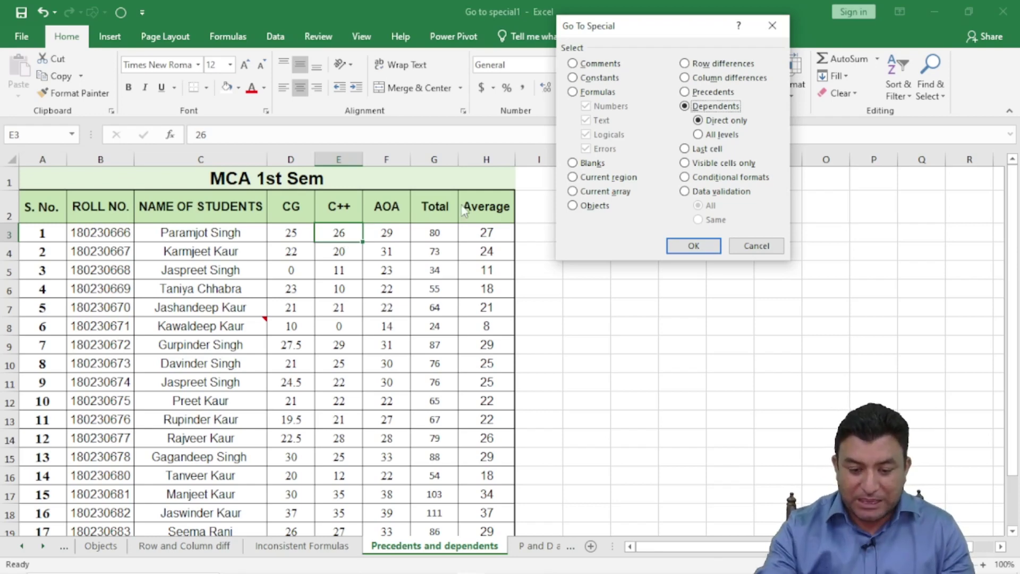
{"action": "left_click", "coordinate": [684, 248]}
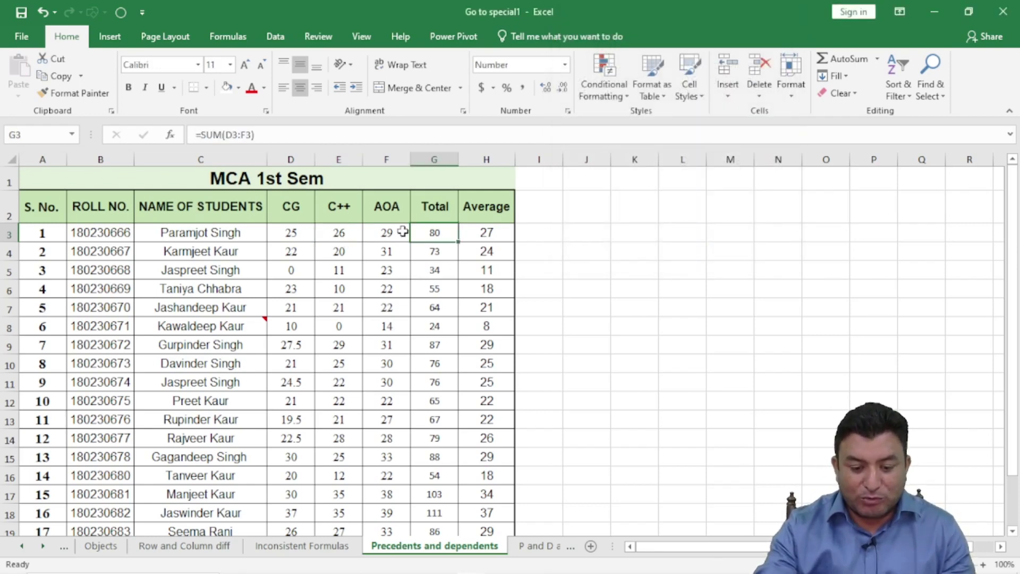
Draw precedent arrows for the Total in G3 on the Formulas tab, then remove them
{"action": "left_click", "coordinate": [335, 232]}
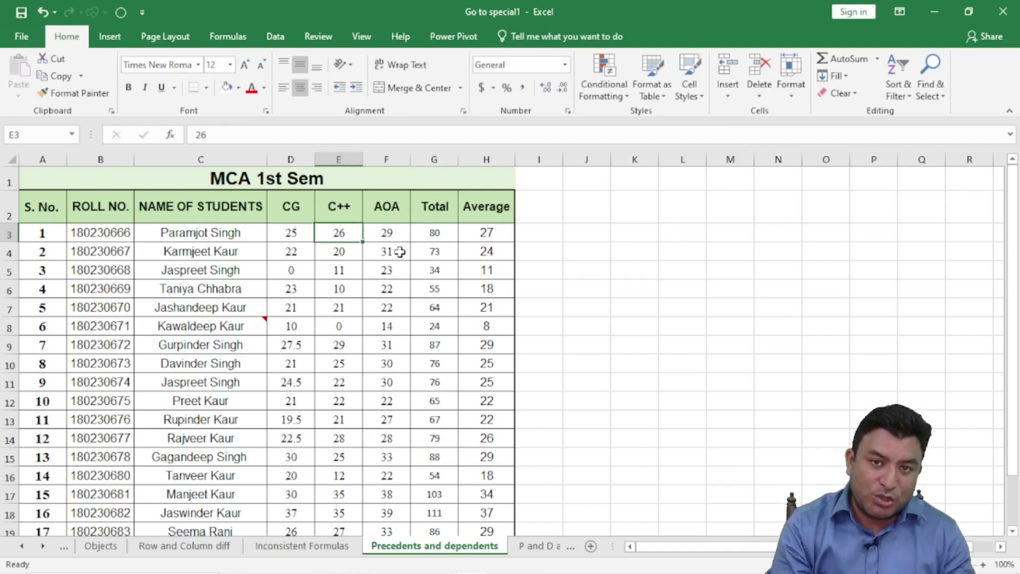
{"action": "left_click", "coordinate": [439, 233]}
{"action": "left_click", "coordinate": [227, 36]}
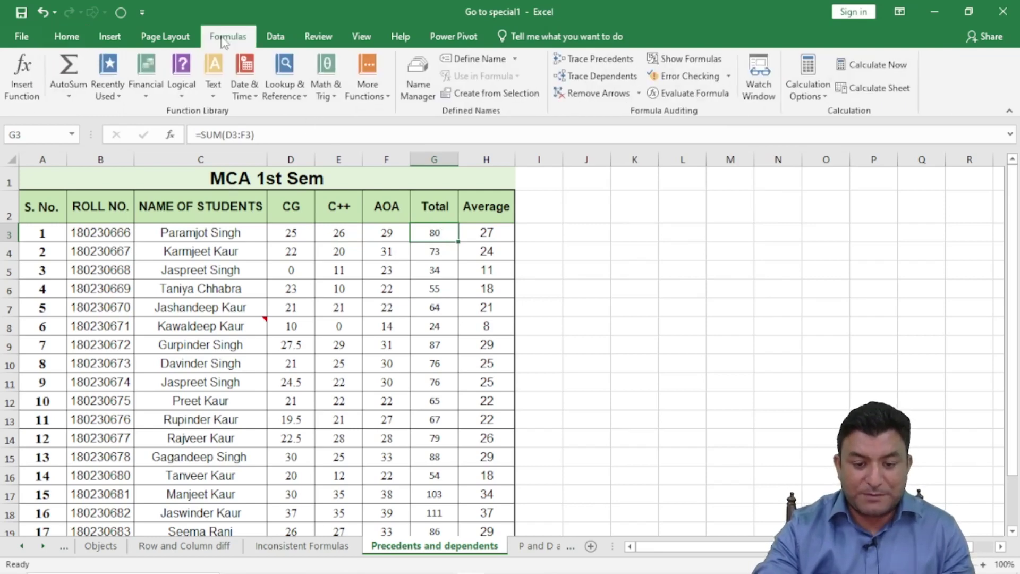
{"action": "left_click", "coordinate": [587, 64]}
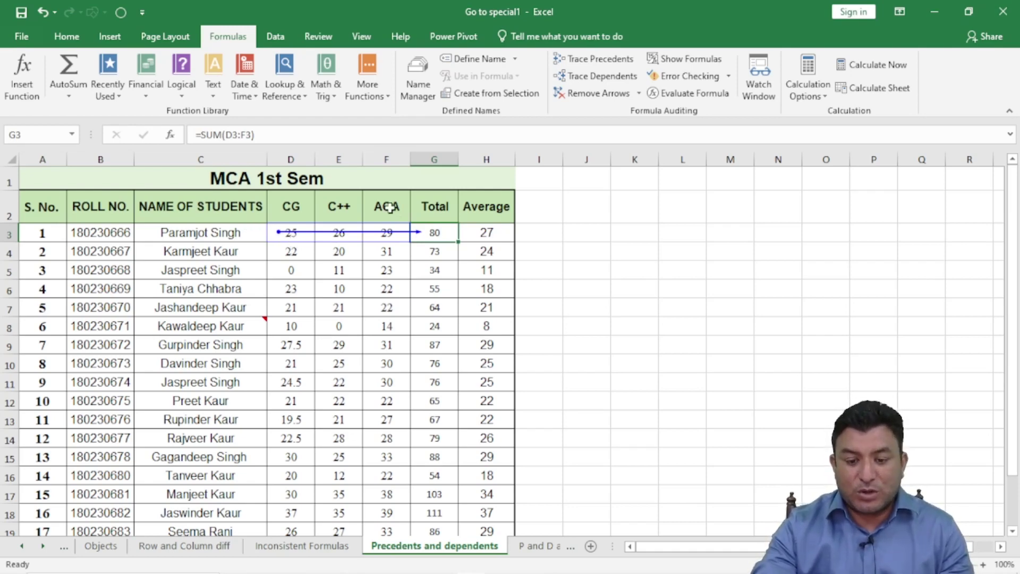
{"action": "left_click", "coordinate": [595, 93]}
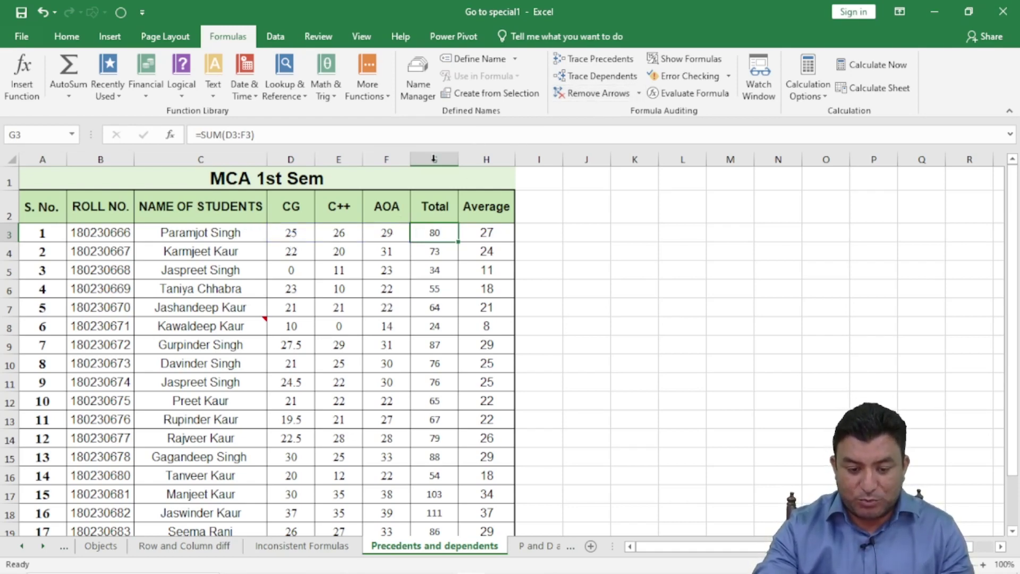
Trace E3's C++ mark to its dependent Total in G3, then remove the arrow
{"action": "left_click", "coordinate": [344, 232]}
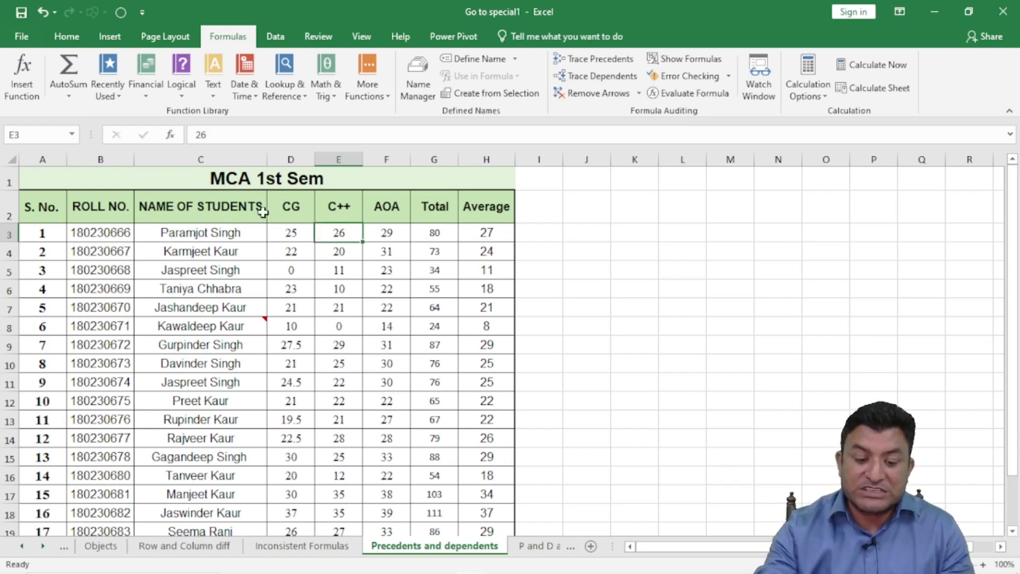
{"action": "left_click", "coordinate": [606, 80]}
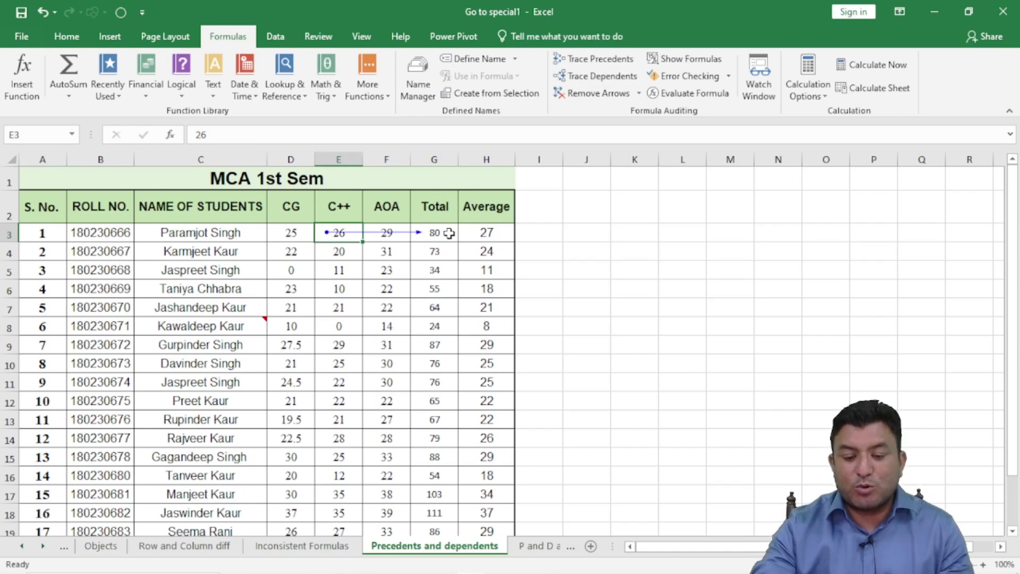
{"action": "left_click", "coordinate": [593, 96]}
{"action": "left_click", "coordinate": [621, 237]}
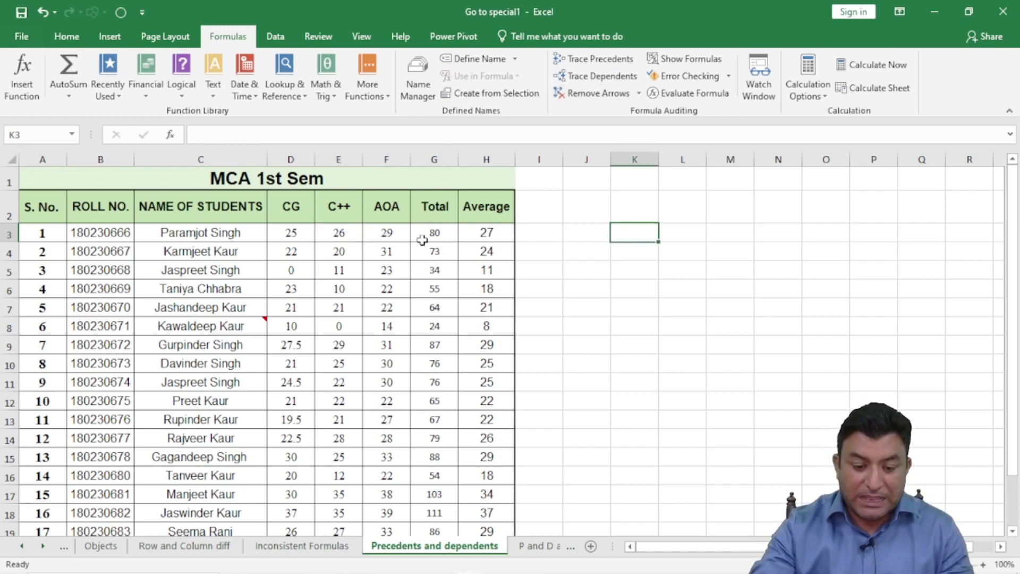
Return to the Home tab and switch to the P and D all level sheet
{"action": "left_click", "coordinate": [67, 36]}
{"action": "left_click", "coordinate": [444, 232]}
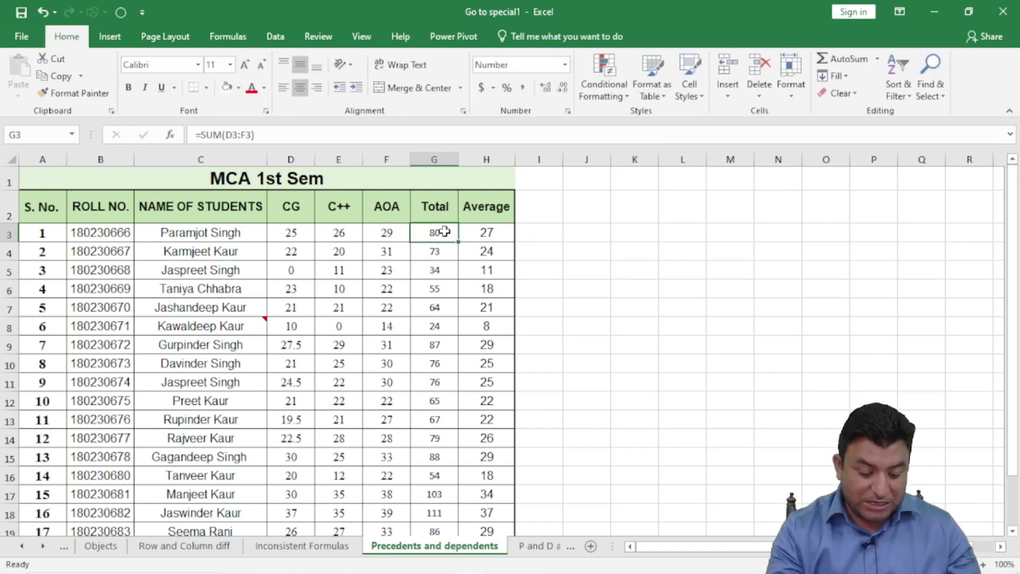
{"action": "key", "text": "ctrl+g"}
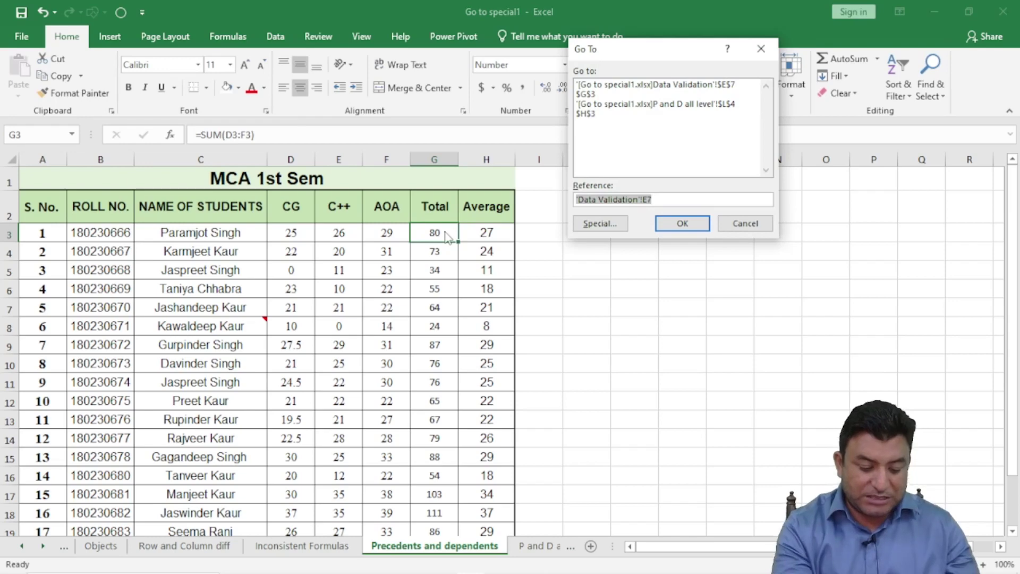
{"action": "left_click", "coordinate": [736, 221]}
{"action": "left_click", "coordinate": [532, 545]}
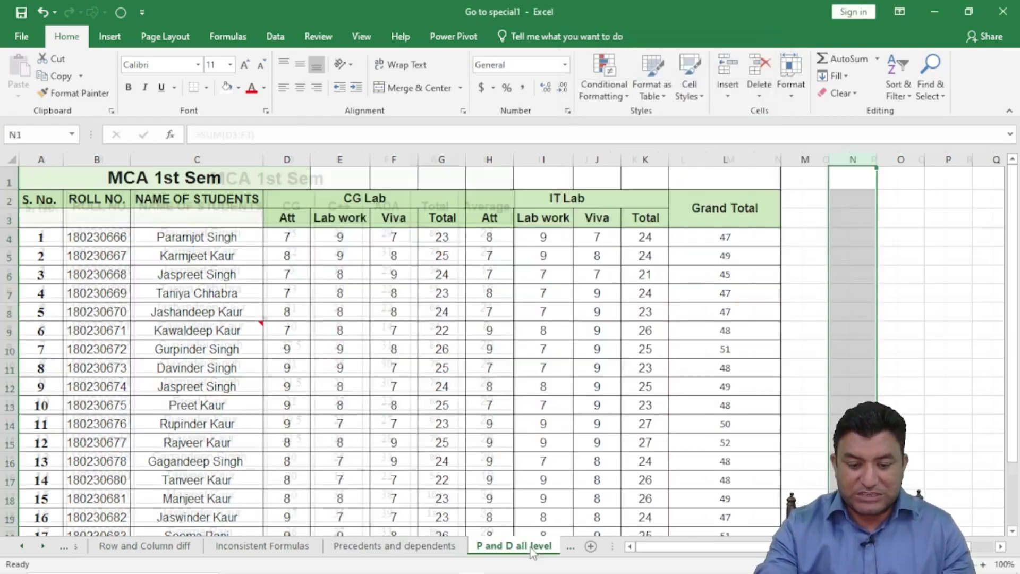
Review row 4: CG Lab marks D4:F4, IT Lab marks H4:J4, totals G4, K4 and Grand Total L4
{"action": "left_click", "coordinate": [395, 365]}
{"action": "left_click", "coordinate": [433, 235]}
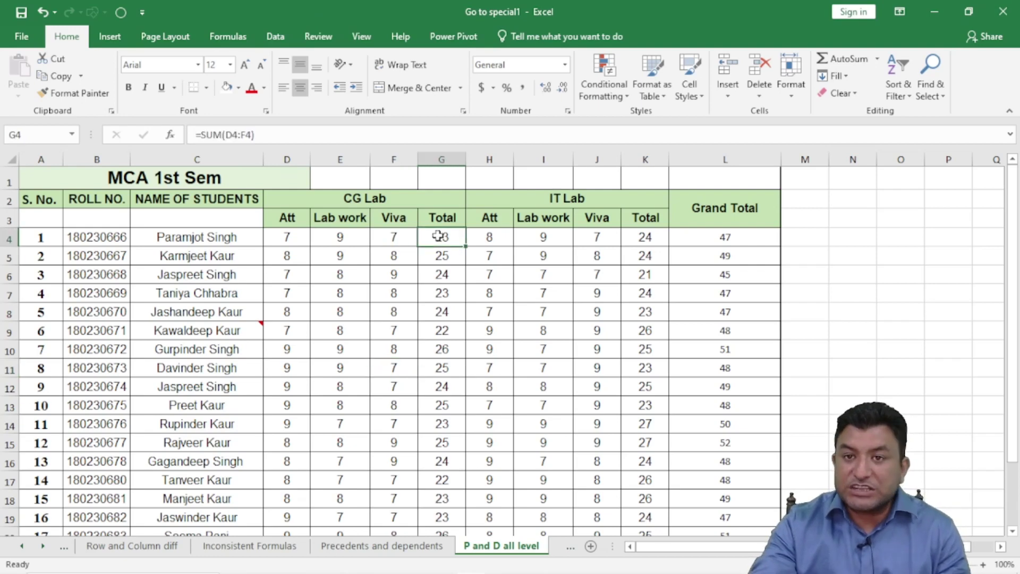
{"action": "left_click_drag", "start_coordinate": [287, 236], "coordinate": [414, 241]}
{"action": "left_click_drag", "start_coordinate": [491, 238], "coordinate": [611, 235]}
{"action": "left_click", "coordinate": [648, 237]}
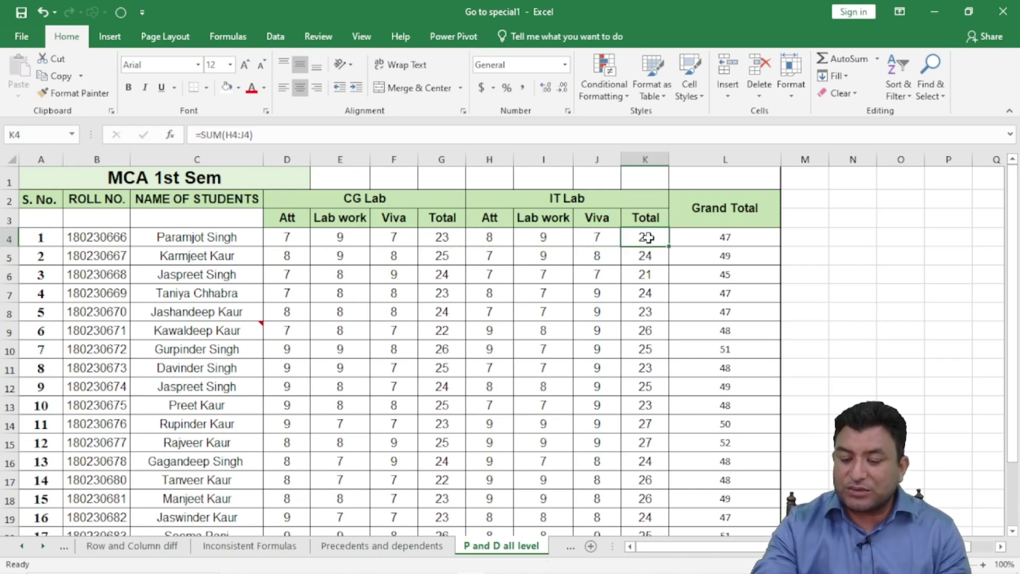
{"action": "left_click", "coordinate": [710, 241]}
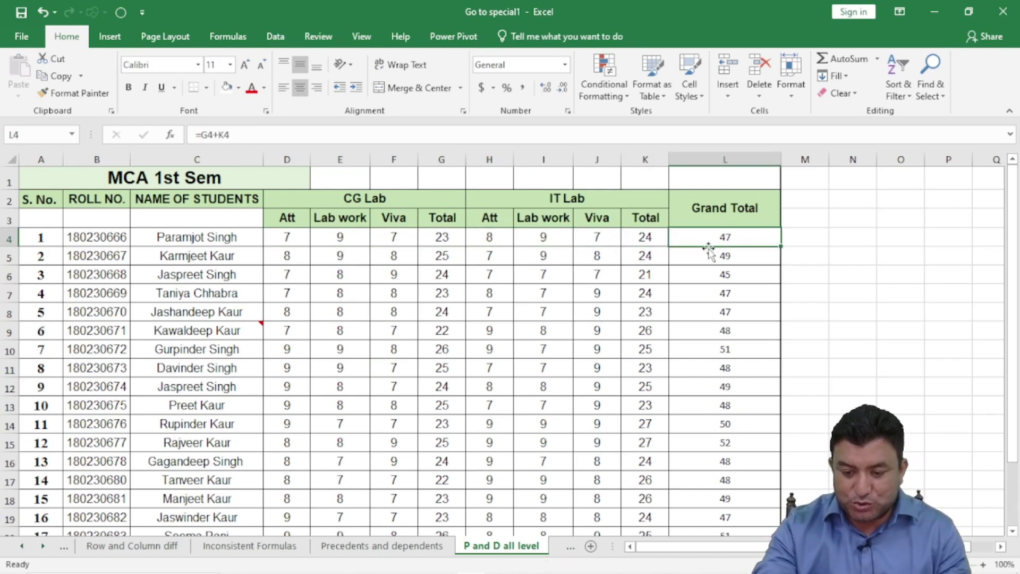
{"action": "left_click", "coordinate": [437, 242]}
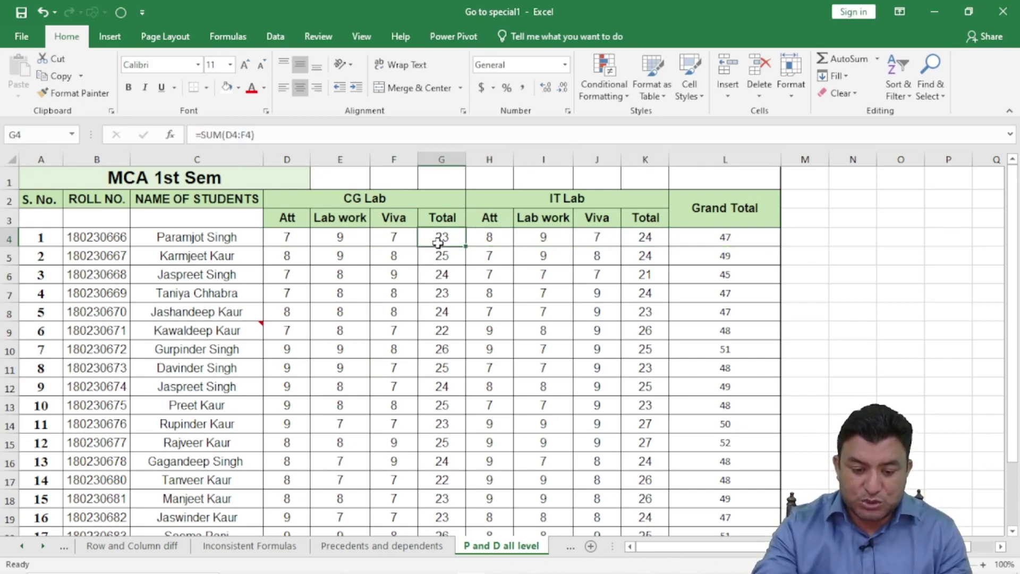
{"action": "left_click", "coordinate": [641, 244]}
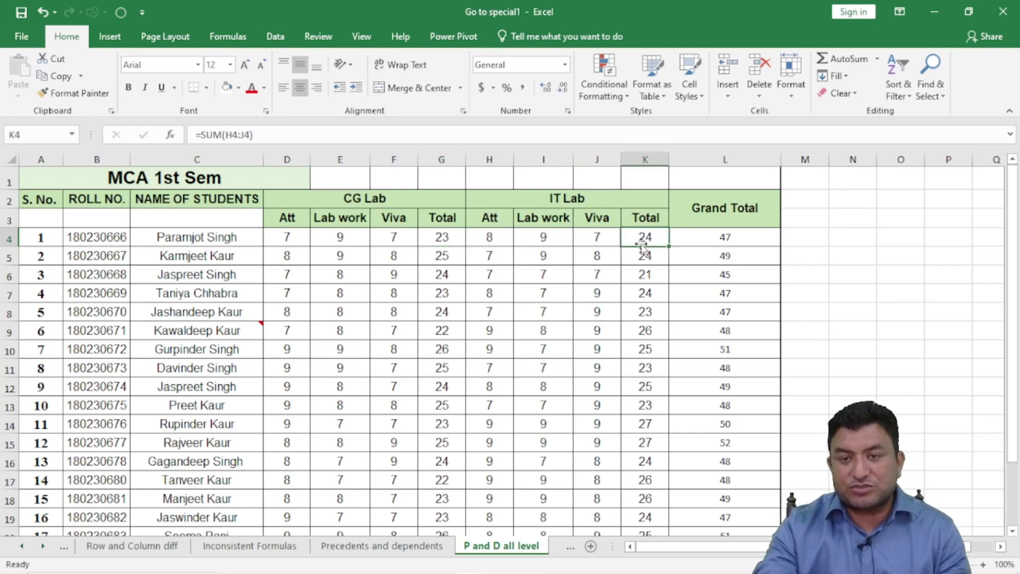
{"action": "left_click", "coordinate": [721, 235]}
Select L4's direct precedents G4 and K4 with Go To Special, then reselect L4
{"action": "key", "text": "ctrl+g"}
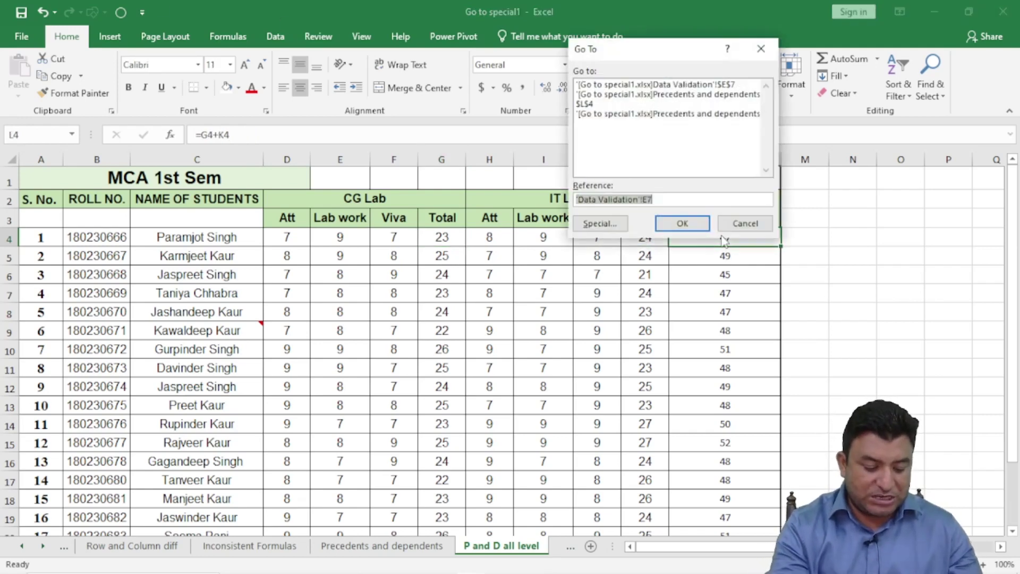
{"action": "key", "text": "alt+s"}
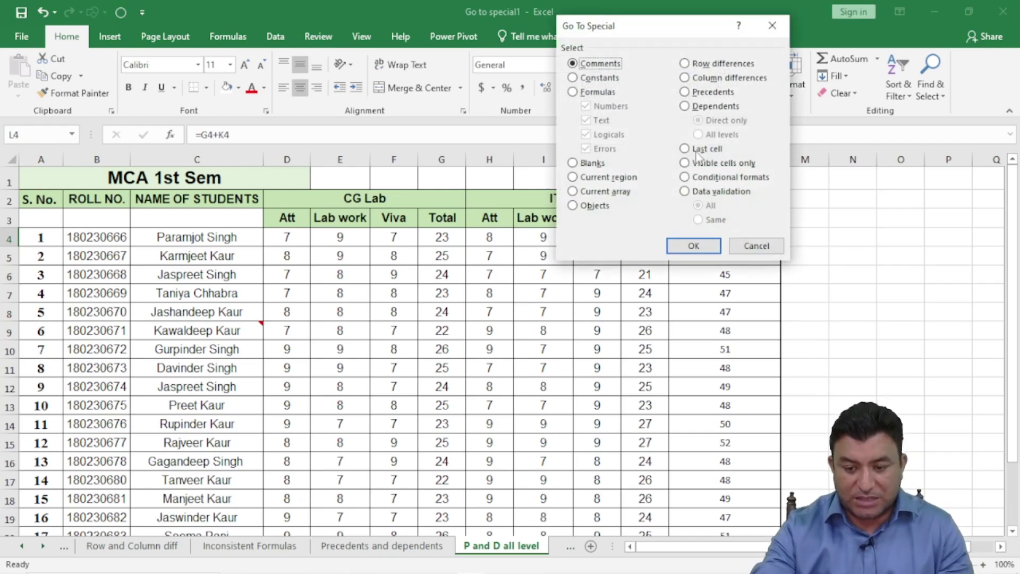
{"action": "left_click", "coordinate": [685, 93]}
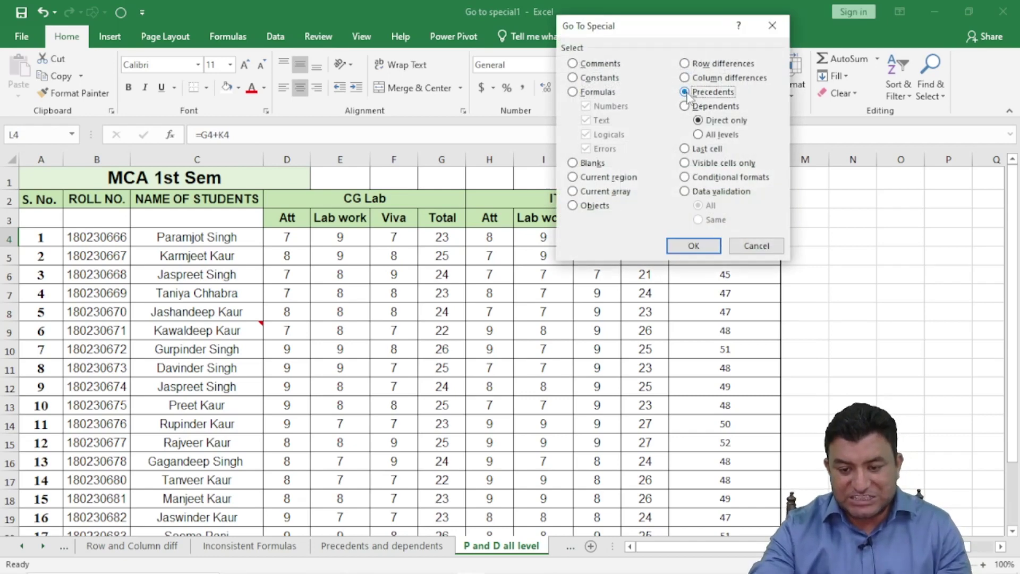
{"action": "left_click", "coordinate": [693, 246]}
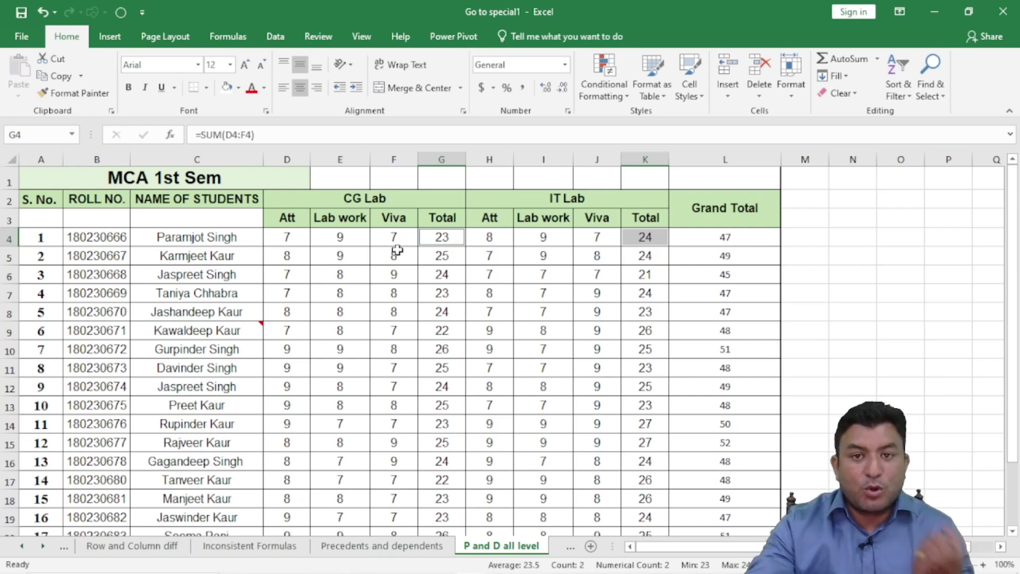
{"action": "left_click", "coordinate": [709, 239]}
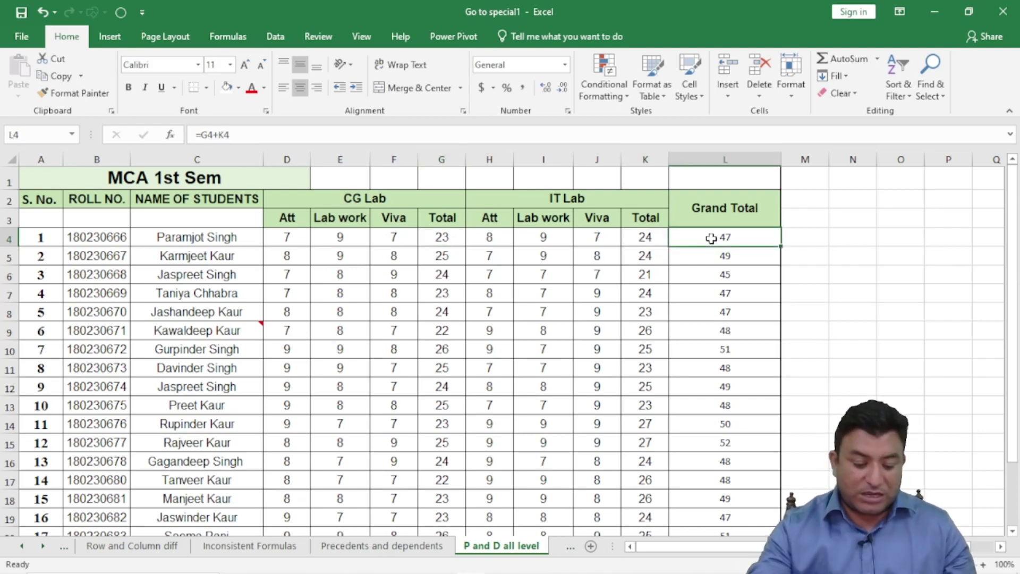
Select all-level precedents of L4, D4 through K4, via F5 Go To Special, then reselect L4
{"action": "key", "text": "F5"}
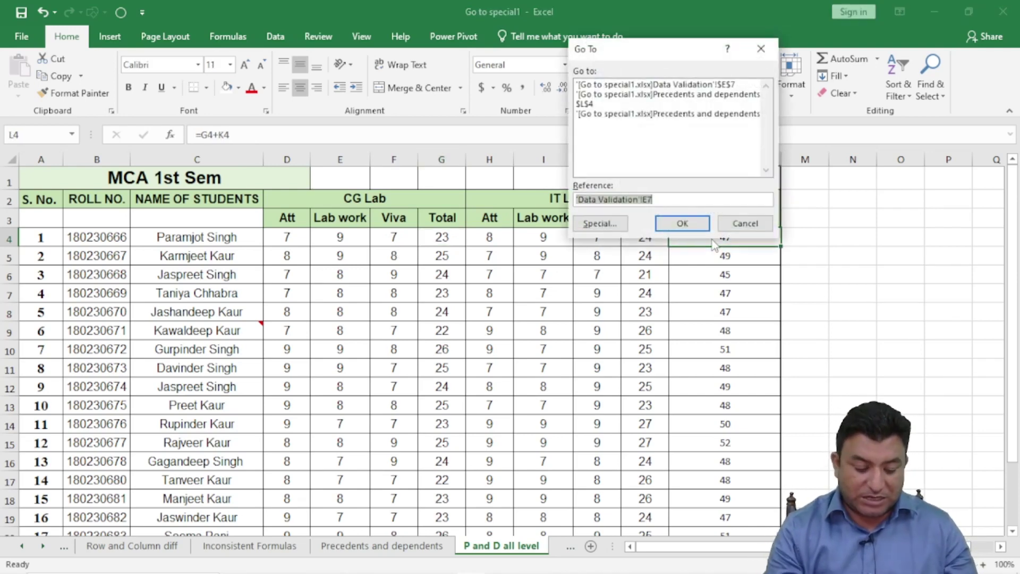
{"action": "key", "text": "alt+s"}
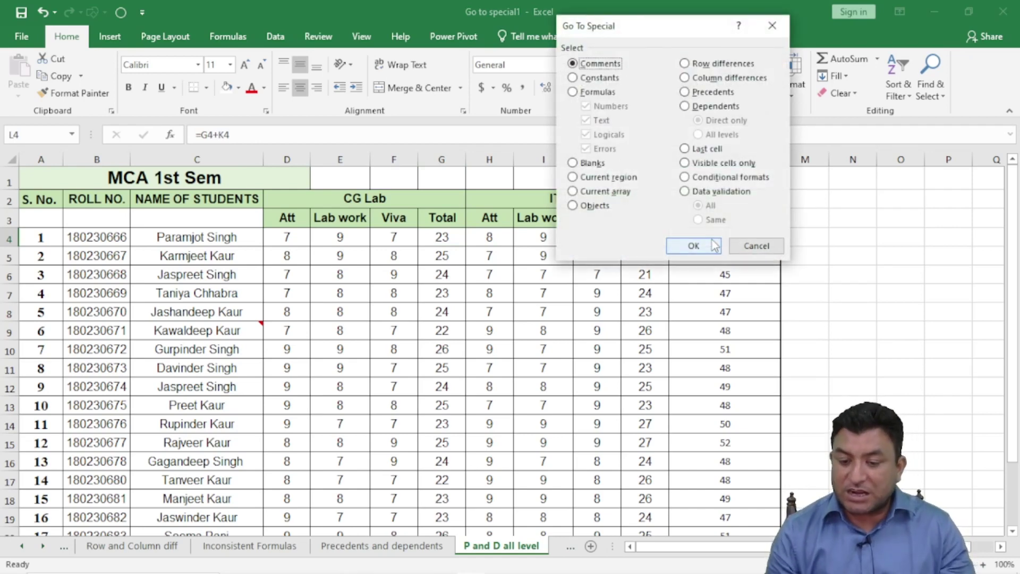
{"action": "left_click", "coordinate": [688, 93]}
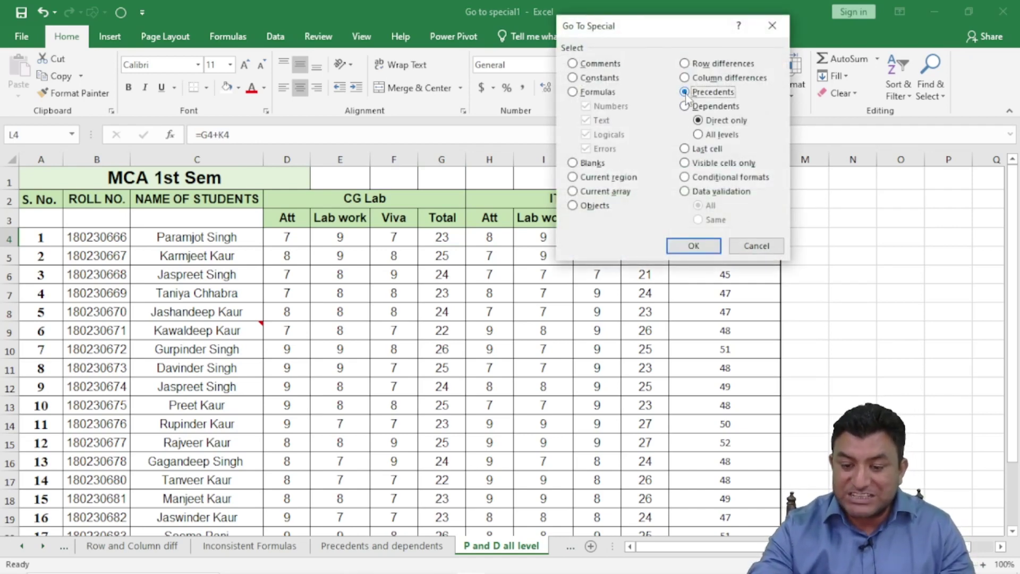
{"action": "left_click", "coordinate": [699, 135]}
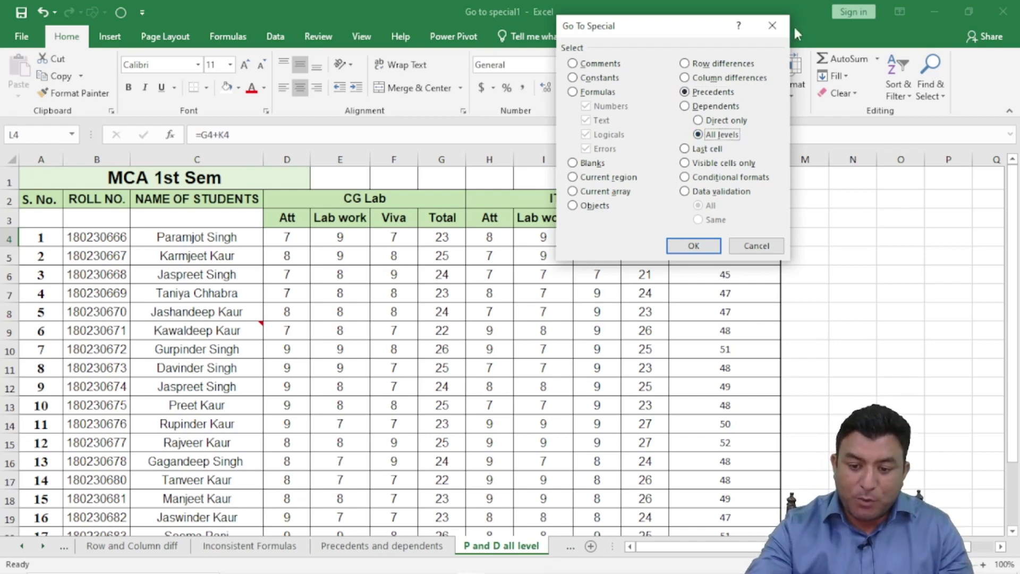
{"action": "left_click", "coordinate": [697, 246]}
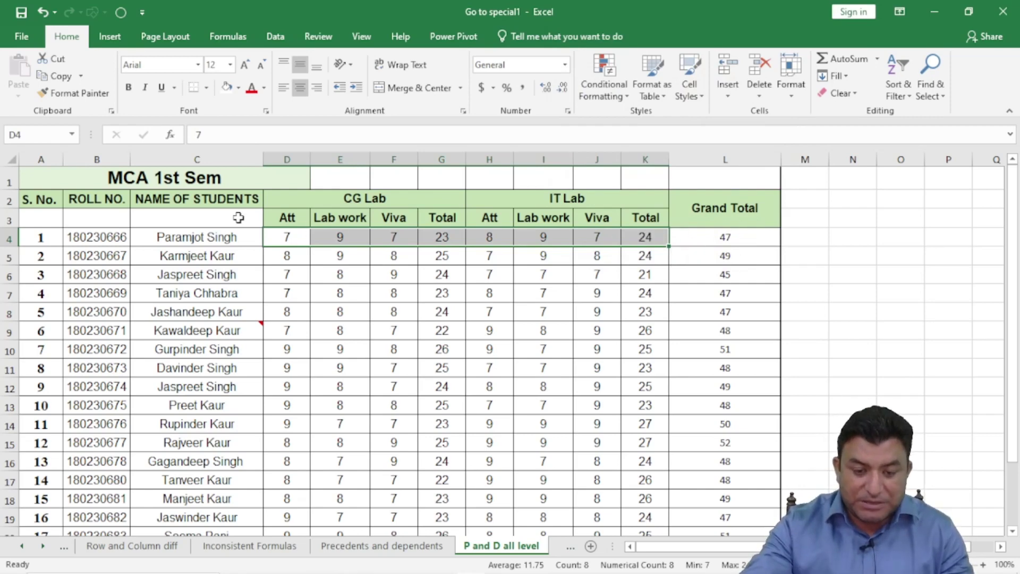
{"action": "left_click", "coordinate": [721, 237]}
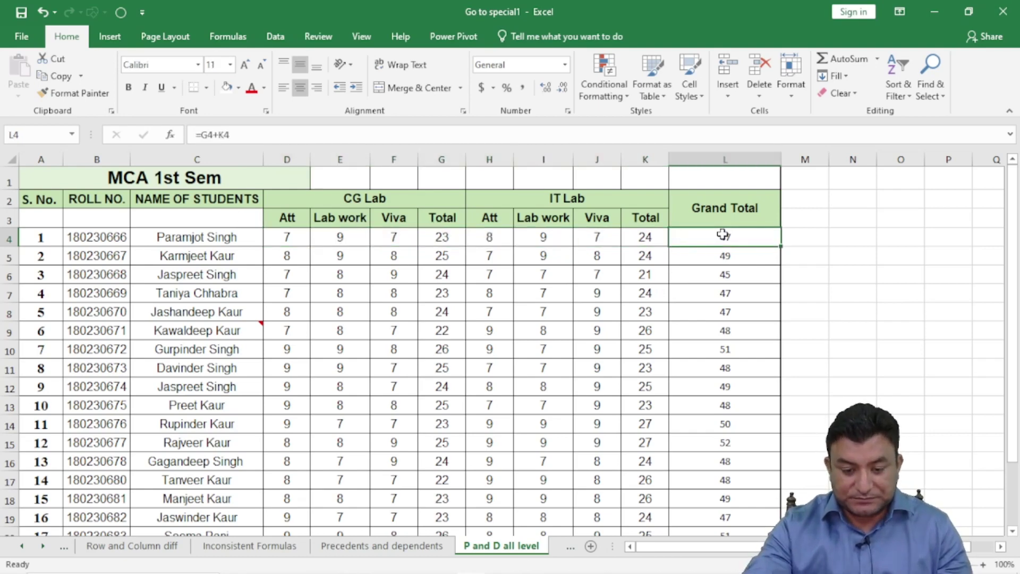
From the Viva mark in F4, select its direct dependent, CG Lab Total G4
{"action": "left_click", "coordinate": [392, 237]}
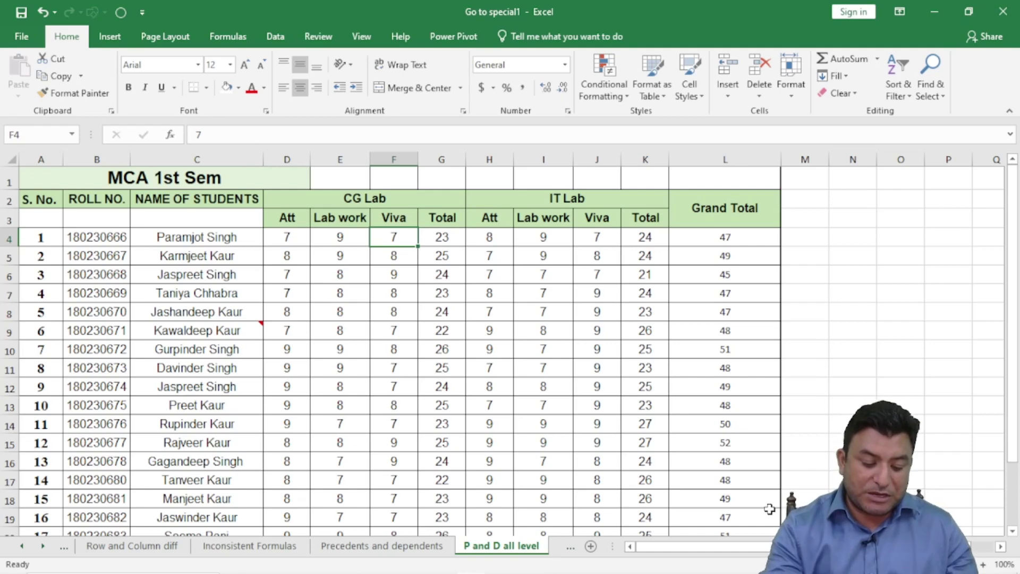
{"action": "key", "text": "ctrl+g"}
{"action": "key", "text": "alt+s"}
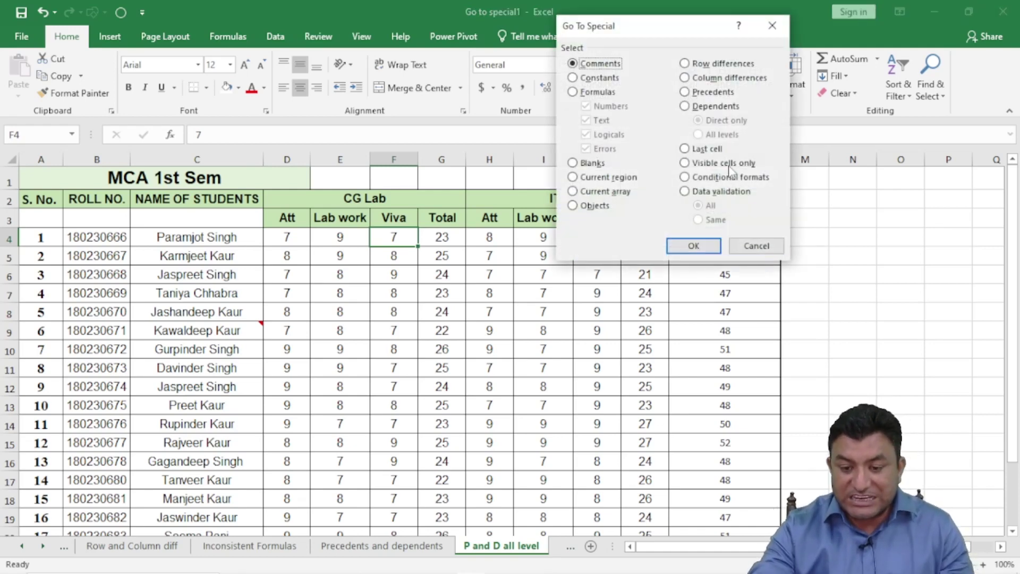
{"action": "left_click", "coordinate": [684, 106]}
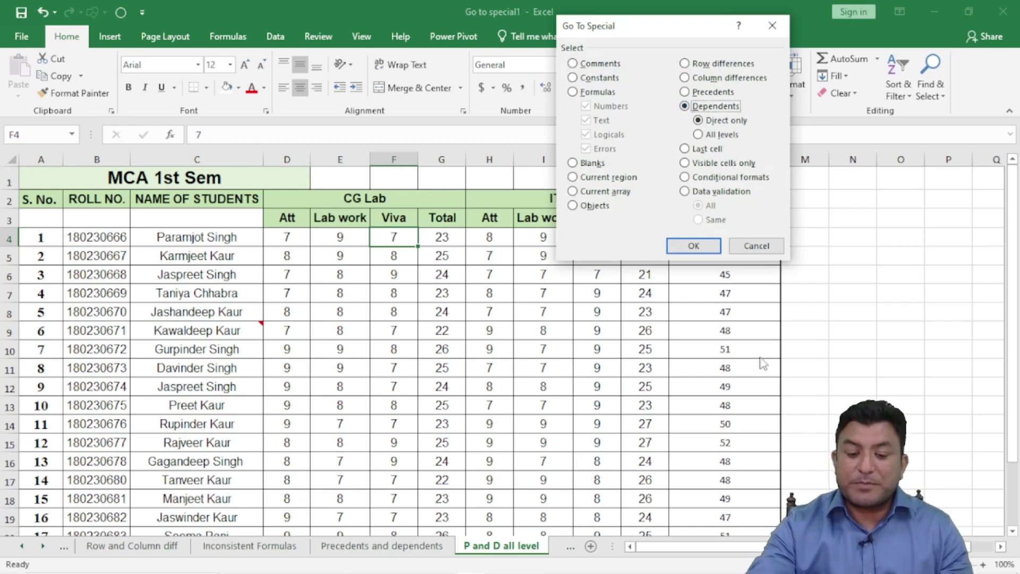
{"action": "left_click", "coordinate": [694, 246]}
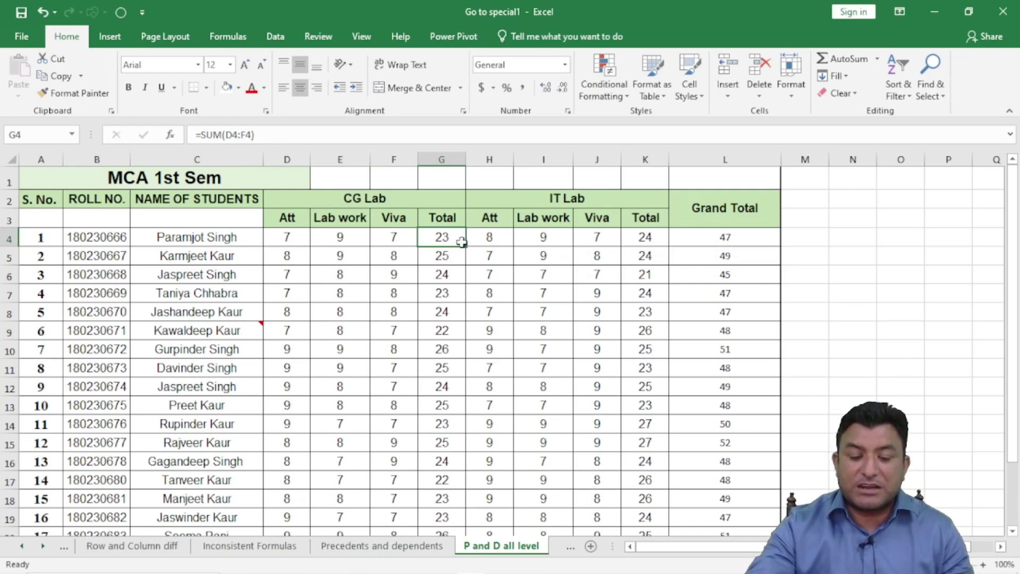
Review F4 and G4's SUM formula, then select the Lab work mark in E4
{"action": "left_click", "coordinate": [394, 236]}
{"action": "left_click", "coordinate": [444, 239]}
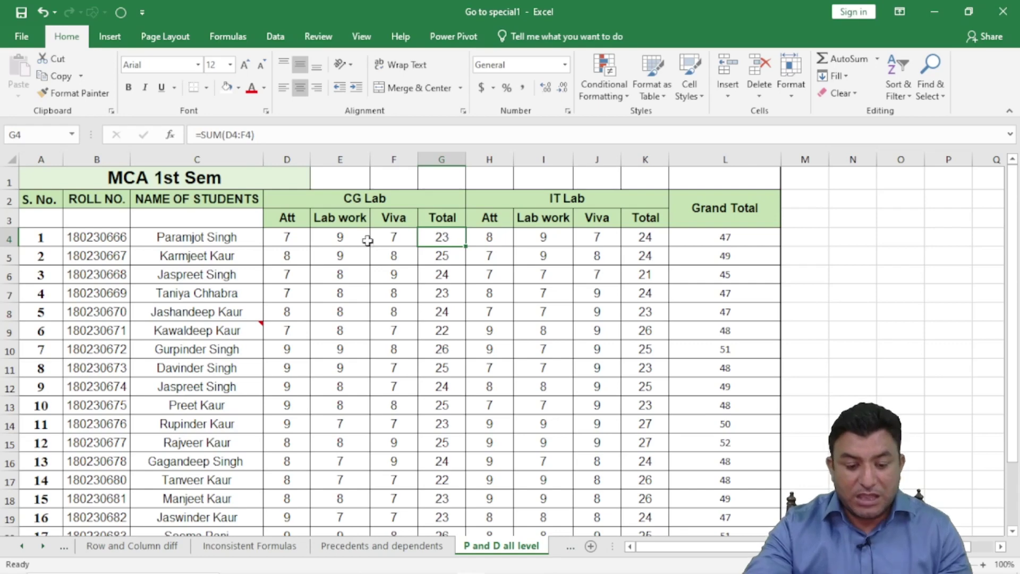
{"action": "left_click", "coordinate": [350, 239]}
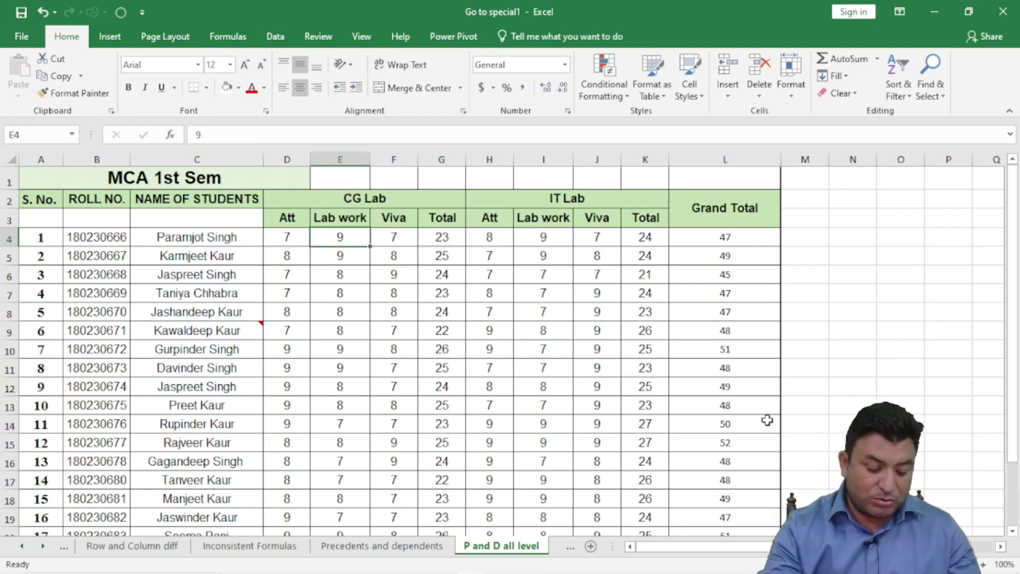
Select E4's dependents at all levels, G4 and L4, then deselect onto an empty cell
{"action": "key", "text": "ctrl+g"}
{"action": "key", "text": "alt+s"}
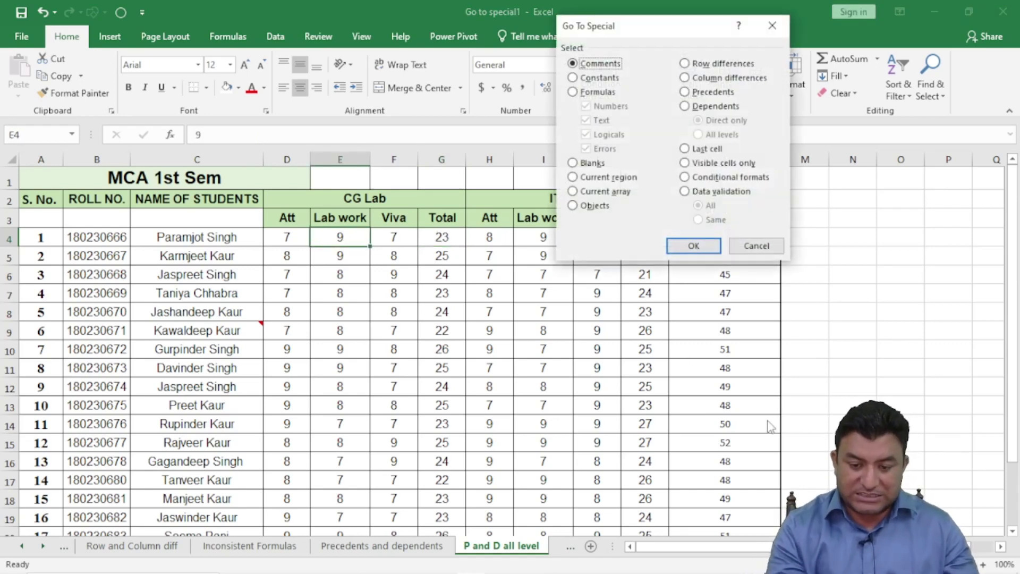
{"action": "left_click", "coordinate": [685, 107]}
{"action": "left_click", "coordinate": [698, 134]}
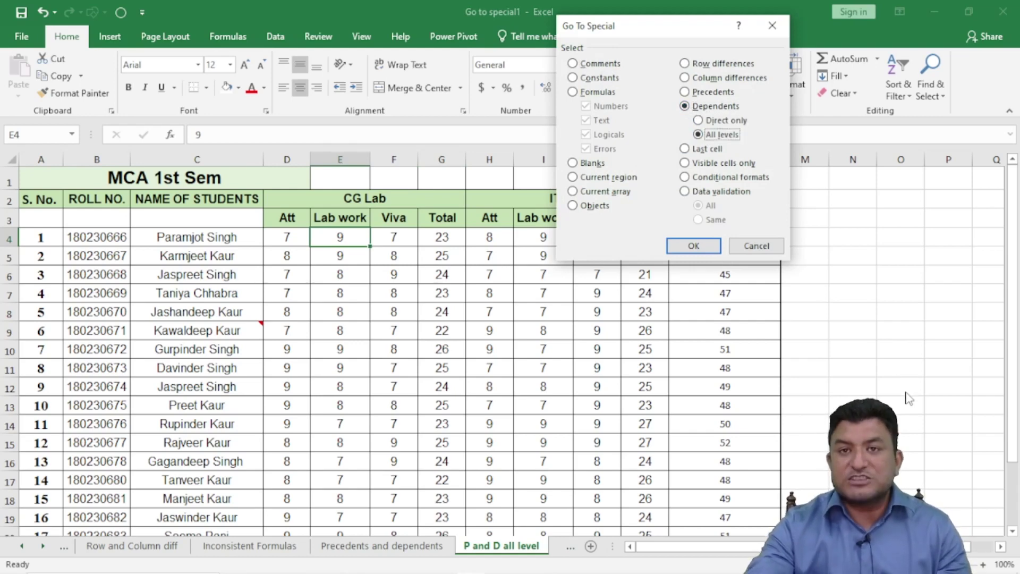
{"action": "left_click", "coordinate": [701, 246]}
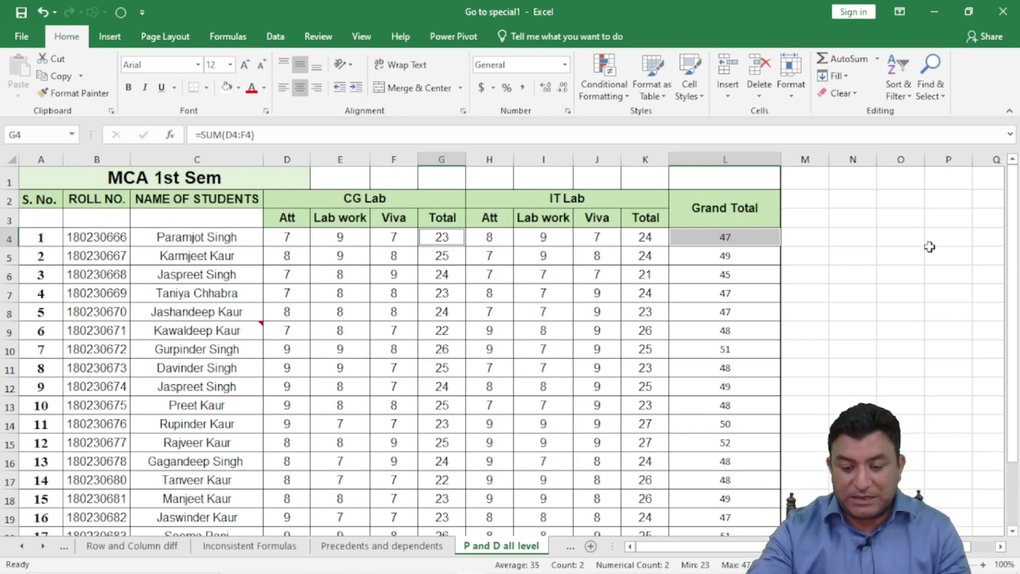
{"action": "left_click", "coordinate": [852, 276]}
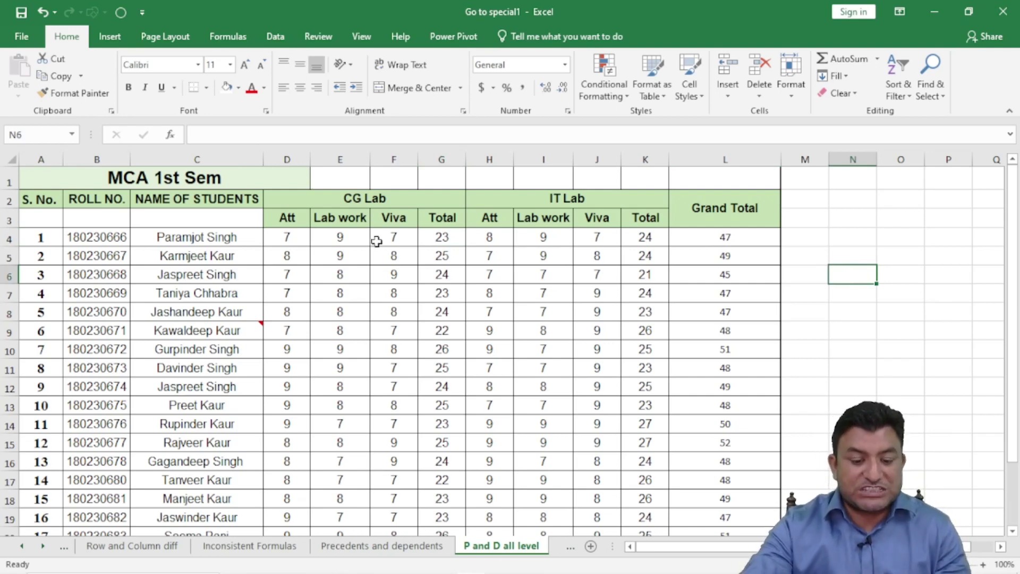
Trace L4's precedent arrows through two levels, then clear them
{"action": "left_click", "coordinate": [713, 242]}
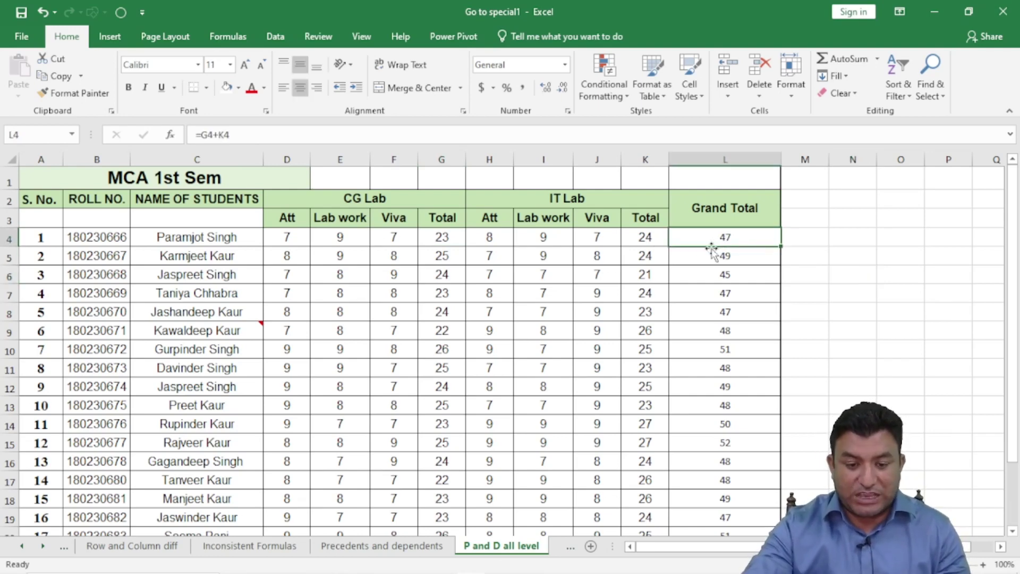
{"action": "left_click", "coordinate": [220, 40]}
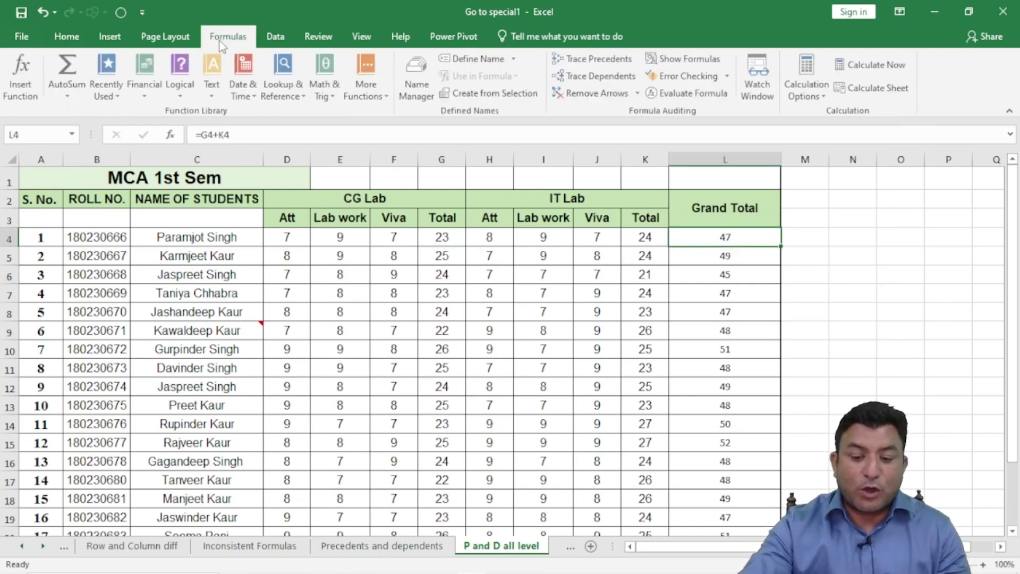
{"action": "left_click", "coordinate": [604, 64]}
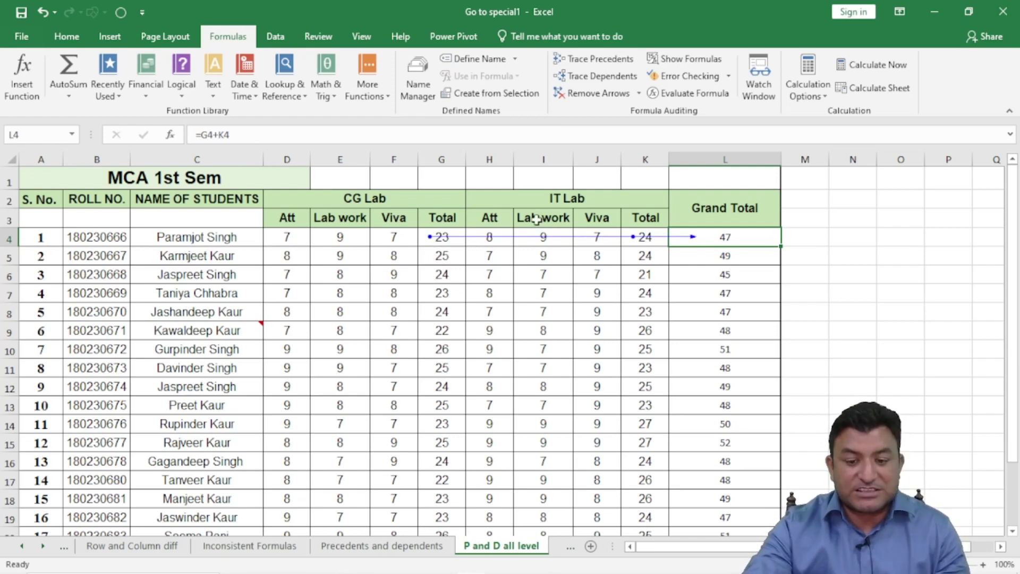
{"action": "left_click", "coordinate": [599, 63]}
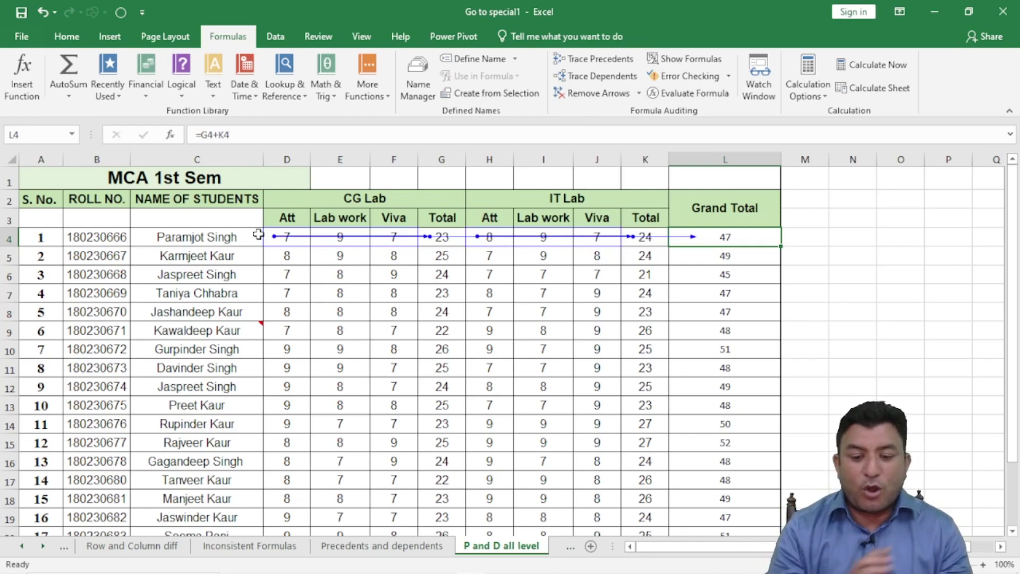
{"action": "left_click", "coordinate": [607, 97]}
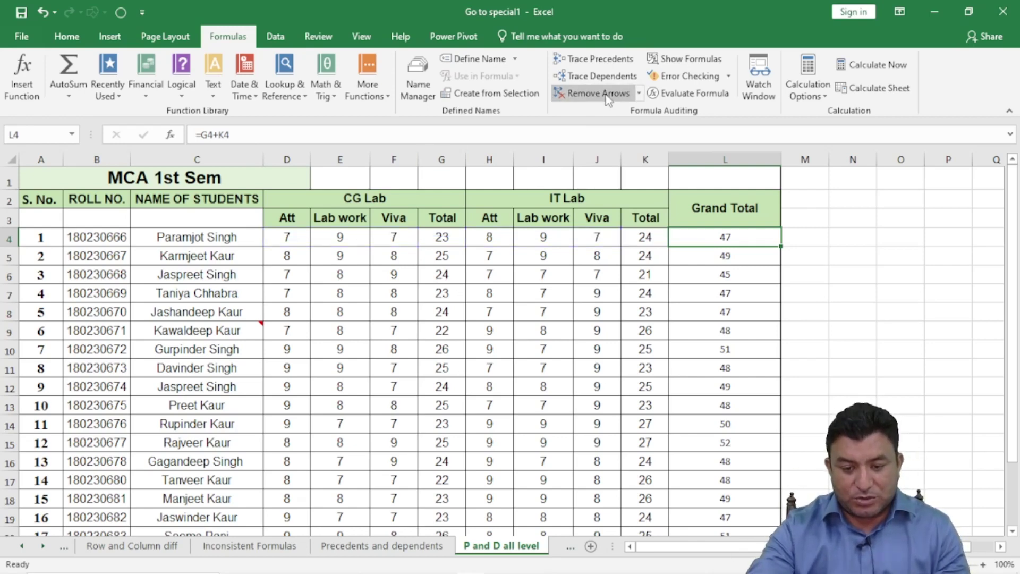
Trace the Viva mark F4's dependents through G4 to L4, then clear the arrows
{"action": "left_click", "coordinate": [395, 236]}
{"action": "left_click", "coordinate": [598, 79]}
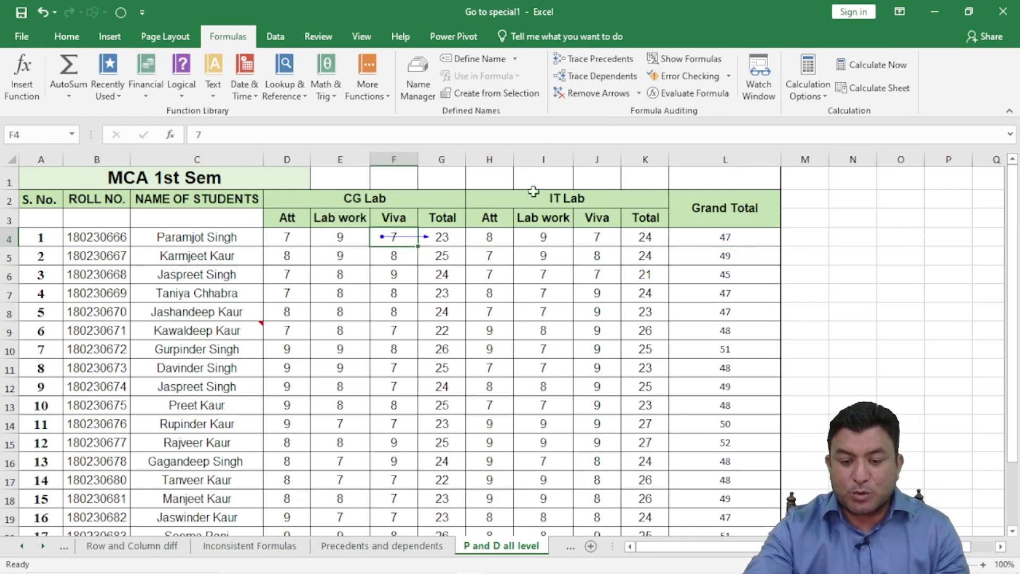
{"action": "left_click", "coordinate": [599, 76]}
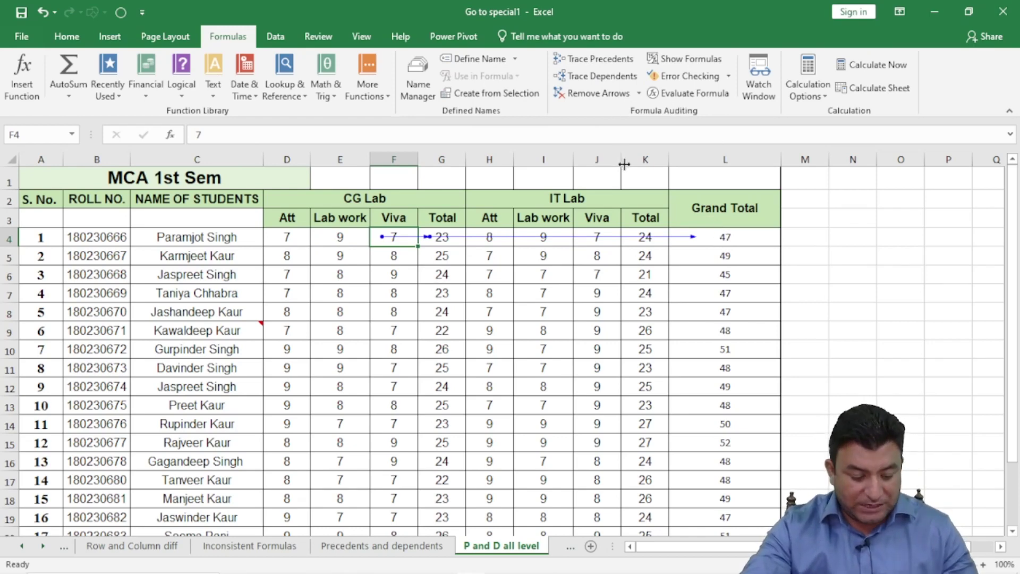
{"action": "left_click", "coordinate": [597, 95]}
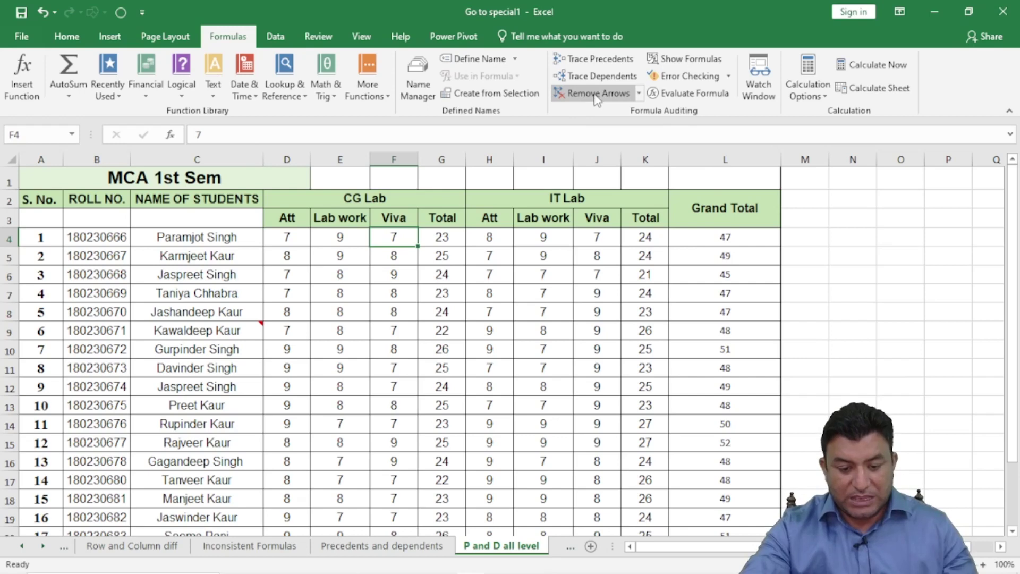
{"action": "left_click", "coordinate": [865, 353]}
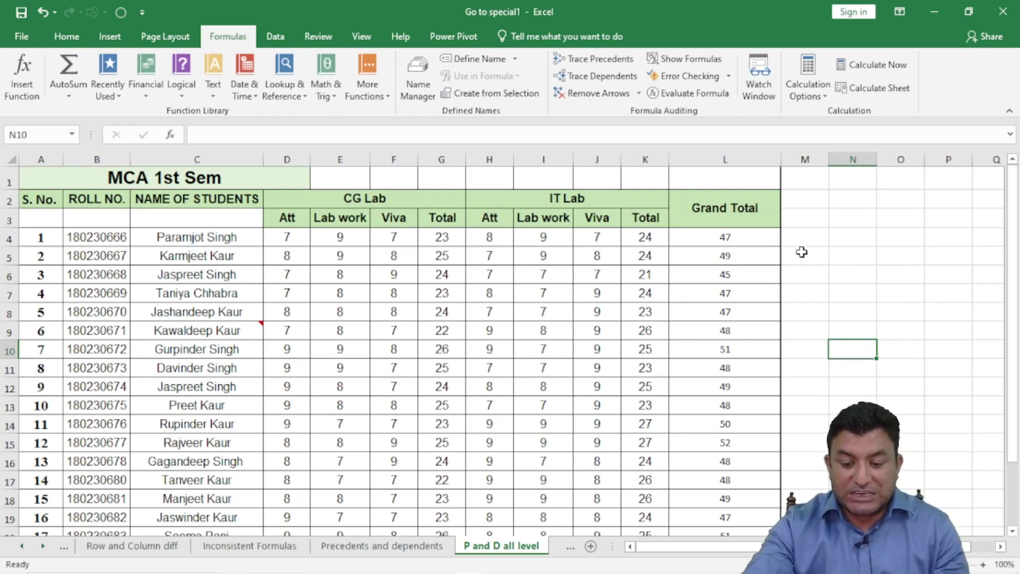
Check L4's =G4+K4 formula and move to empty cell N4
{"action": "left_click", "coordinate": [697, 239]}
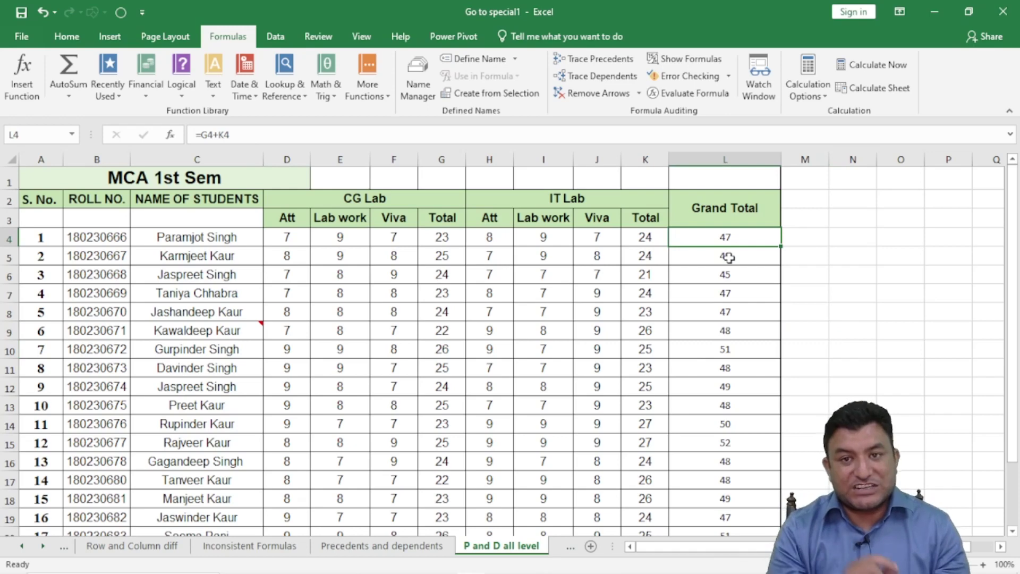
{"action": "left_click", "coordinate": [810, 235]}
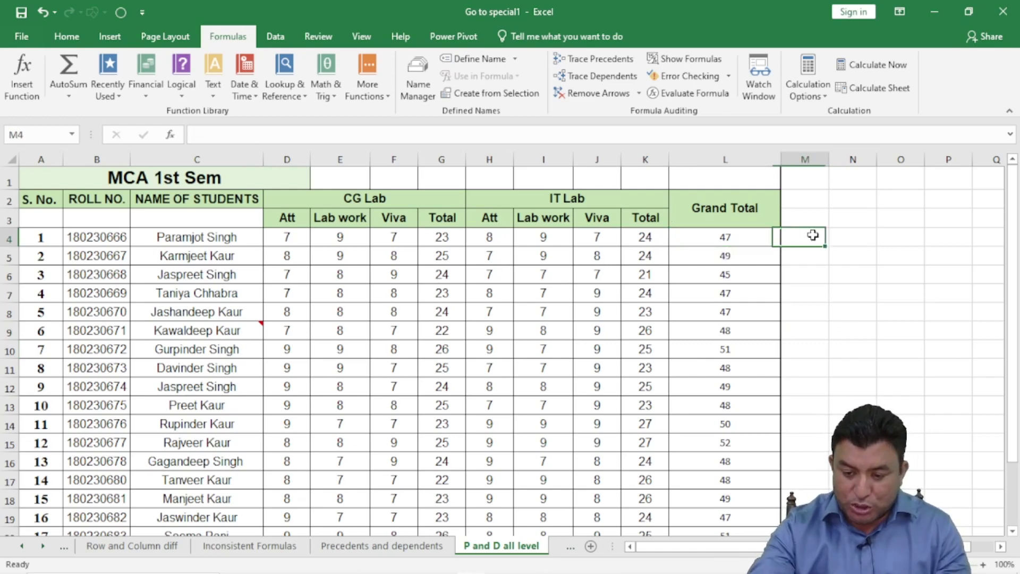
{"action": "left_click", "coordinate": [854, 239]}
Note [ in N4 and select K4's direct precedents with Ctrl+[
{"action": "key", "text": "ctrl+bracketleft"}
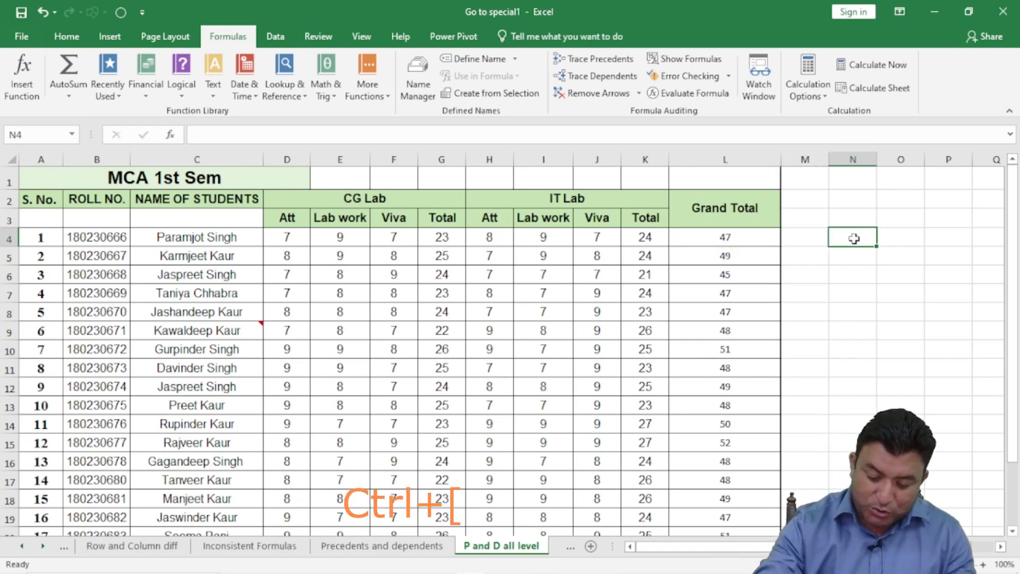
{"action": "type", "text": "["}
{"action": "left_click", "coordinate": [923, 339]}
{"action": "left_click", "coordinate": [843, 240]}
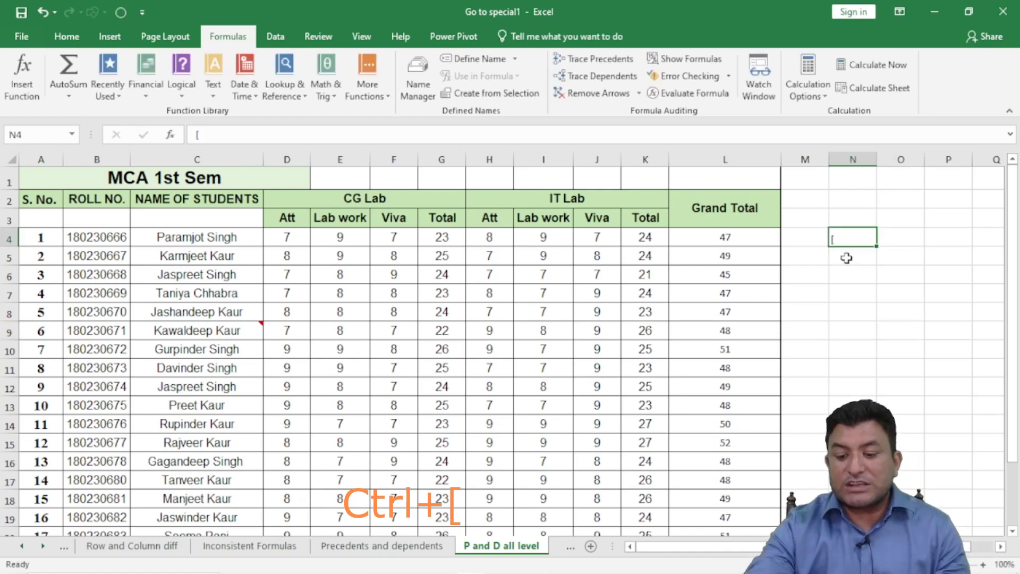
{"action": "left_click", "coordinate": [644, 236]}
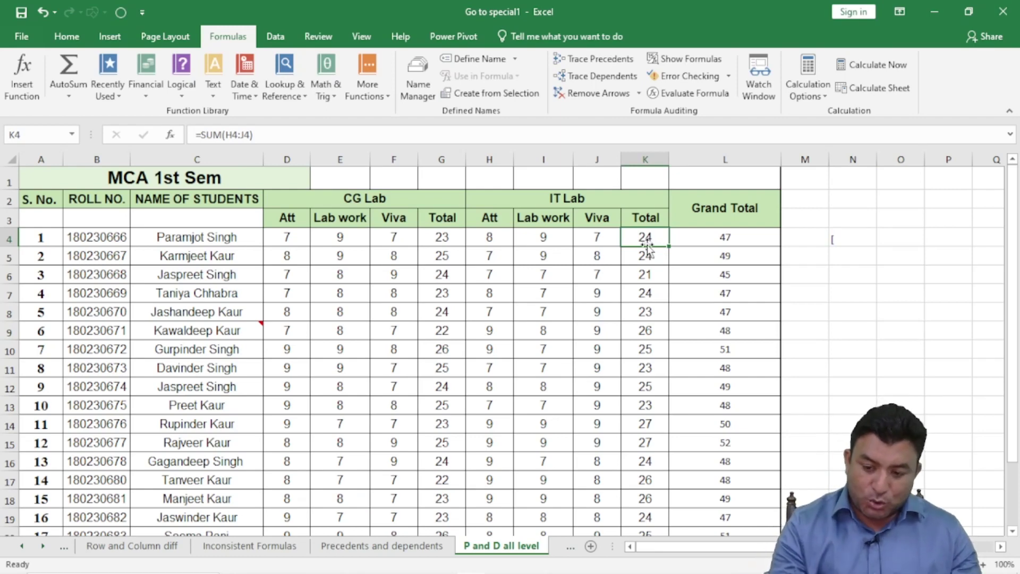
{"action": "key", "text": "ctrl+bracketleft"}
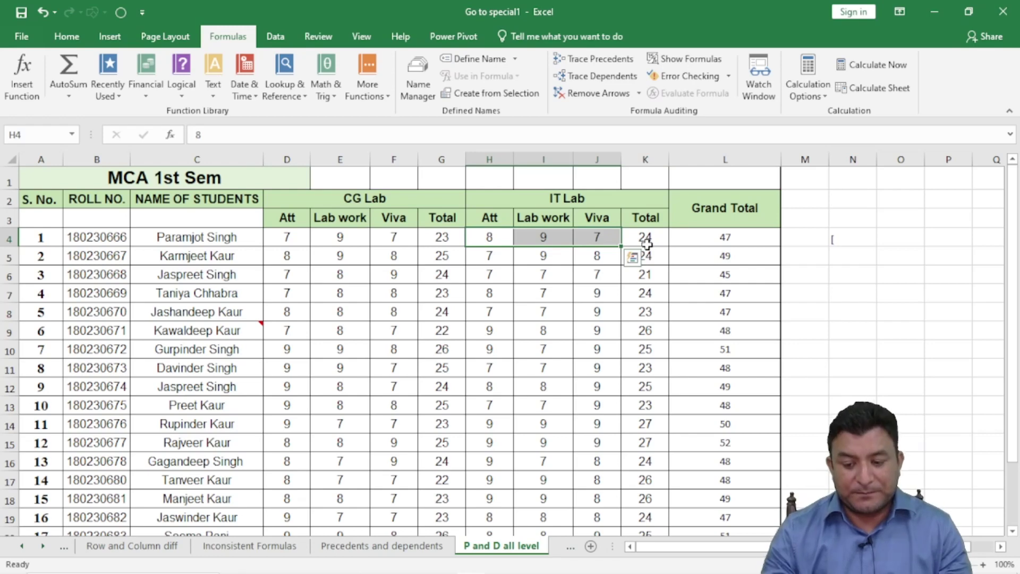
{"action": "left_click", "coordinate": [838, 258]}
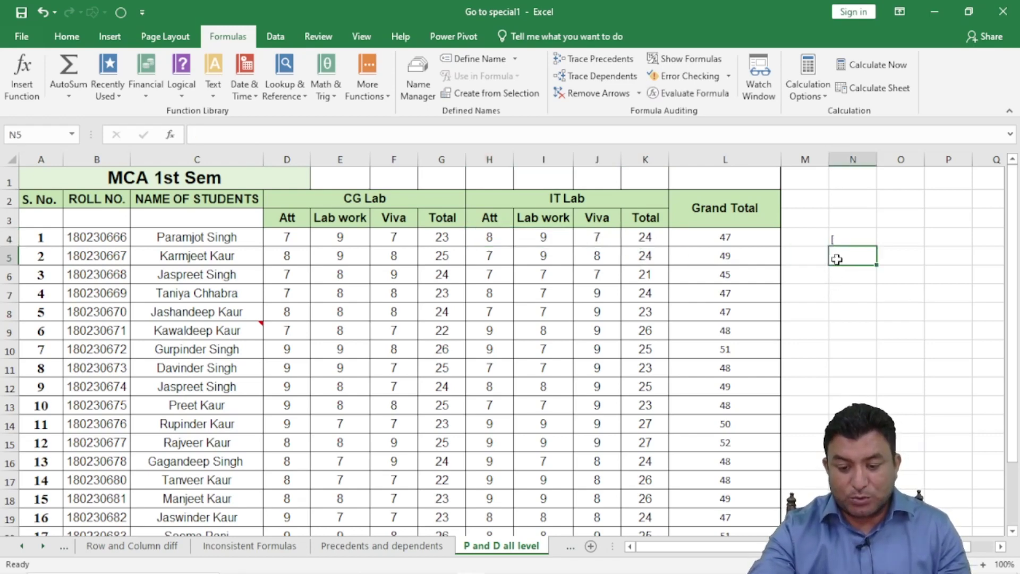
Note { in N5 and select all of L4's precedents with Ctrl+Shift+{
{"action": "left_click", "coordinate": [711, 239]}
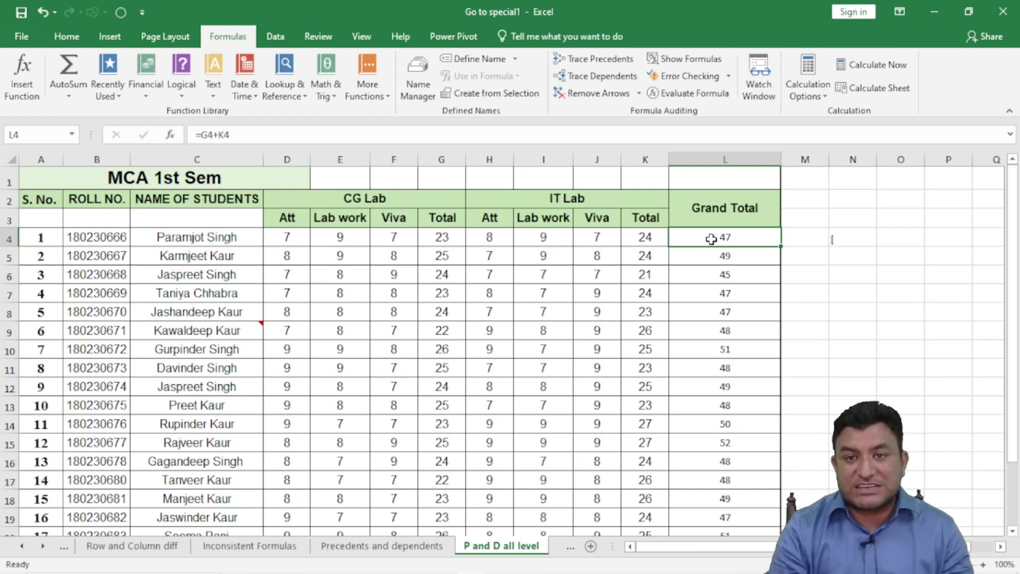
{"action": "left_click", "coordinate": [837, 240]}
{"action": "left_click", "coordinate": [840, 259]}
{"action": "type", "text": "{"}
{"action": "left_click", "coordinate": [839, 295]}
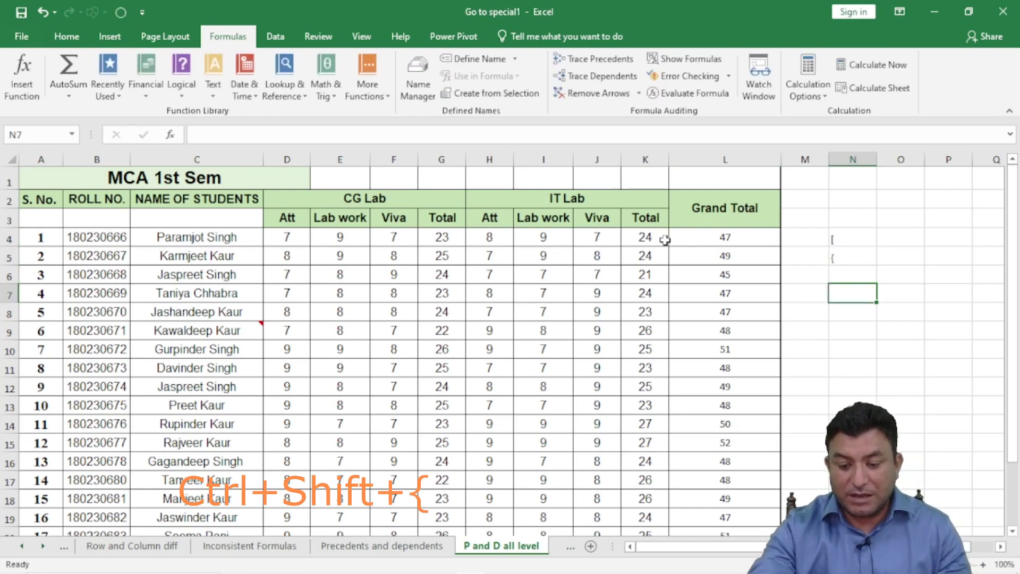
{"action": "left_click", "coordinate": [687, 238]}
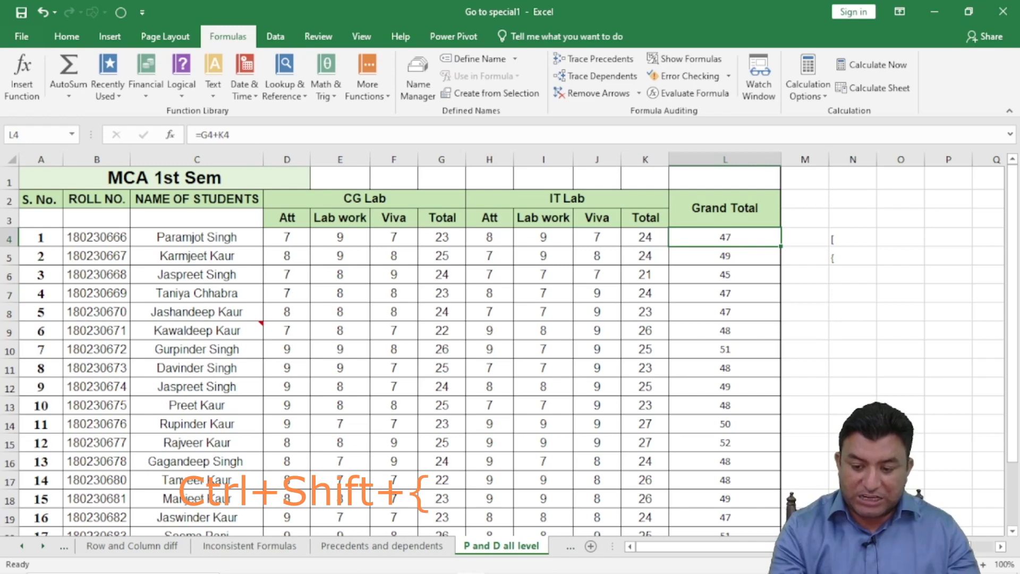
{"action": "key", "text": "ctrl+shift+braceleft"}
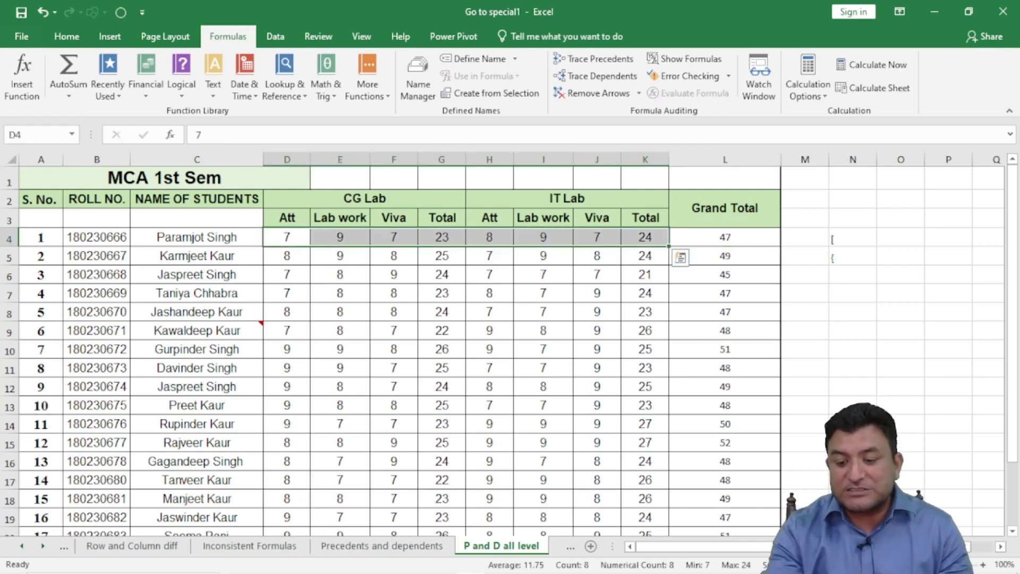
{"action": "left_click", "coordinate": [857, 279]}
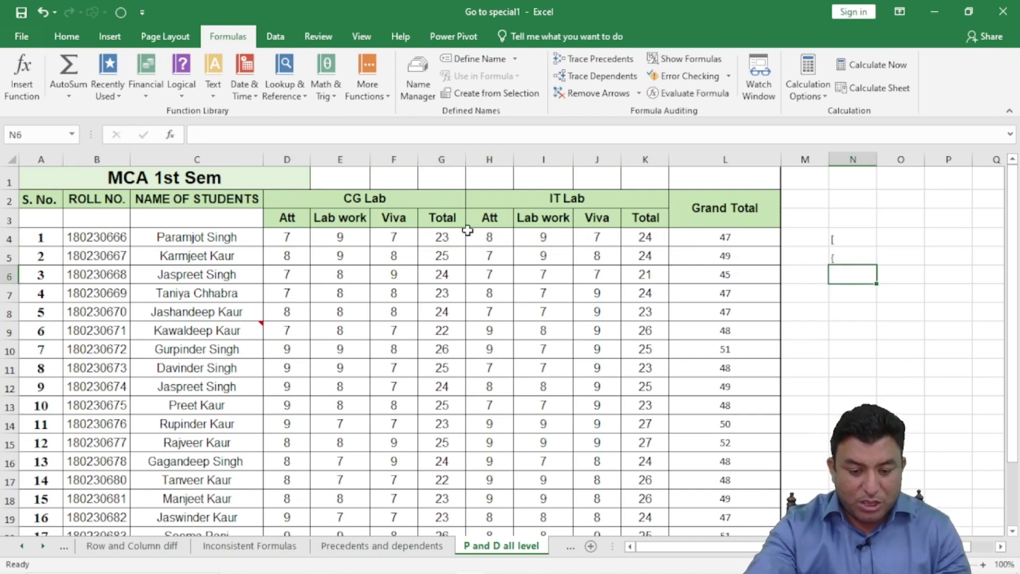
Type ] into N6 and reselect the CG Lab total in G4
{"action": "left_click", "coordinate": [444, 235]}
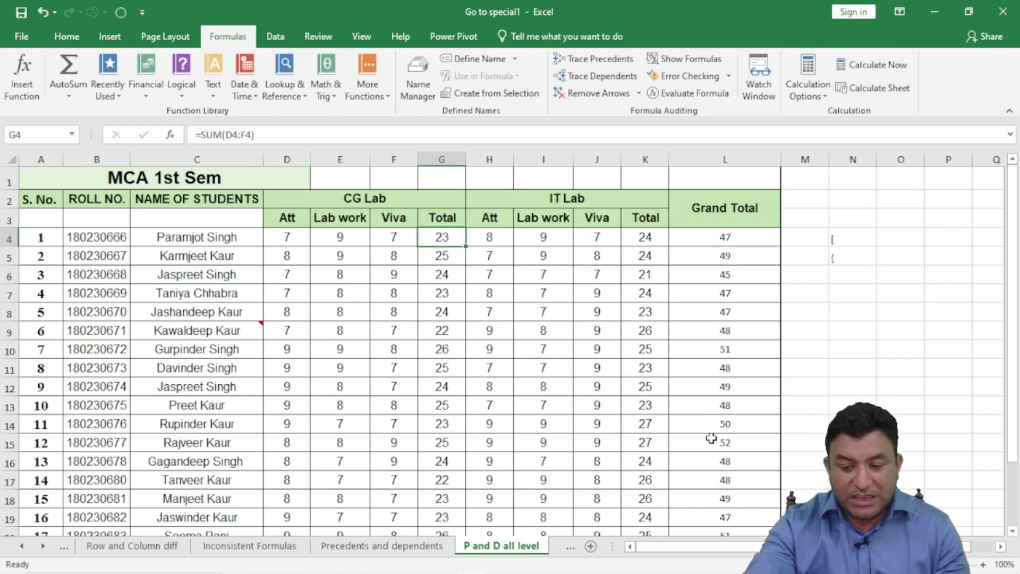
{"action": "left_click", "coordinate": [853, 275]}
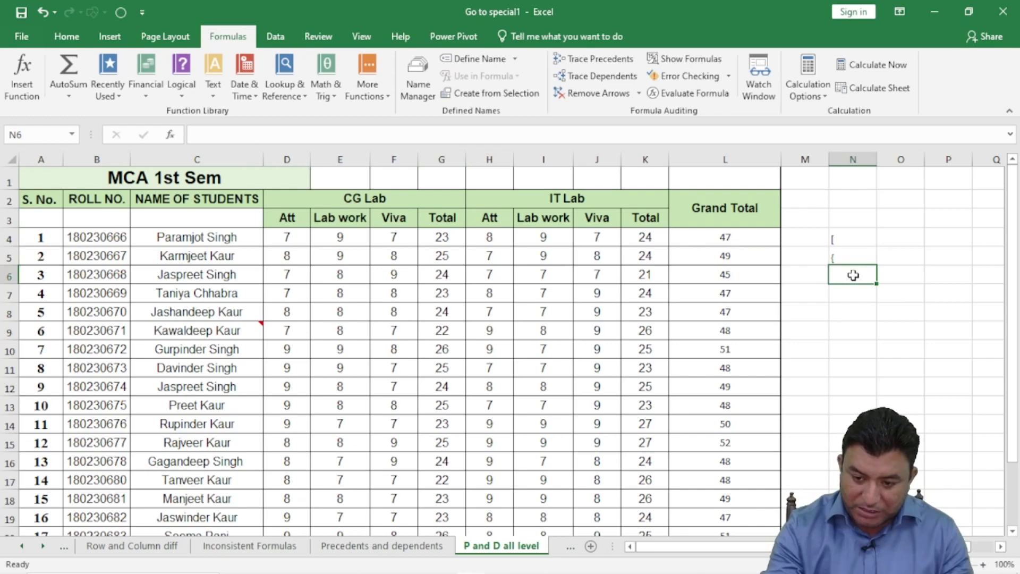
{"action": "type", "text": "]"}
{"action": "key", "text": "ctrl+Return"}
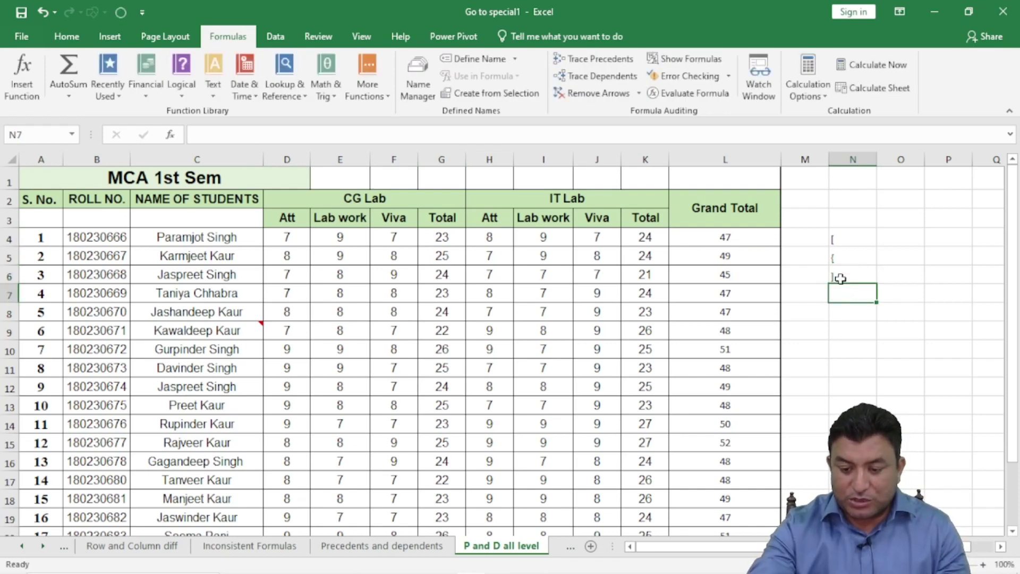
{"action": "left_click", "coordinate": [451, 241]}
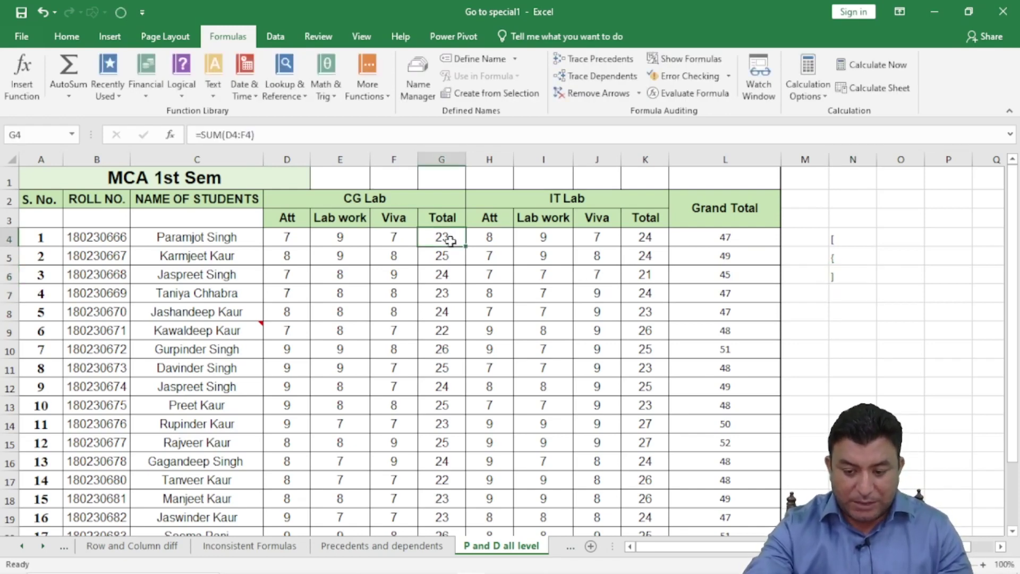
Jump to G4's direct dependent with Ctrl+] and note } in N7
{"action": "key", "text": "ctrl+bracketright"}
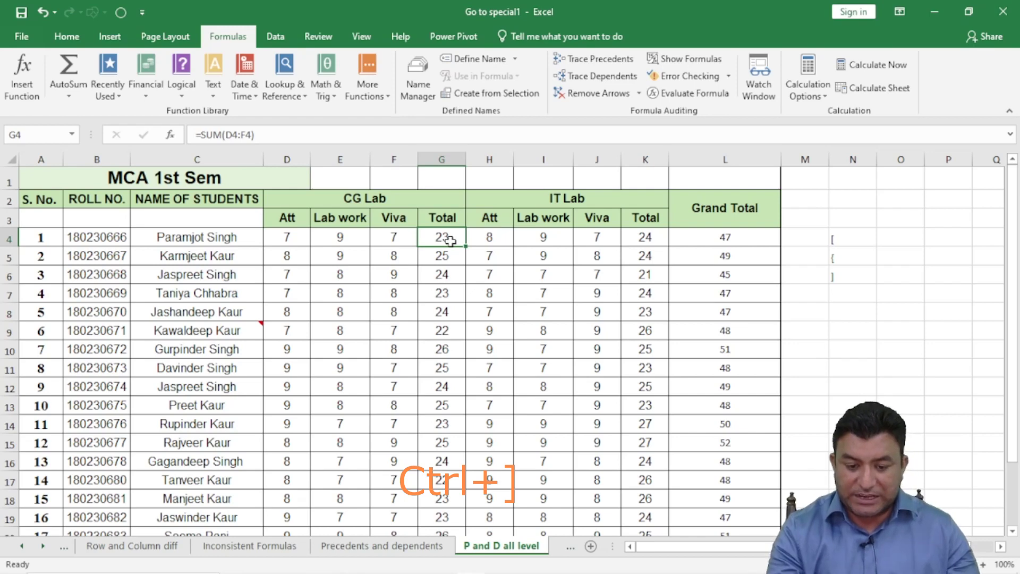
{"action": "key", "text": "ctrl+bracketright"}
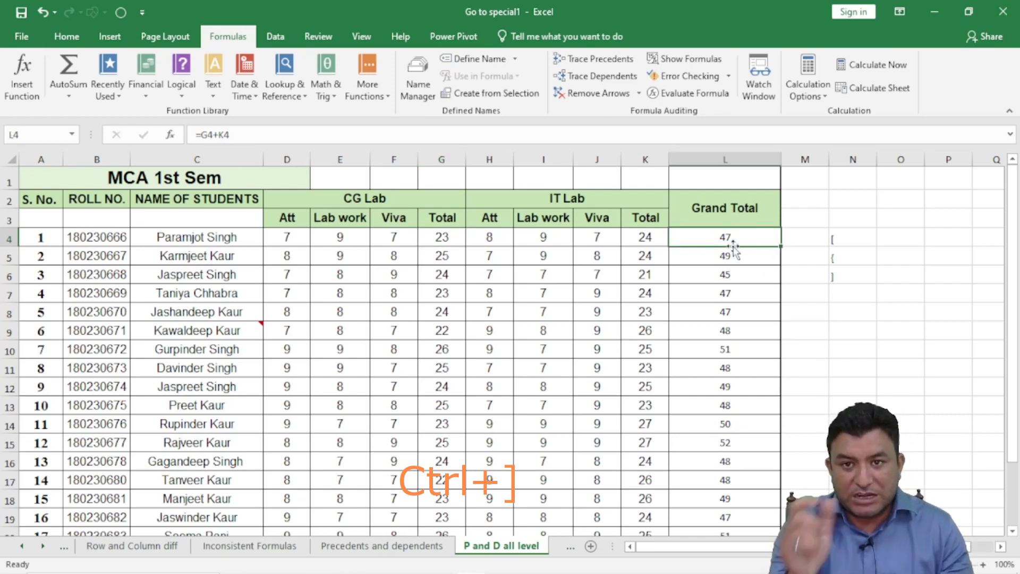
{"action": "left_click", "coordinate": [844, 296]}
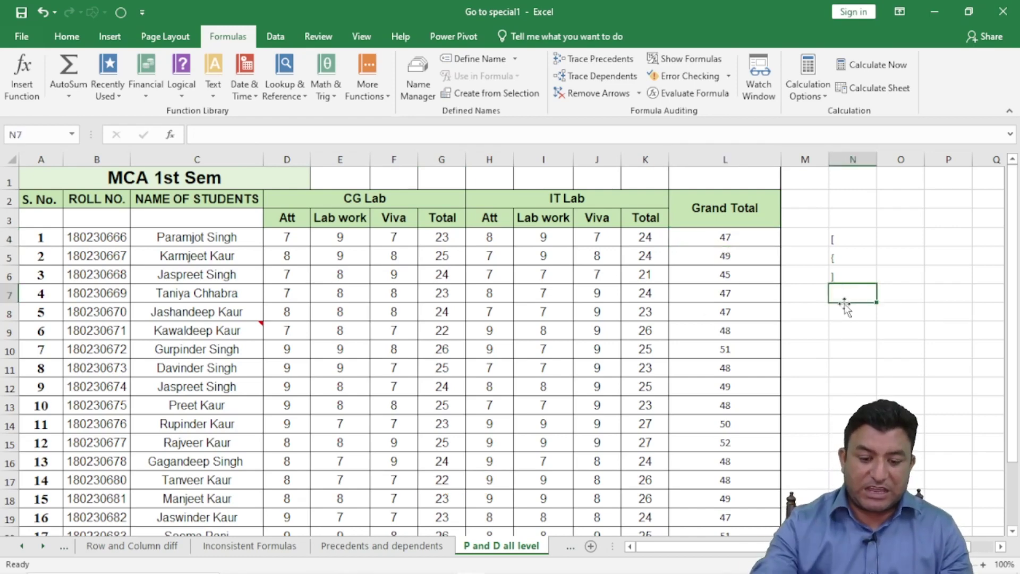
{"action": "left_click", "coordinate": [444, 237]}
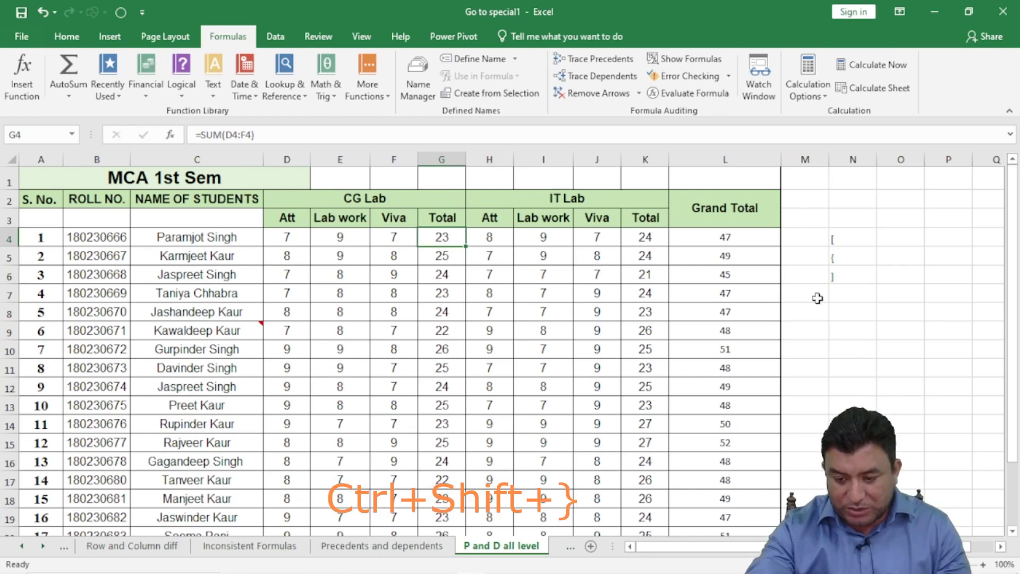
{"action": "left_click", "coordinate": [836, 292]}
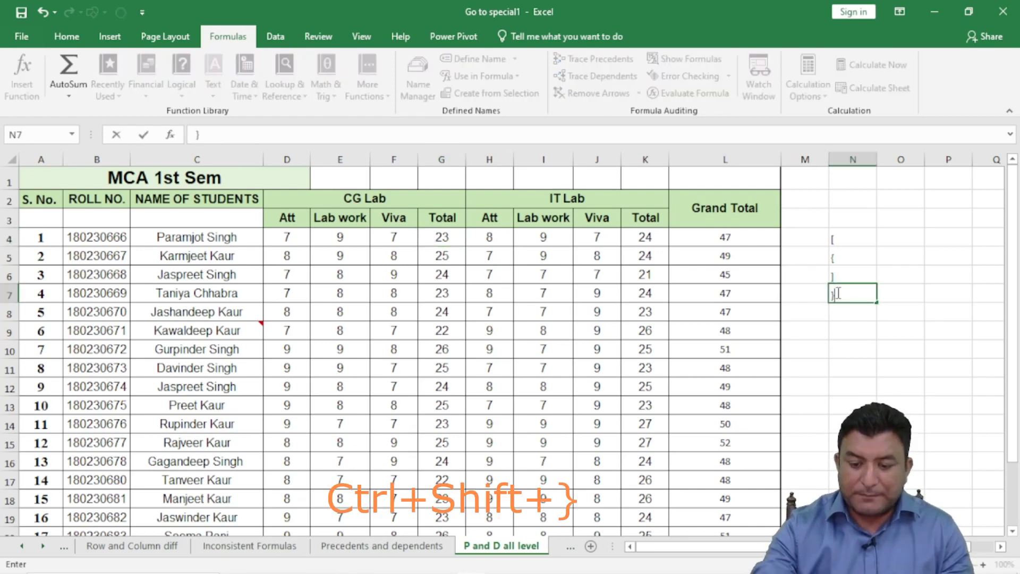
{"action": "type", "text": "}"}
{"action": "key", "text": "Return"}
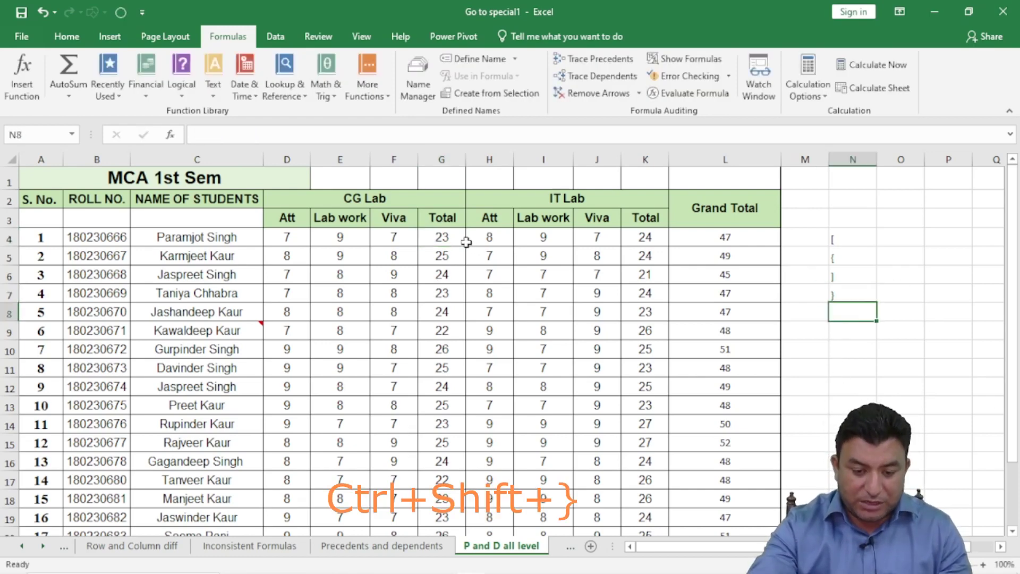
Select all dependents of E4 with Ctrl+Shift+}, then deselect and return to Home
{"action": "left_click", "coordinate": [341, 237]}
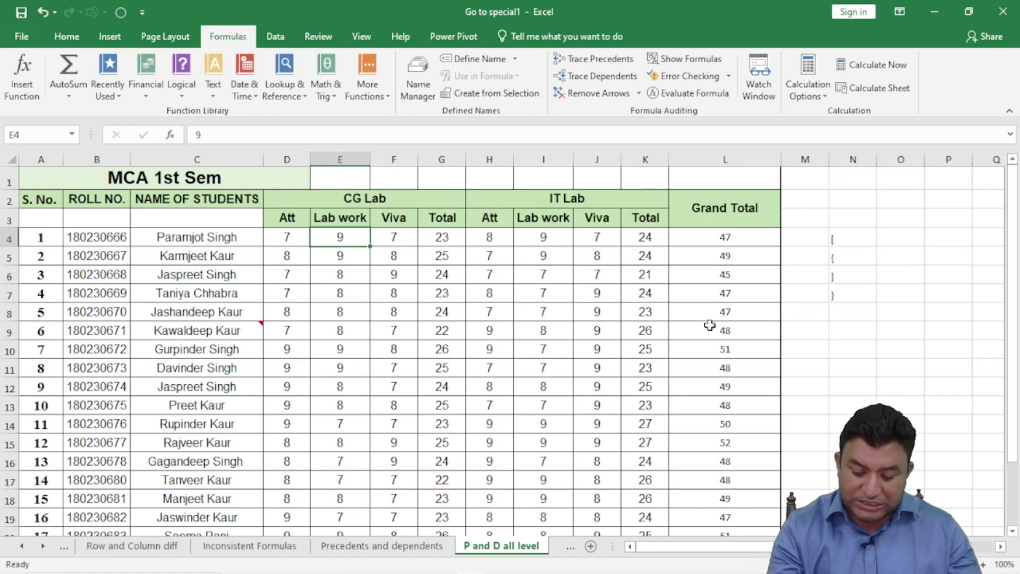
{"action": "key", "text": "ctrl+shift+braceright"}
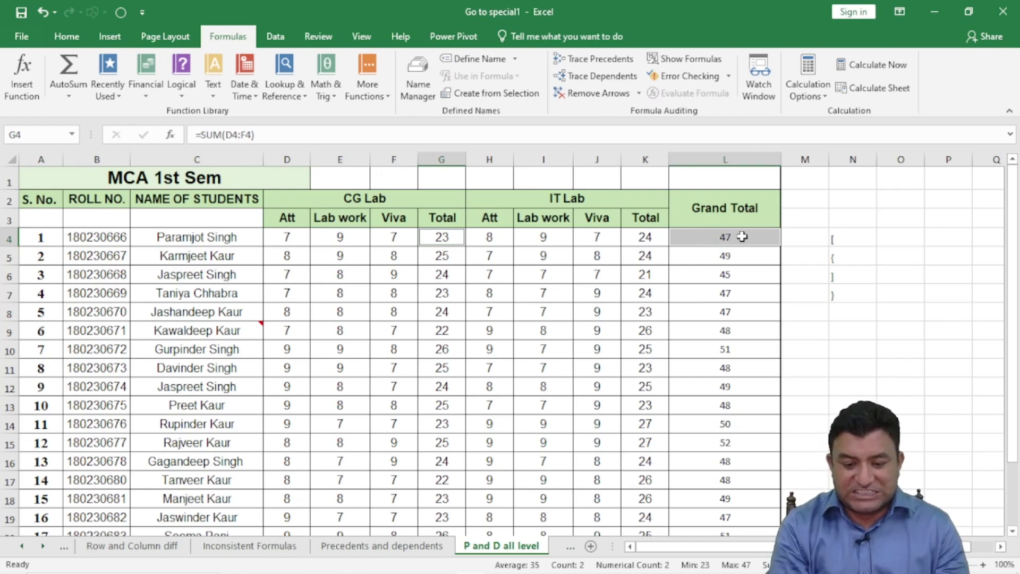
{"action": "left_click", "coordinate": [854, 328]}
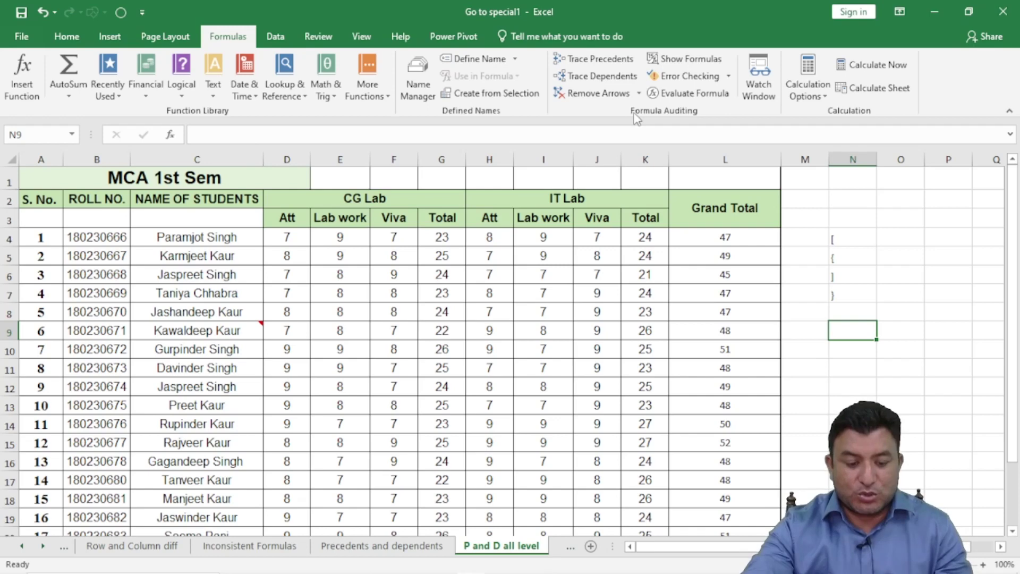
{"action": "left_click", "coordinate": [66, 36]}
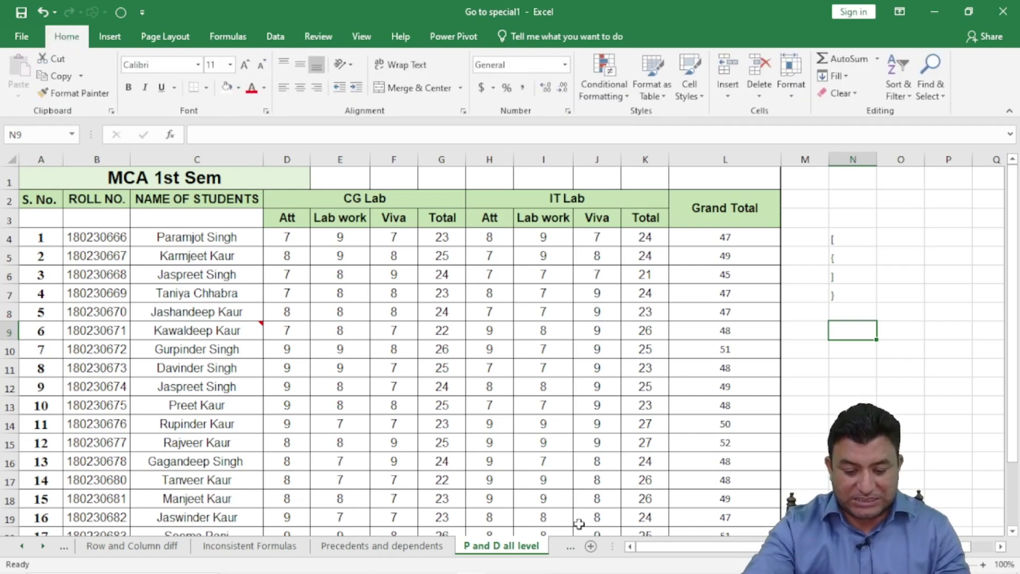
Copy the filtered table A1:H21 and paste it at A1 on the Paste Visble Cells sheet
{"action": "left_click", "coordinate": [570, 546]}
{"action": "left_click", "coordinate": [449, 460]}
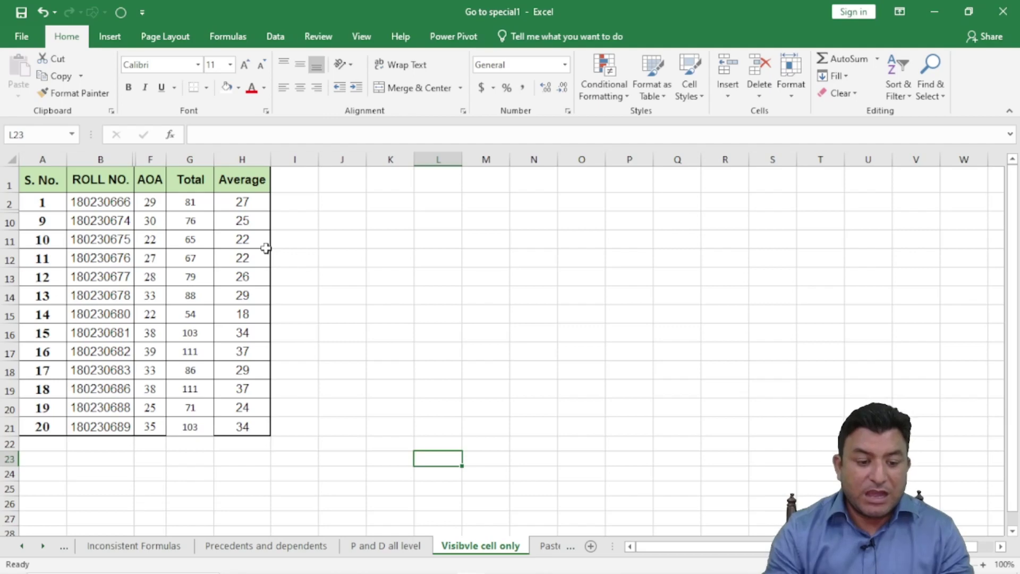
{"action": "left_click_drag", "start_coordinate": [33, 182], "coordinate": [262, 426]}
{"action": "key", "text": "ctrl+c"}
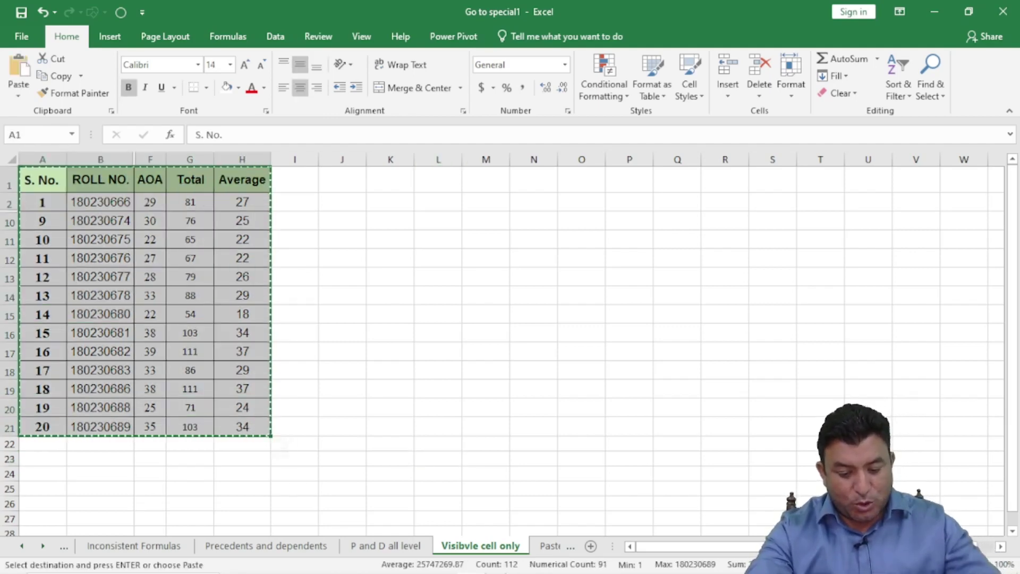
{"action": "left_click", "coordinate": [553, 545]}
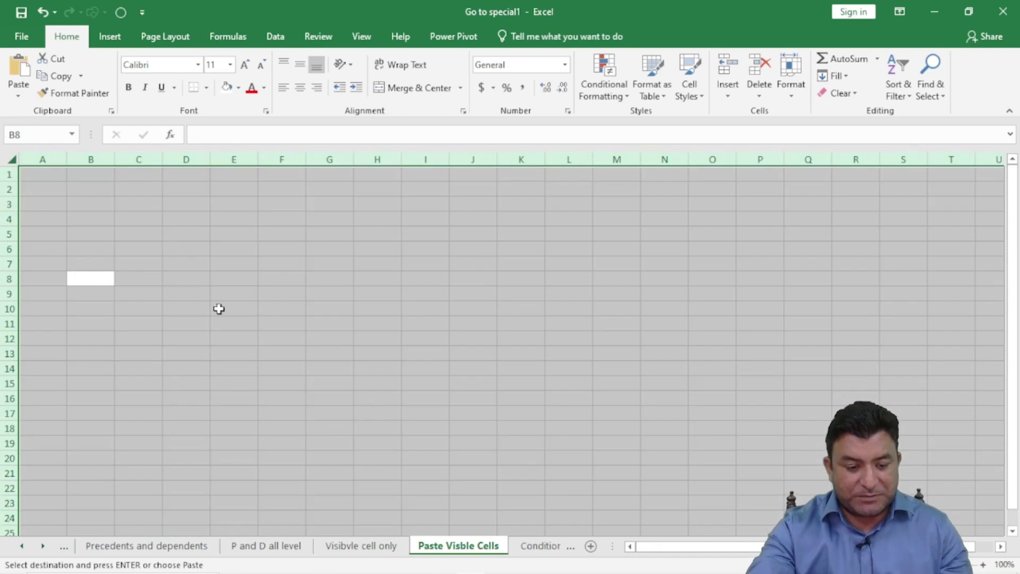
{"action": "left_click", "coordinate": [56, 175]}
{"action": "key", "text": "ctrl+v"}
Autofit columns A to H, then undo the autofit and paste
{"action": "left_click", "coordinate": [564, 328]}
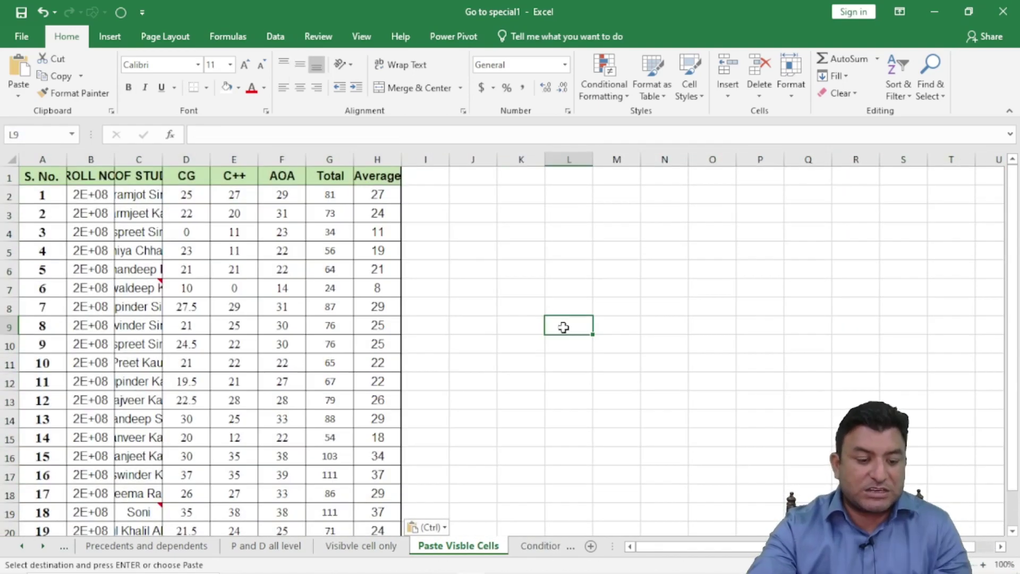
{"action": "left_click_drag", "start_coordinate": [60, 160], "coordinate": [363, 172]}
{"action": "double_click", "coordinate": [354, 159]}
{"action": "left_click", "coordinate": [348, 350]}
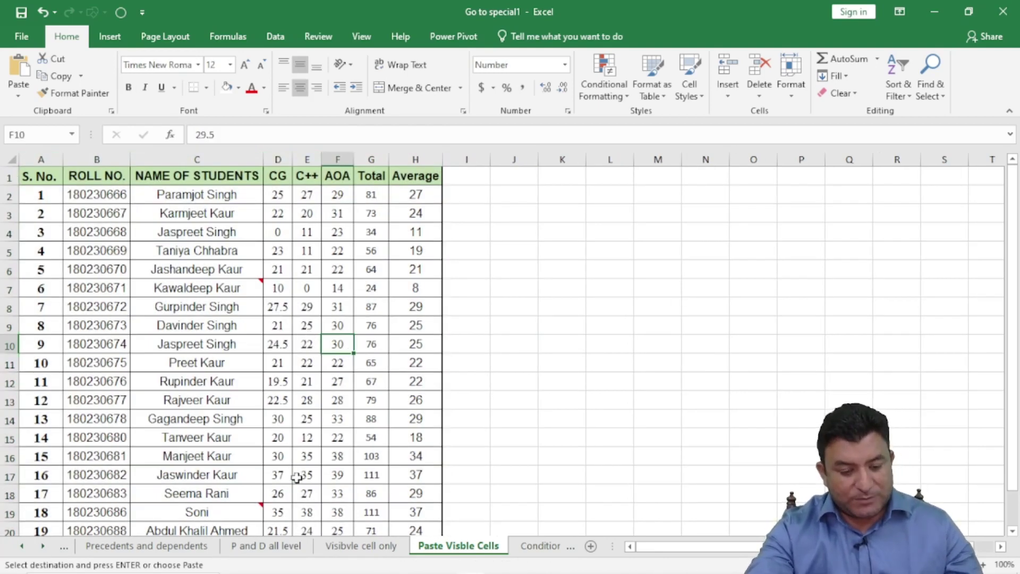
{"action": "key", "text": "ctrl+z"}
{"action": "key", "text": "ctrl+z"}
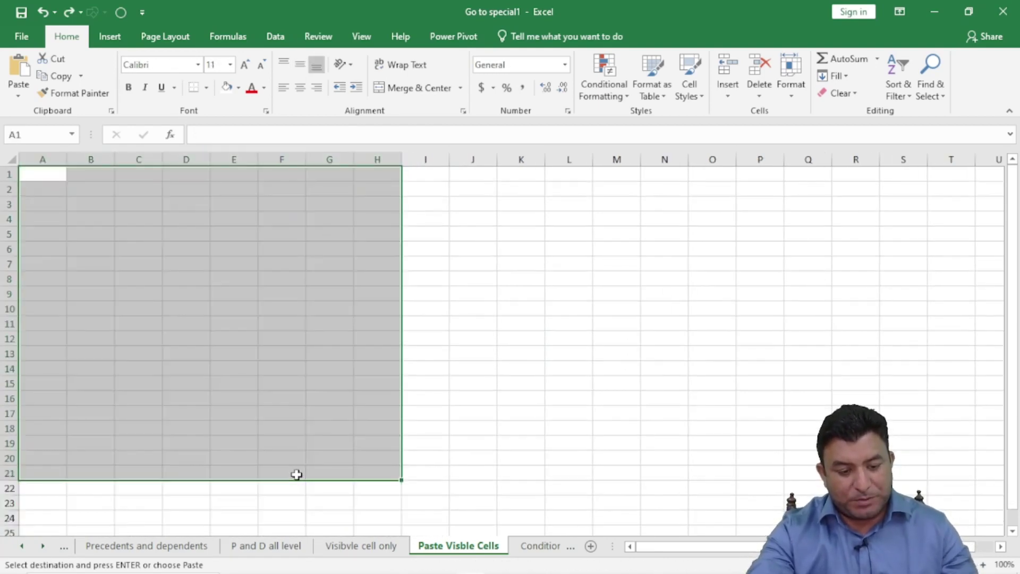
Back on Visibvle cell only, cancel the copy and reselect the table A1:H21 for Go To
{"action": "left_click", "coordinate": [363, 546]}
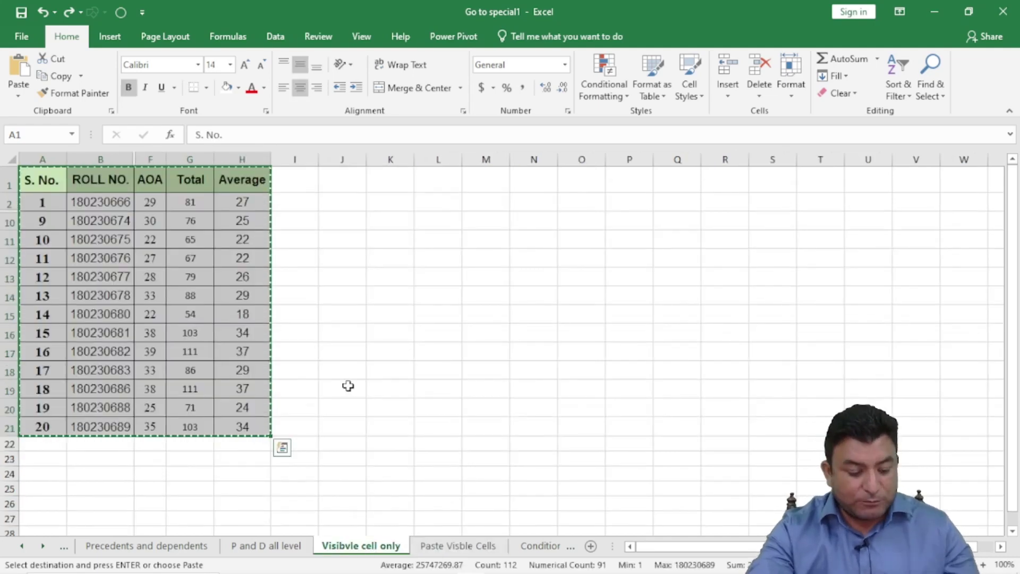
{"action": "key", "text": "Escape"}
{"action": "left_click", "coordinate": [362, 337]}
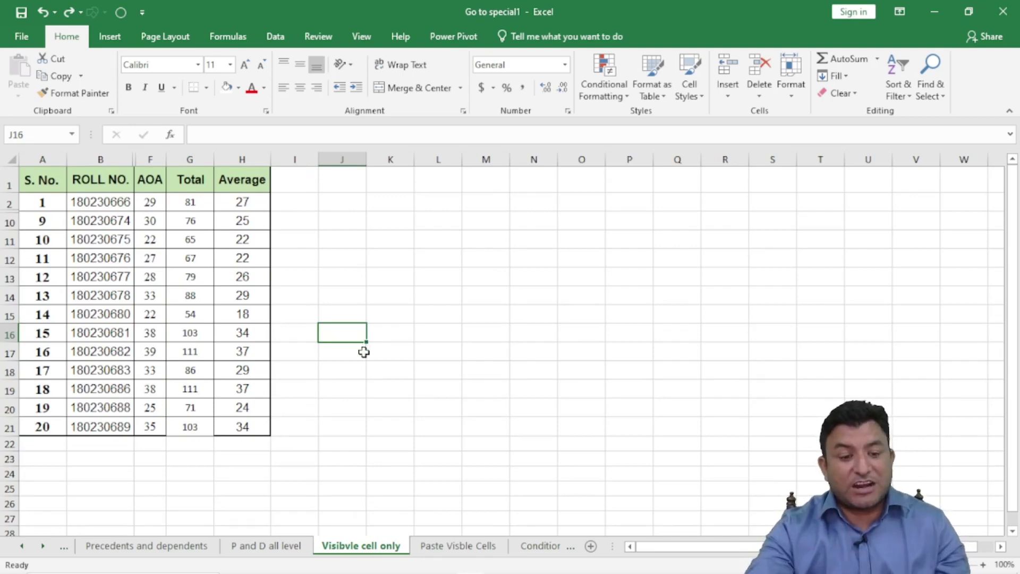
{"action": "left_click_drag", "start_coordinate": [31, 177], "coordinate": [258, 432]}
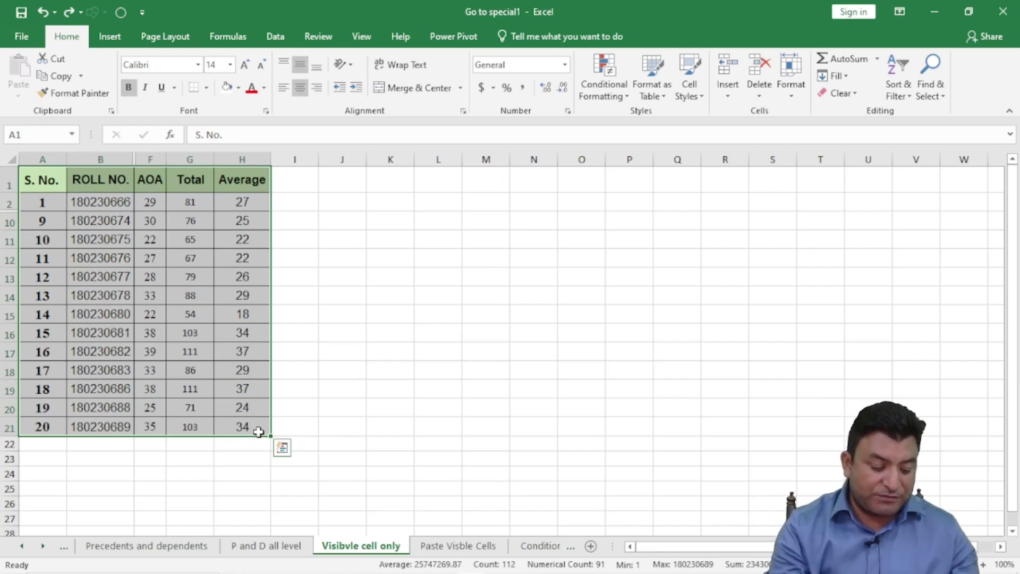
{"action": "key", "text": "ctrl+g"}
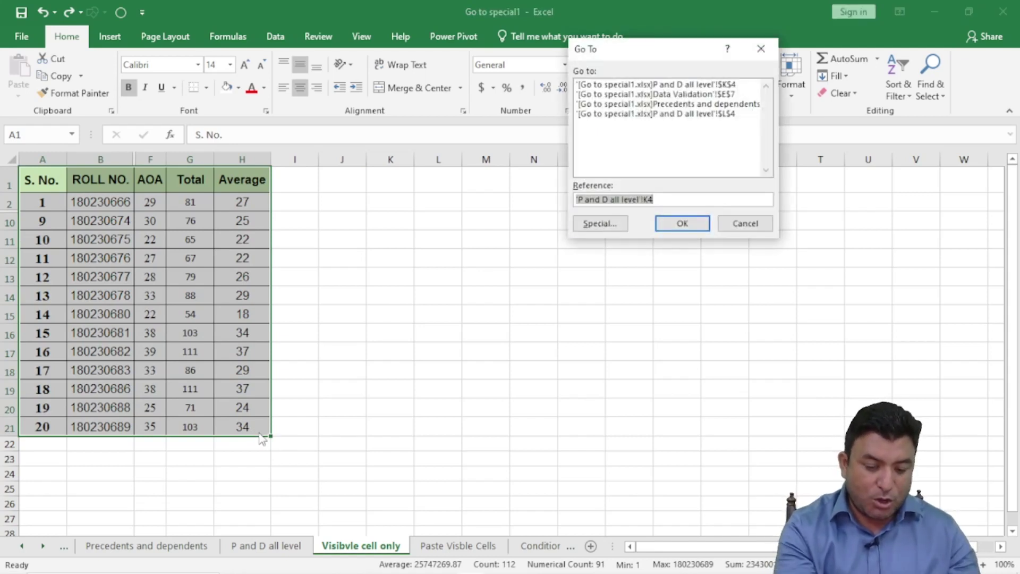
Select only the visible cells of the filtered marks table with Go To Special and copy them
{"action": "key", "text": "alt+s"}
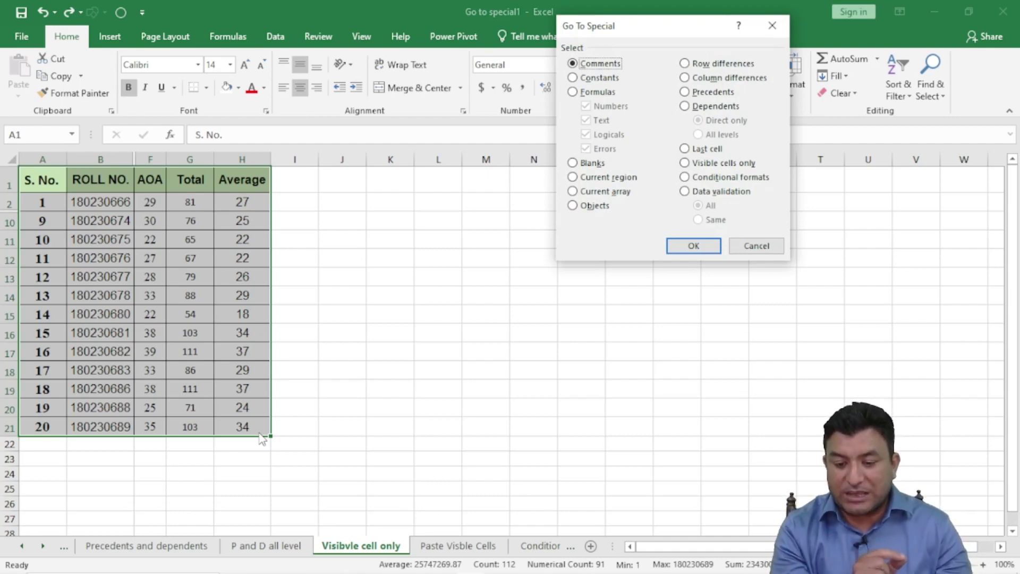
{"action": "key", "text": "alt+y"}
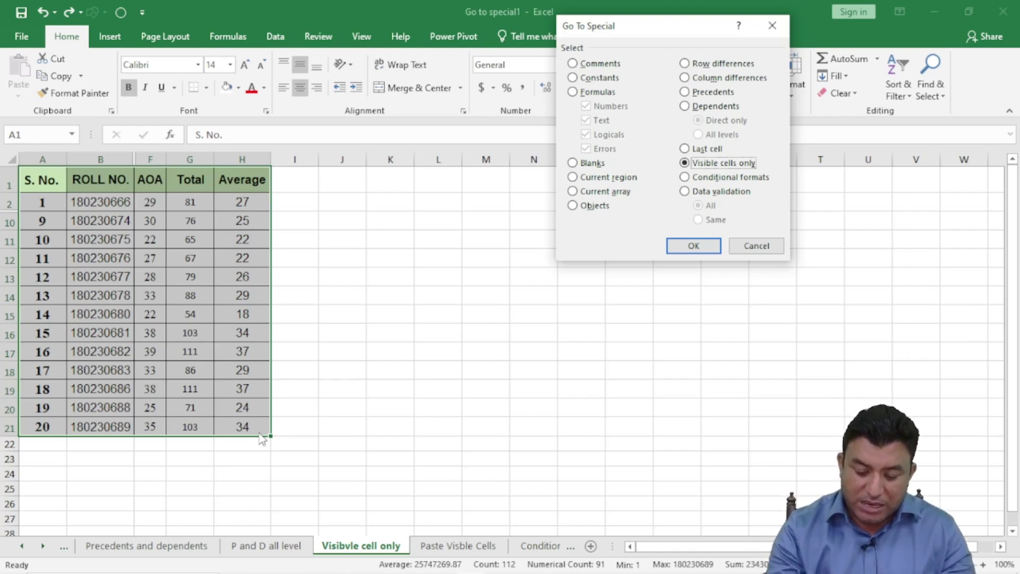
{"action": "key", "text": "Return"}
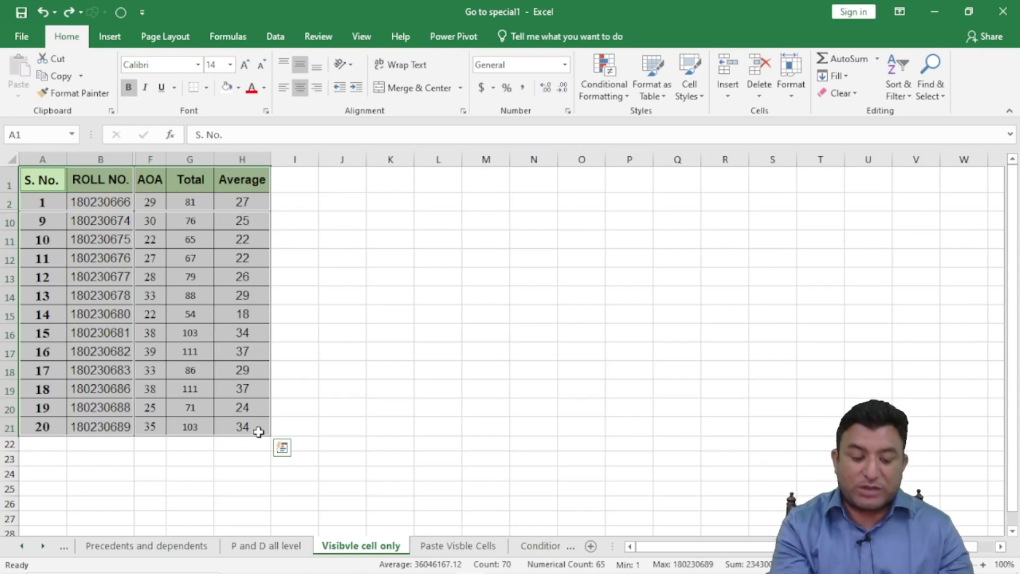
{"action": "key", "text": "ctrl+c"}
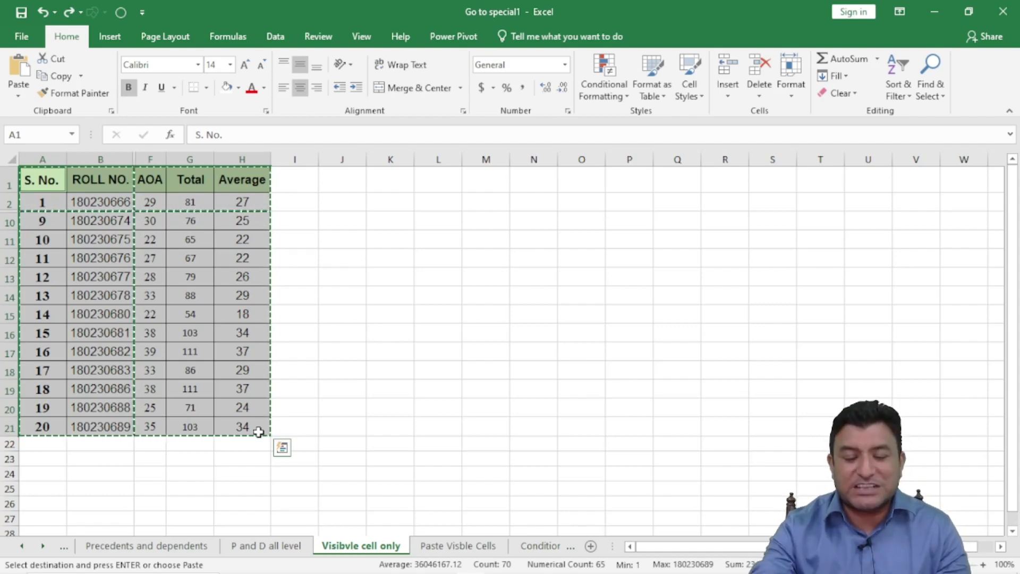
Paste the visible rows at A1 of Paste Visble Cells, then widen columns B and C
{"action": "left_click", "coordinate": [458, 546]}
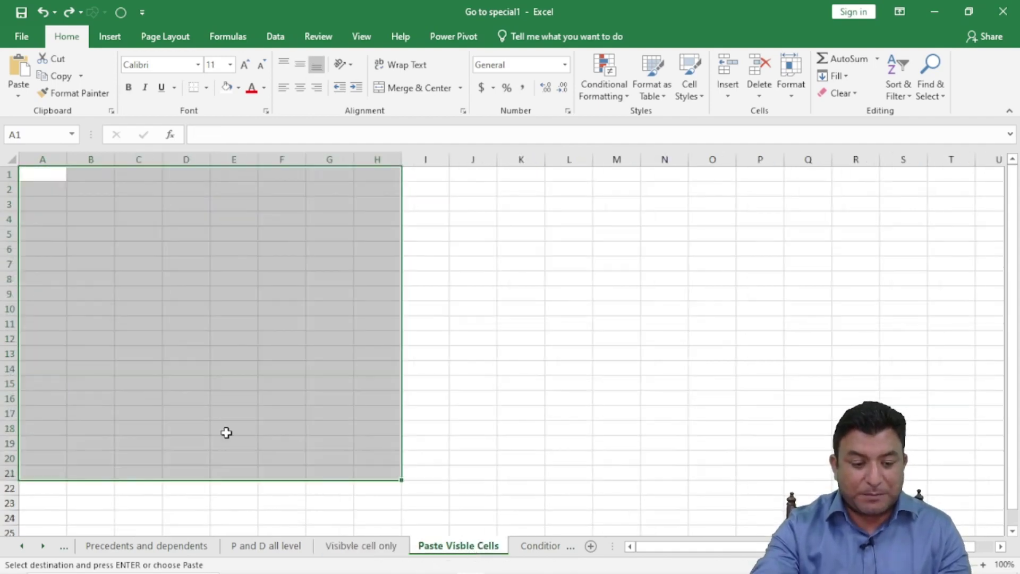
{"action": "left_click", "coordinate": [22, 174]}
{"action": "key", "text": "ctrl+v"}
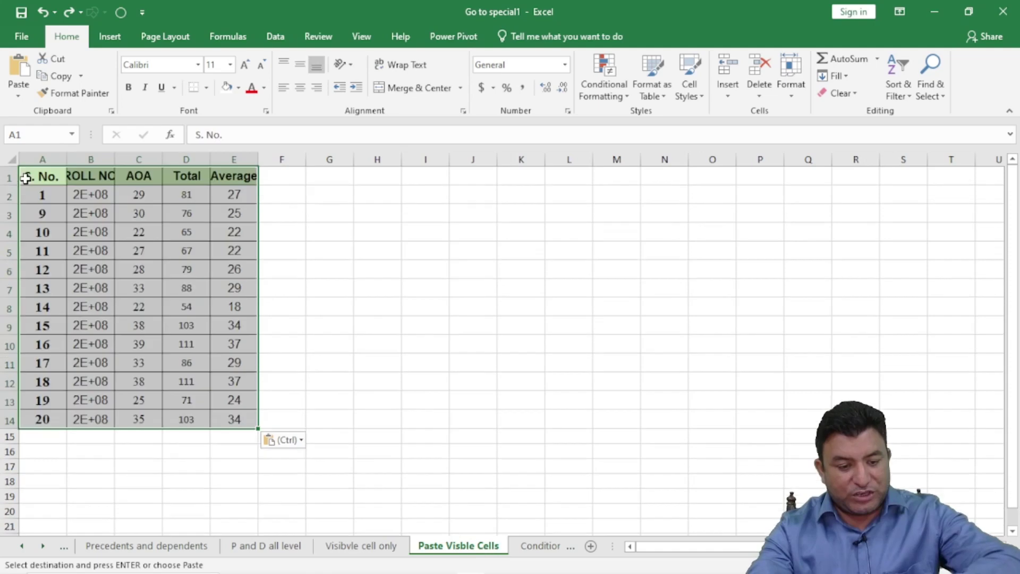
{"action": "left_click", "coordinate": [417, 327]}
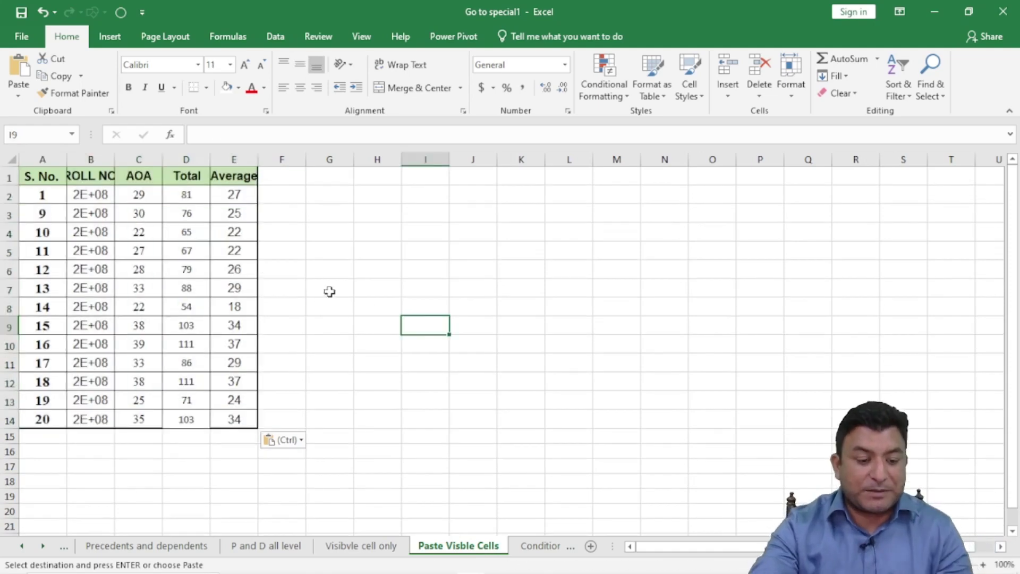
{"action": "double_click", "coordinate": [115, 160]}
{"action": "mouse_move", "coordinate": [186, 165]}
{"action": "left_mouse_down"}
{"action": "mouse_move", "coordinate": [166, 160]}
{"action": "mouse_move", "coordinate": [179, 161]}
{"action": "left_mouse_up"}
{"action": "left_click", "coordinate": [448, 232]}
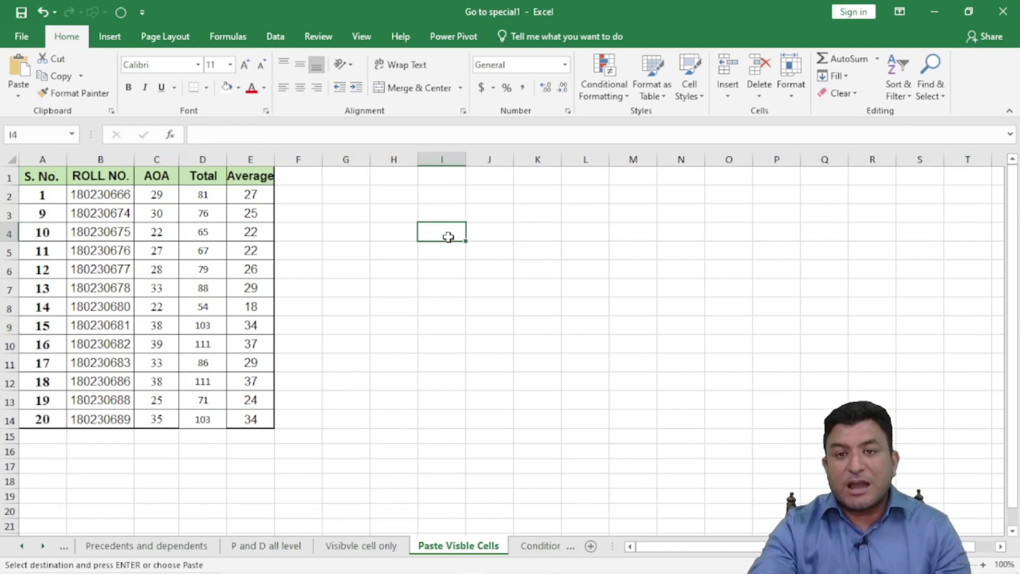
Delete columns A to E to remove the first paste
{"action": "left_click_drag", "start_coordinate": [44, 158], "coordinate": [250, 159]}
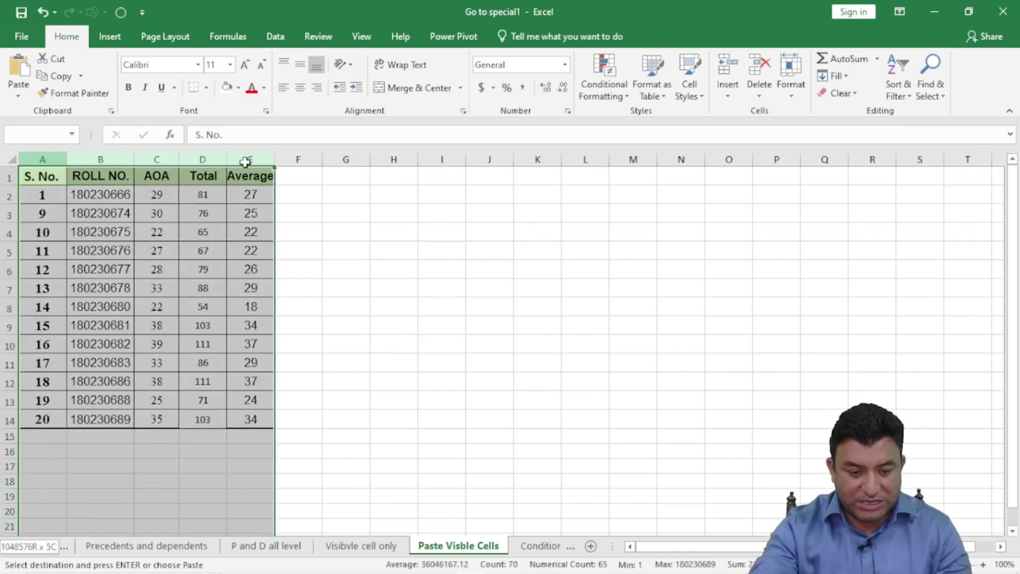
{"action": "right_click", "coordinate": [249, 160]}
{"action": "left_click", "coordinate": [284, 284]}
{"action": "left_click", "coordinate": [430, 289]}
Reselect the filtered table, keep only visible cells with Alt+; and copy them
{"action": "left_click", "coordinate": [391, 545]}
{"action": "left_click", "coordinate": [408, 302]}
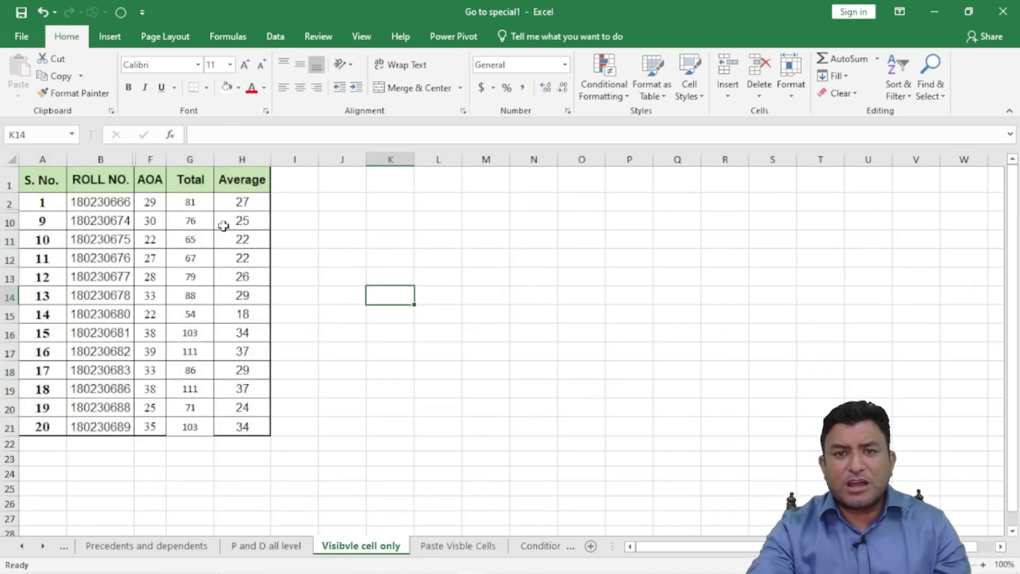
{"action": "left_click_drag", "start_coordinate": [33, 178], "coordinate": [243, 426]}
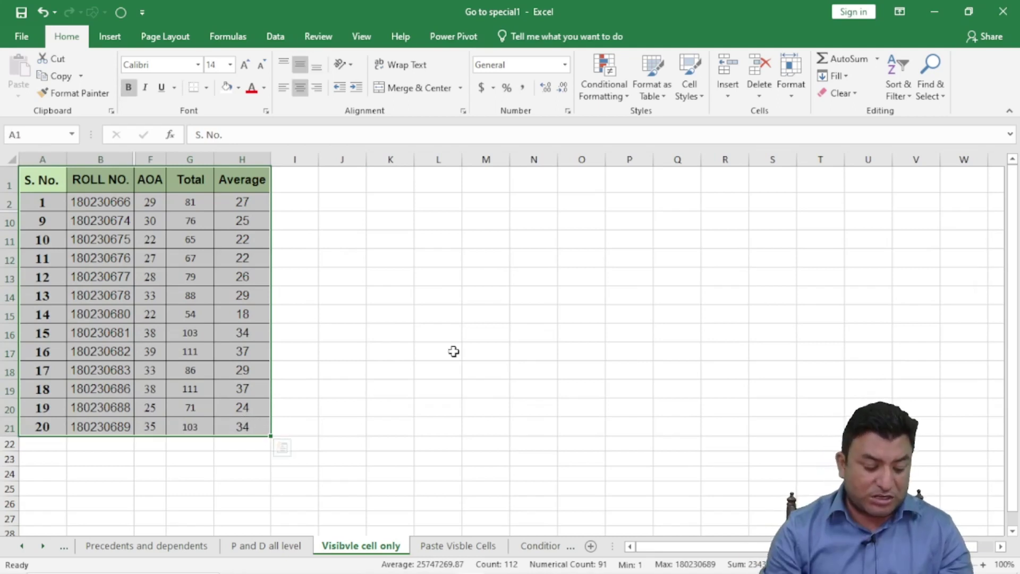
{"action": "key", "text": "alt+semicolon"}
{"action": "key", "text": "alt+semicolon"}
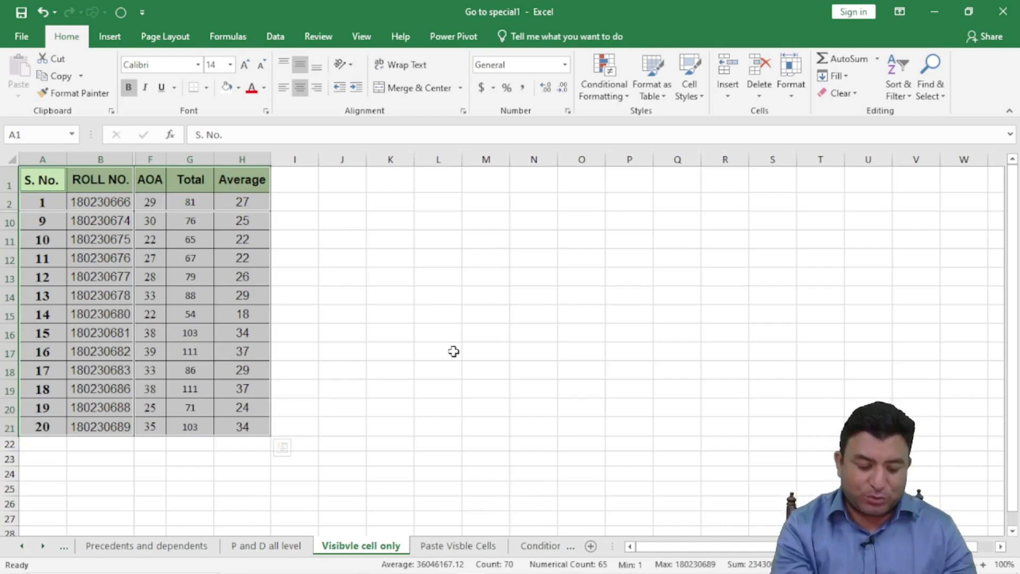
{"action": "key", "text": "ctrl+c"}
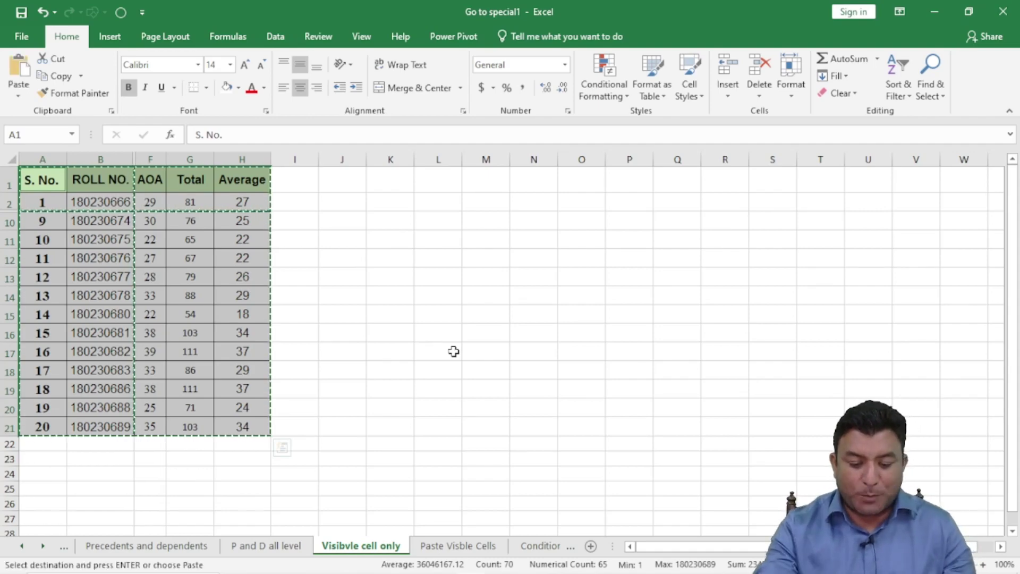
Paste the copied visible rows into A1 of Paste Visble Cells again
{"action": "left_click", "coordinate": [463, 543]}
{"action": "left_click", "coordinate": [32, 175]}
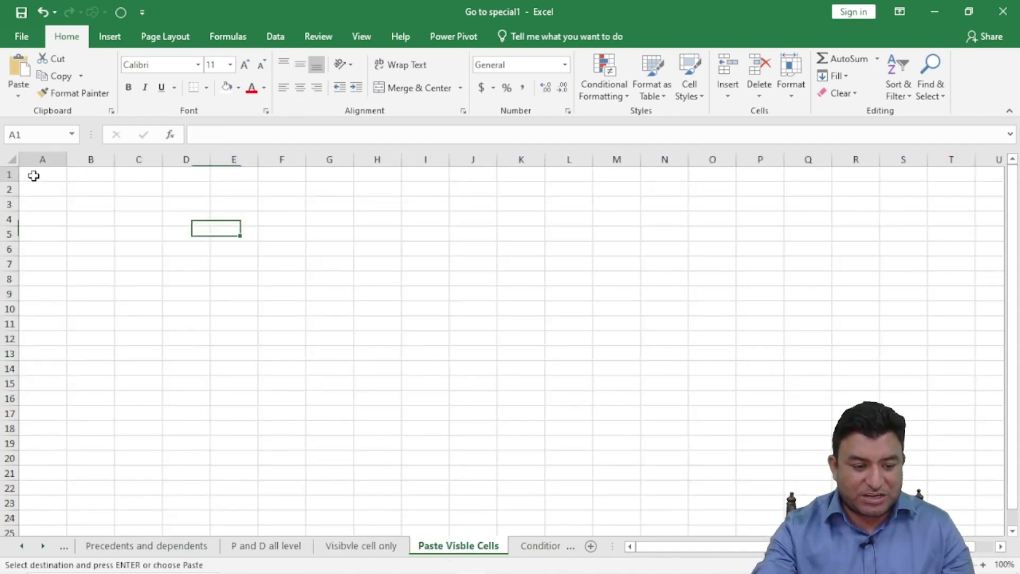
{"action": "key", "text": "alt+v"}
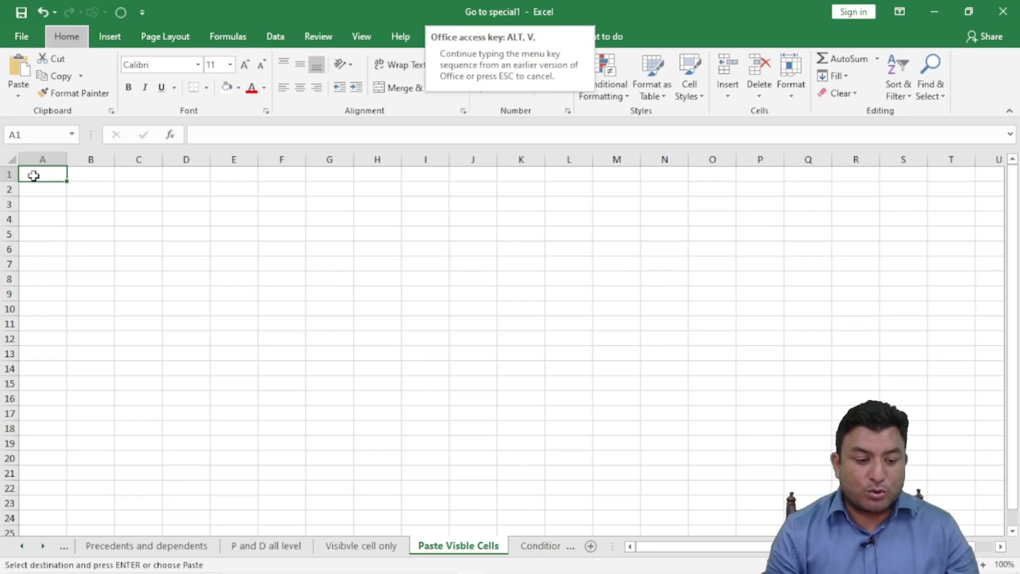
{"action": "left_click", "coordinate": [160, 288]}
{"action": "left_click", "coordinate": [54, 175]}
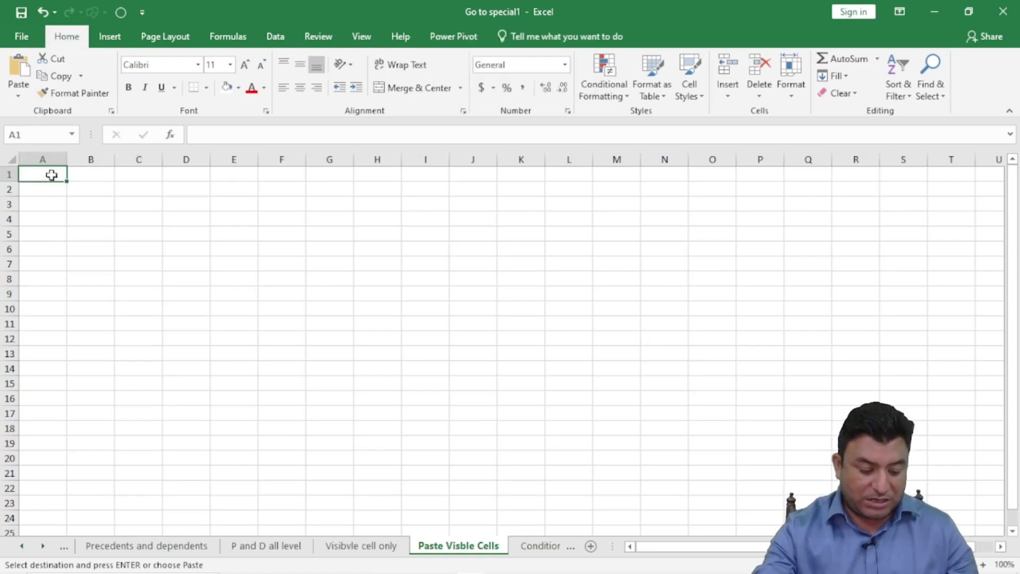
{"action": "key", "text": "ctrl+v"}
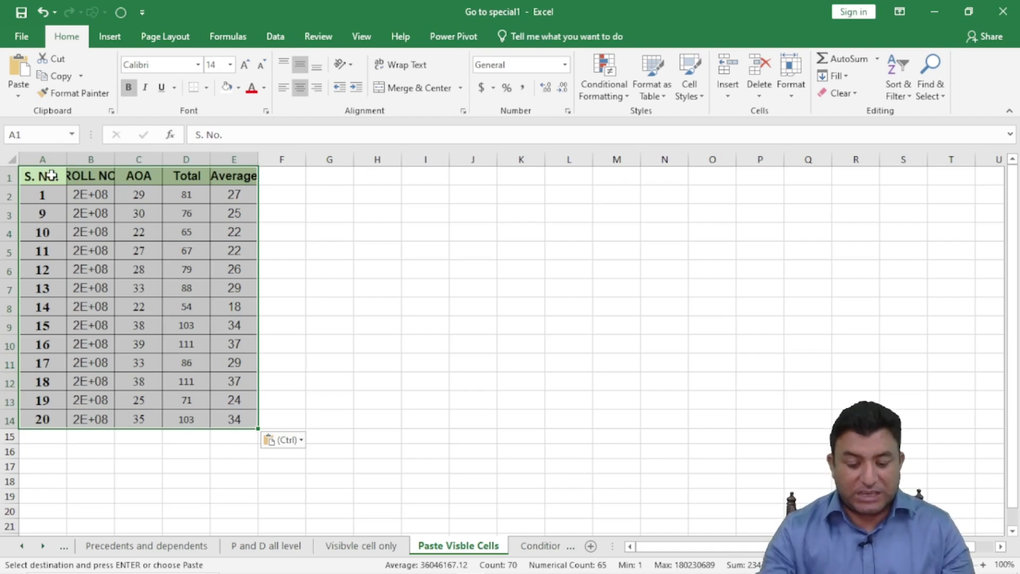
Switch to the Conditional formattig sheet and look over the marks table
{"action": "left_click", "coordinate": [537, 546]}
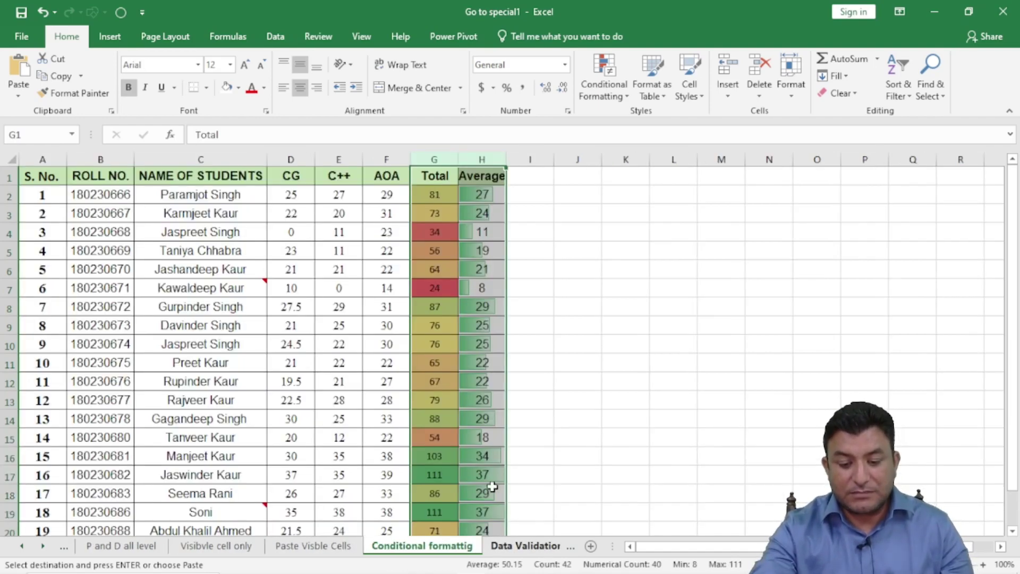
{"action": "left_click", "coordinate": [276, 359]}
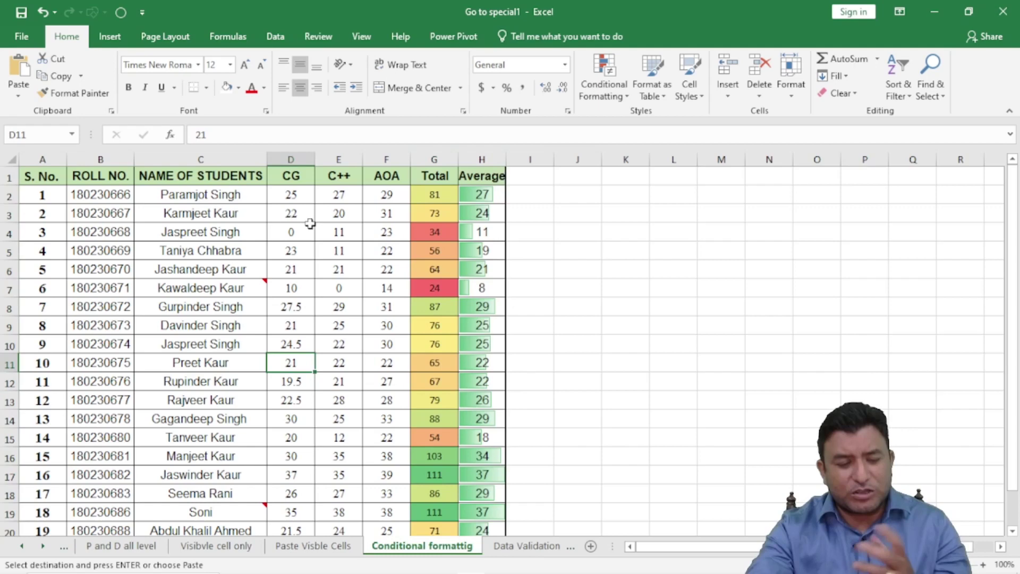
{"action": "left_click_drag", "start_coordinate": [35, 175], "coordinate": [236, 196]}
{"action": "left_click_drag", "start_coordinate": [366, 216], "coordinate": [492, 499]}
{"action": "left_click", "coordinate": [674, 288]}
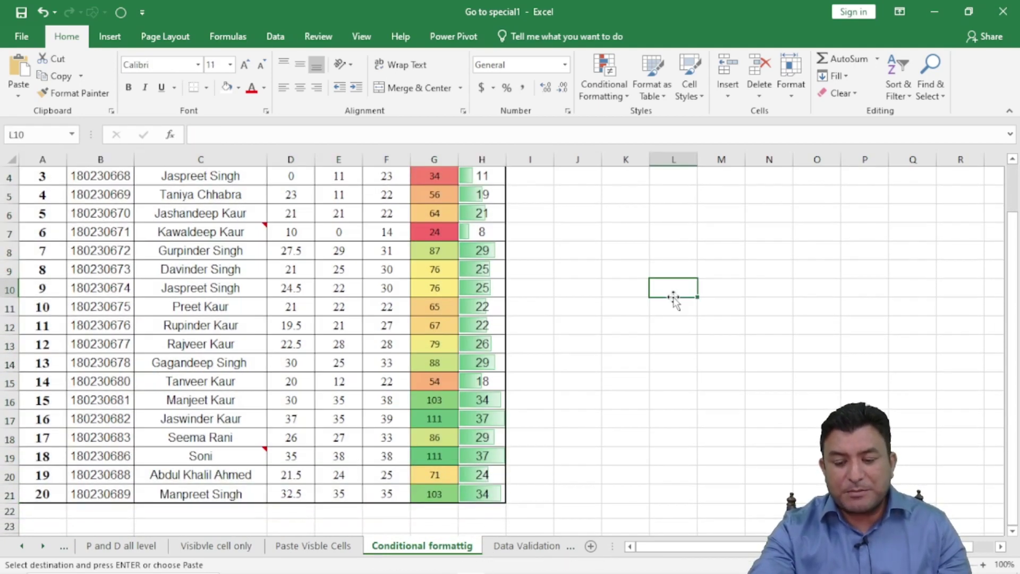
Select the conditionally formatted cells through Go To Special > Conditional formats
{"action": "key", "text": "ctrl+g"}
{"action": "key", "text": "alt+s"}
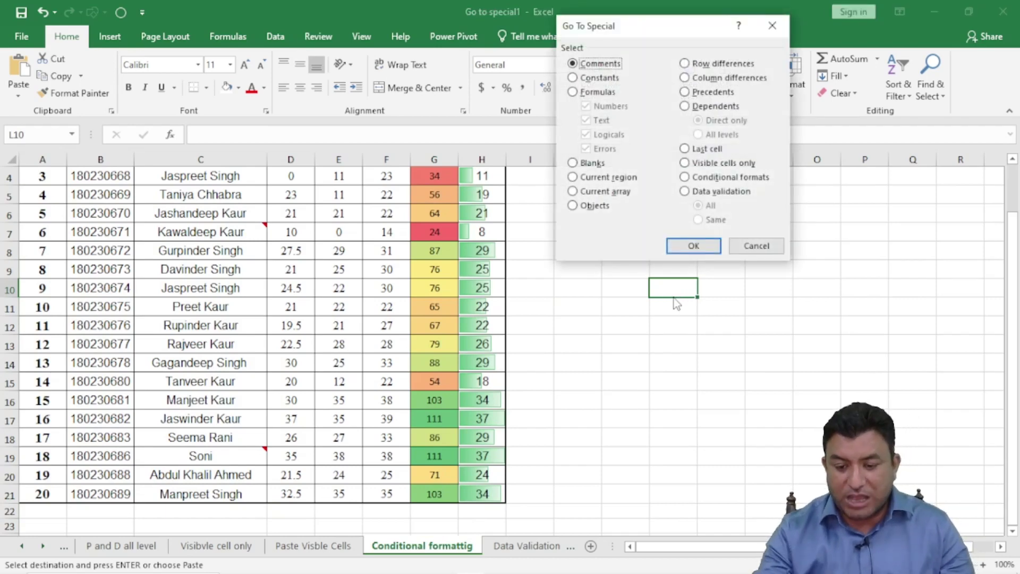
{"action": "key", "text": "alt+t"}
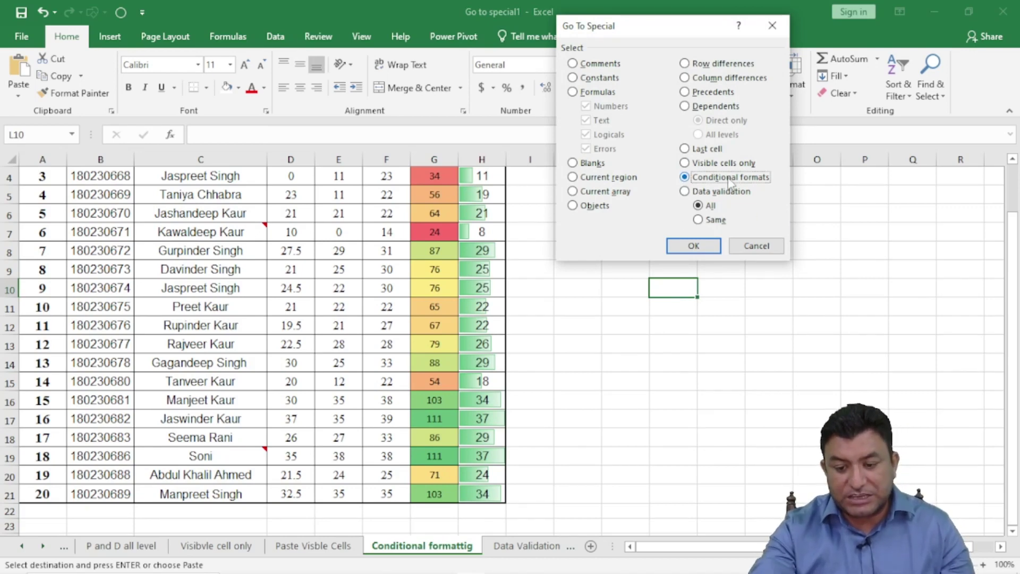
{"action": "left_click", "coordinate": [694, 245]}
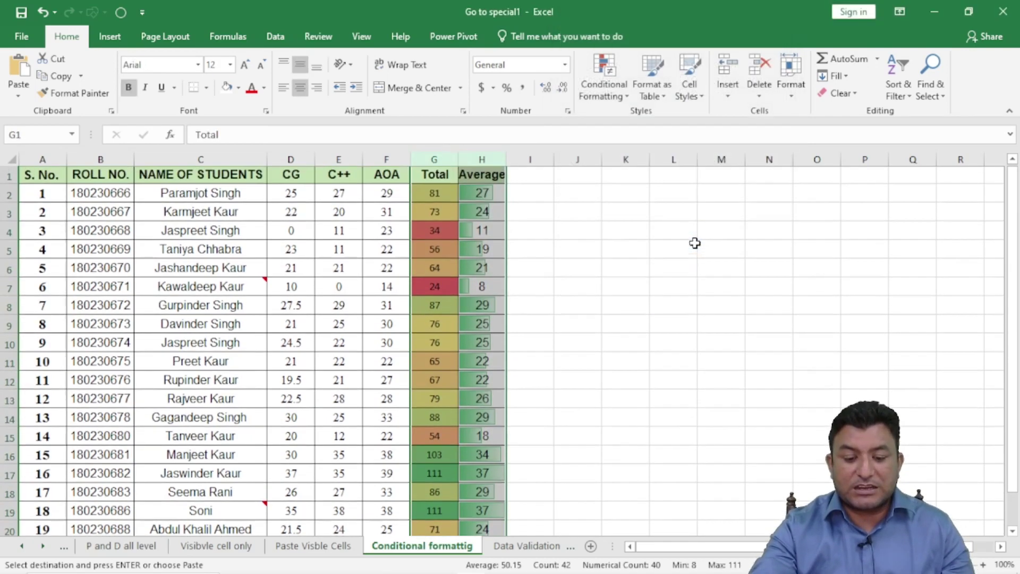
{"action": "left_click", "coordinate": [654, 362]}
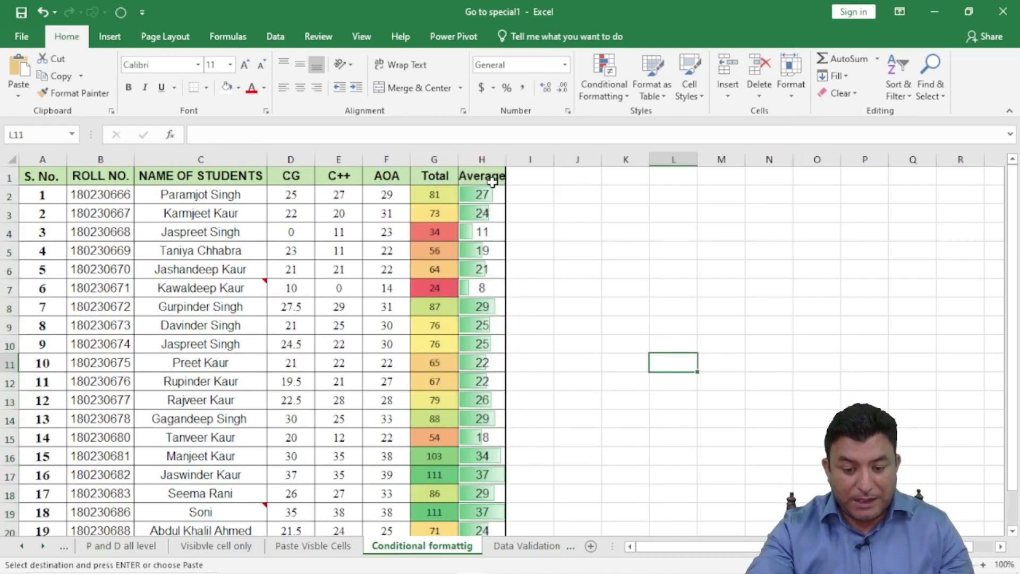
{"action": "left_click", "coordinate": [435, 196]}
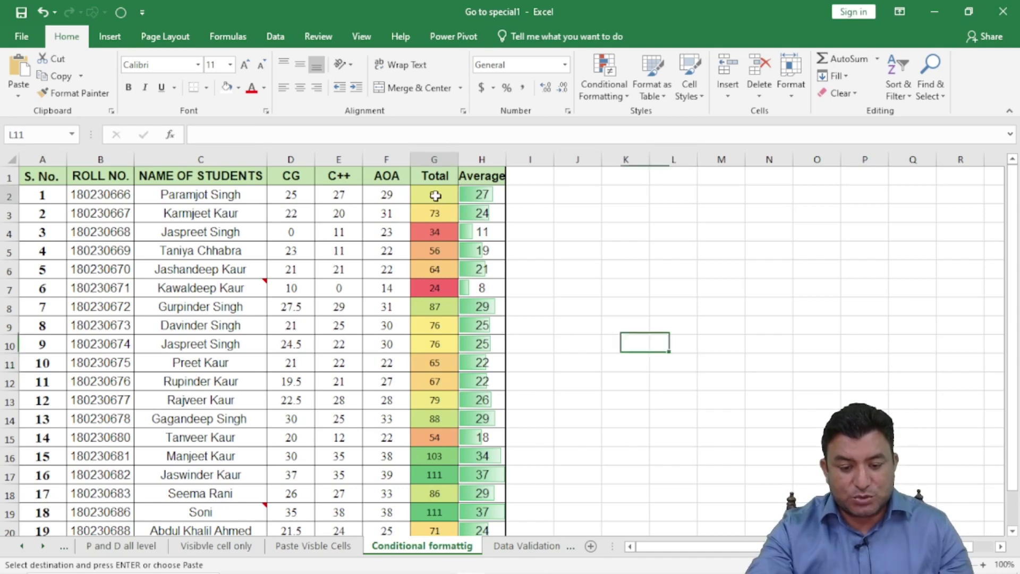
Cancel Go To Special without selecting conditionally formatted cells
{"action": "key", "text": "ctrl+g"}
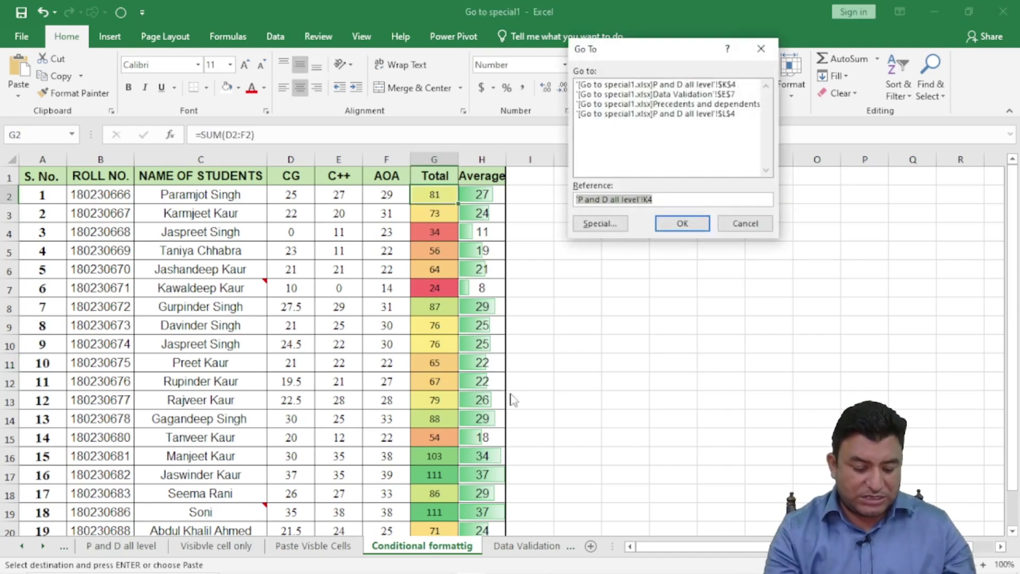
{"action": "key", "text": "alt+s"}
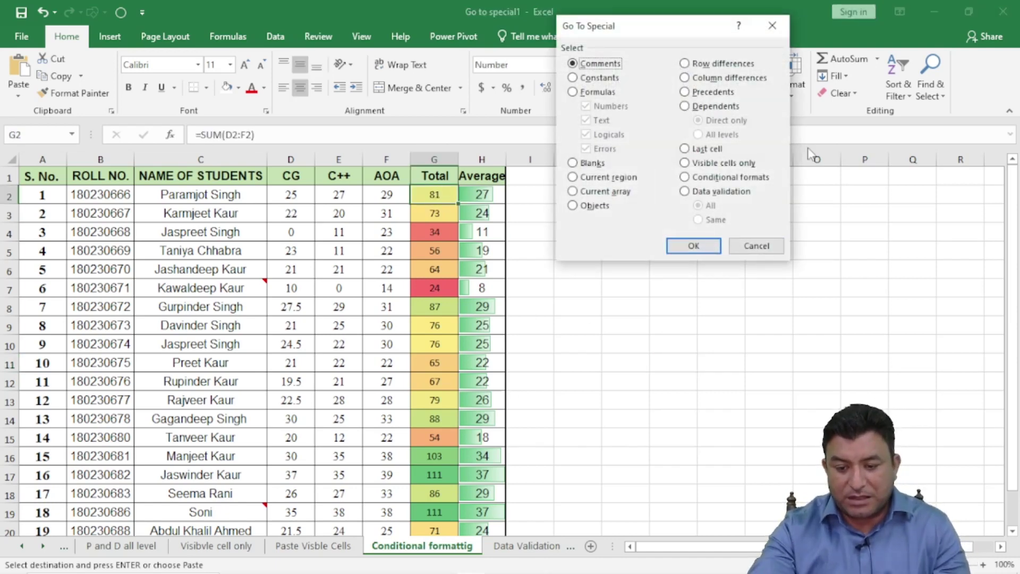
{"action": "left_click", "coordinate": [687, 178]}
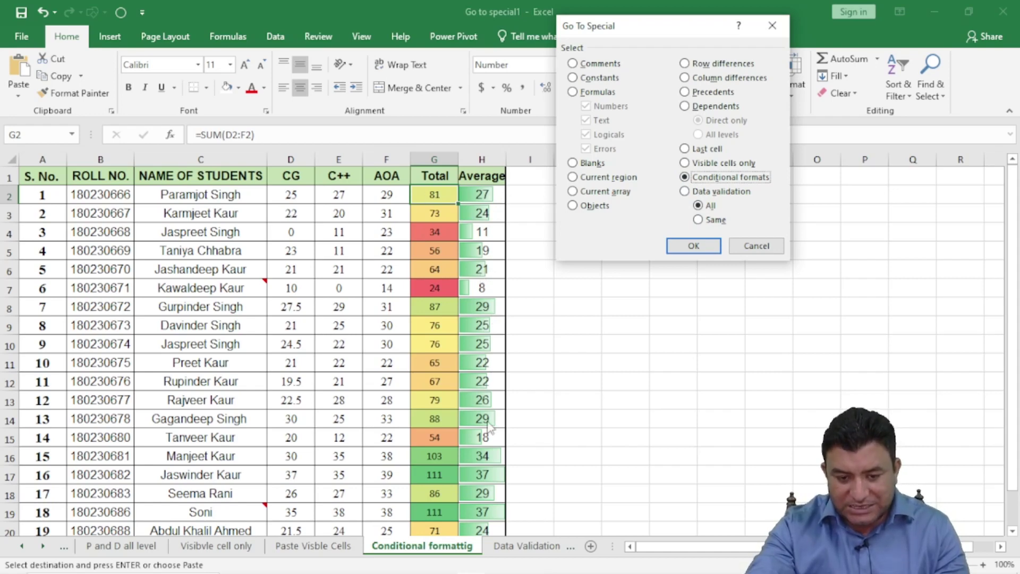
{"action": "left_click", "coordinate": [756, 245]}
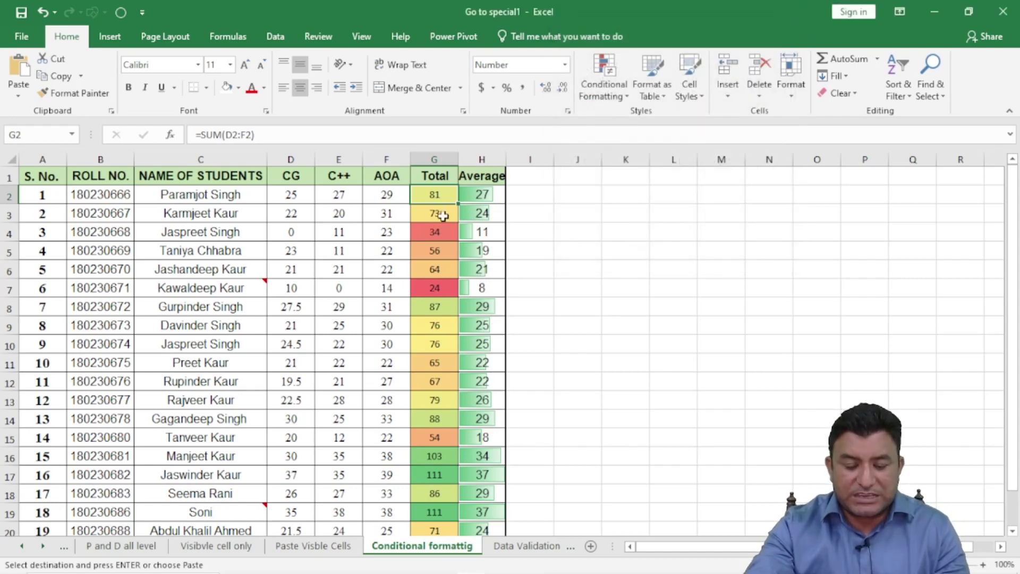
Review the Conditional Formatting Color Scales options, then dismiss the menu
{"action": "left_click", "coordinate": [616, 93]}
{"action": "mouse_move", "coordinate": [658, 222]}
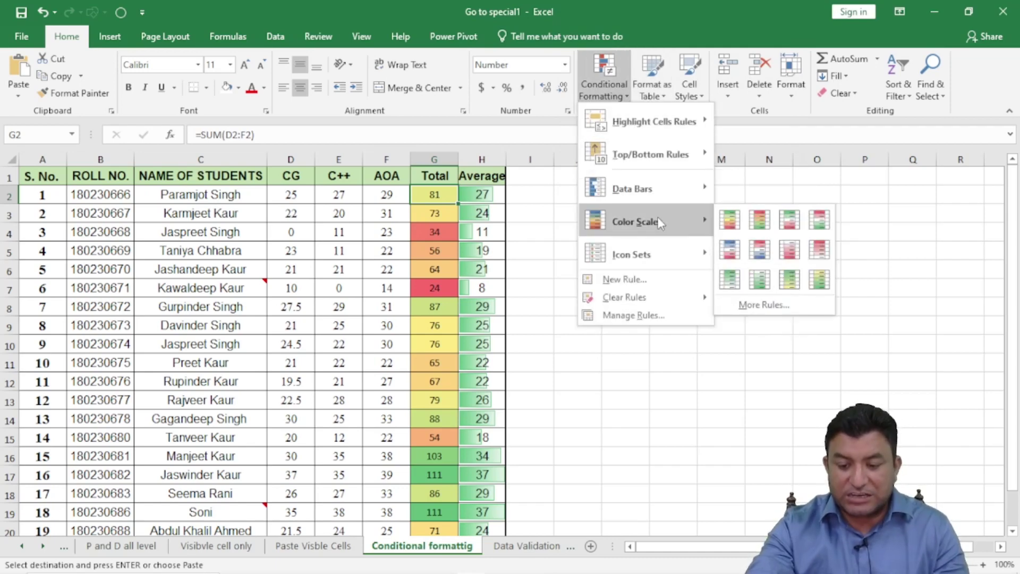
{"action": "key", "text": "Escape"}
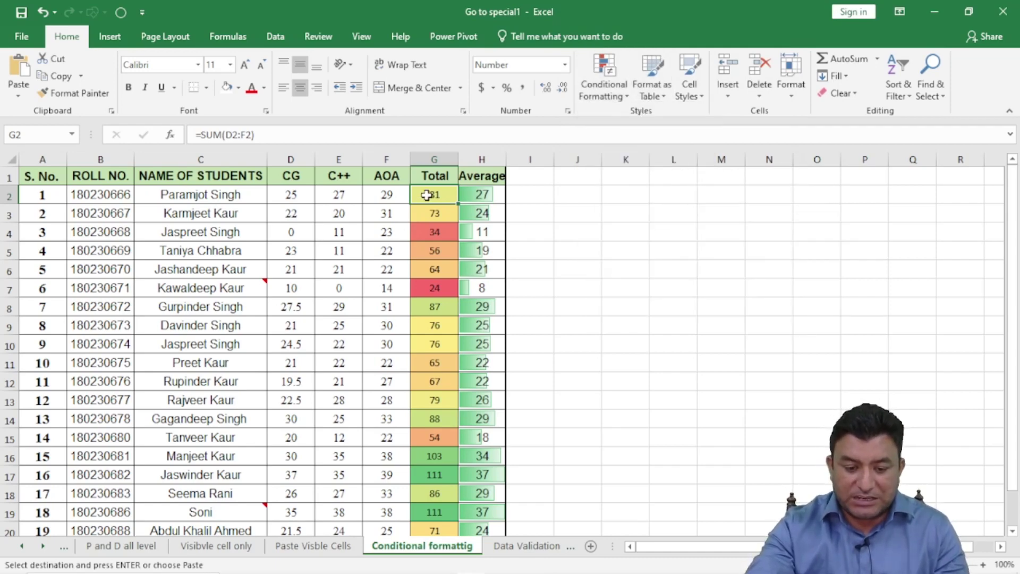
Select the Total marks G2:G9 and Average marks H2:H9 to inspect their formatting
{"action": "left_click_drag", "start_coordinate": [431, 195], "coordinate": [436, 326]}
{"action": "left_click_drag", "start_coordinate": [481, 198], "coordinate": [482, 325]}
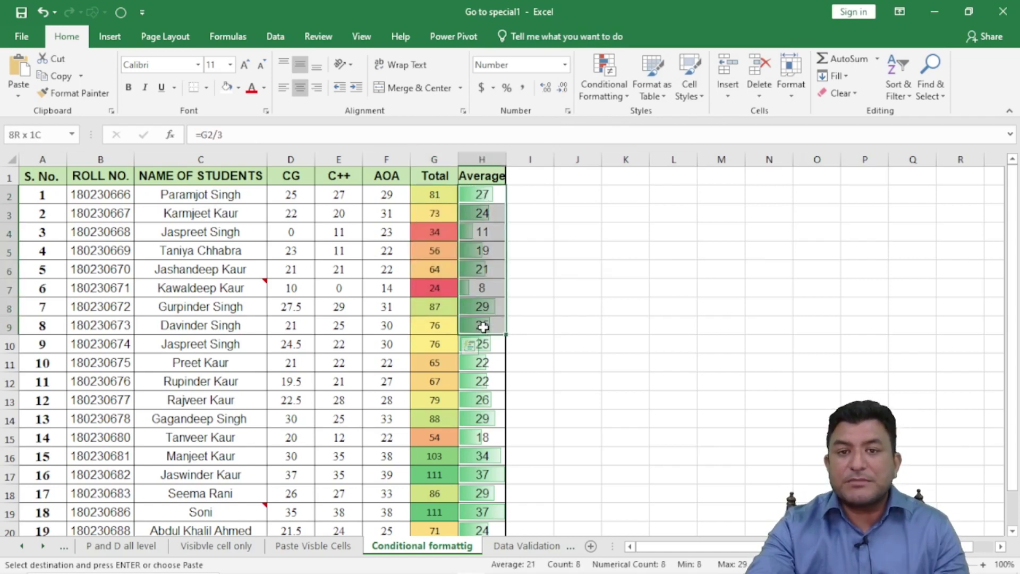
{"action": "left_click", "coordinate": [617, 288]}
{"action": "left_click", "coordinate": [428, 196]}
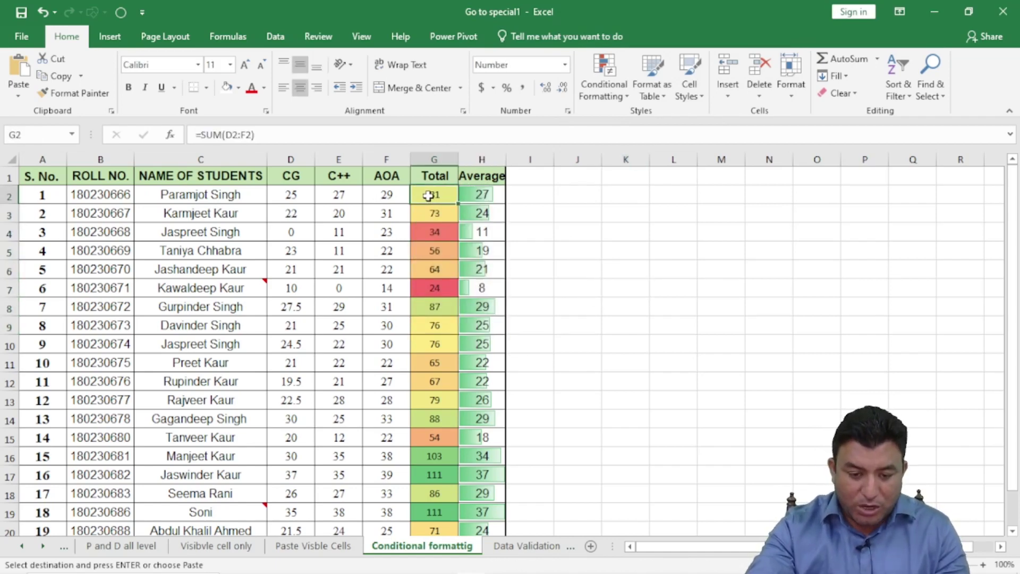
{"action": "left_click", "coordinate": [543, 220]}
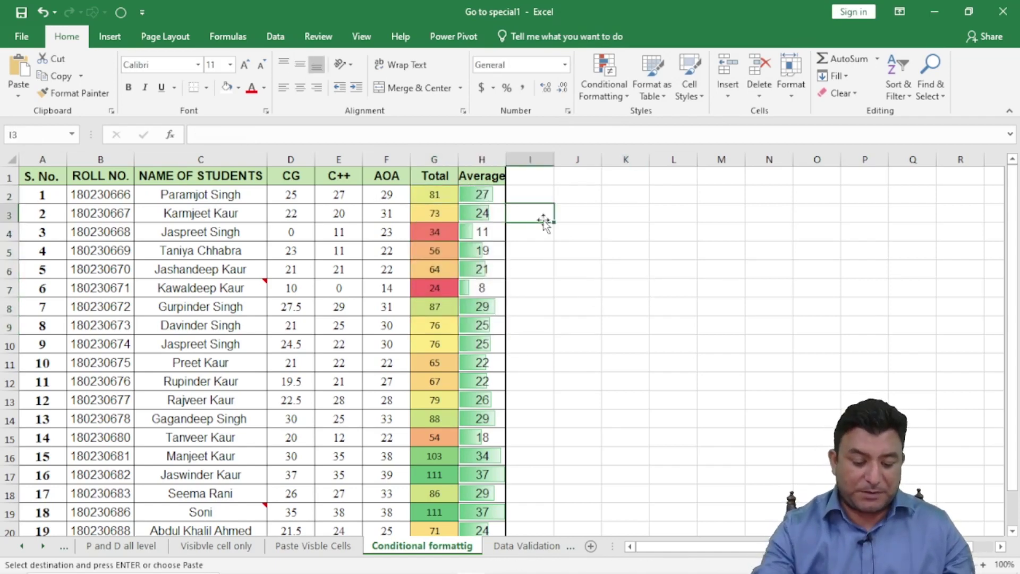
Select every conditionally formatted cell with Go To Special > Conditional formats > All
{"action": "key", "text": "ctrl+g"}
{"action": "left_click", "coordinate": [610, 228]}
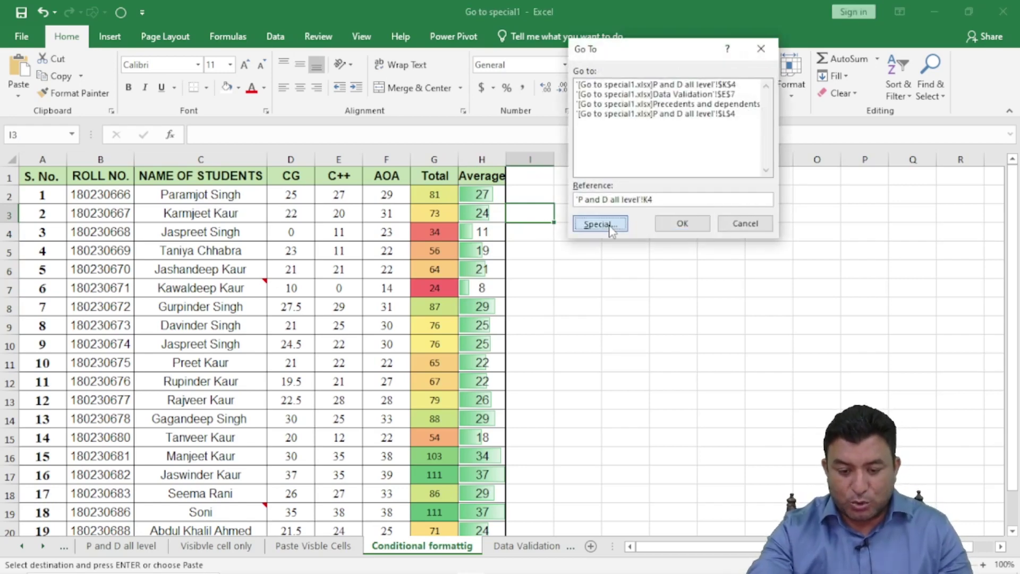
{"action": "left_click", "coordinate": [756, 245]}
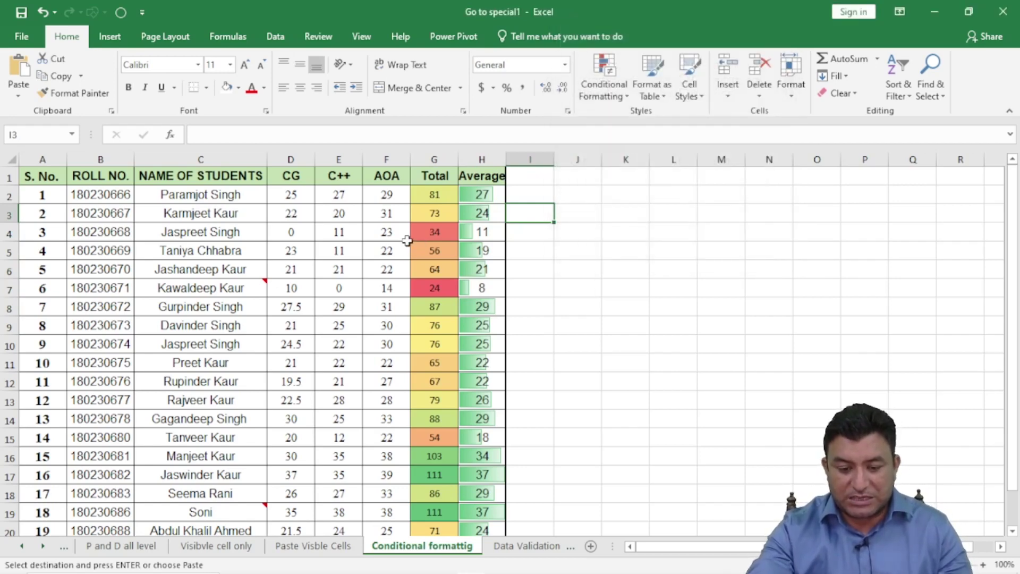
{"action": "left_click", "coordinate": [440, 255]}
{"action": "key", "text": "ctrl+g"}
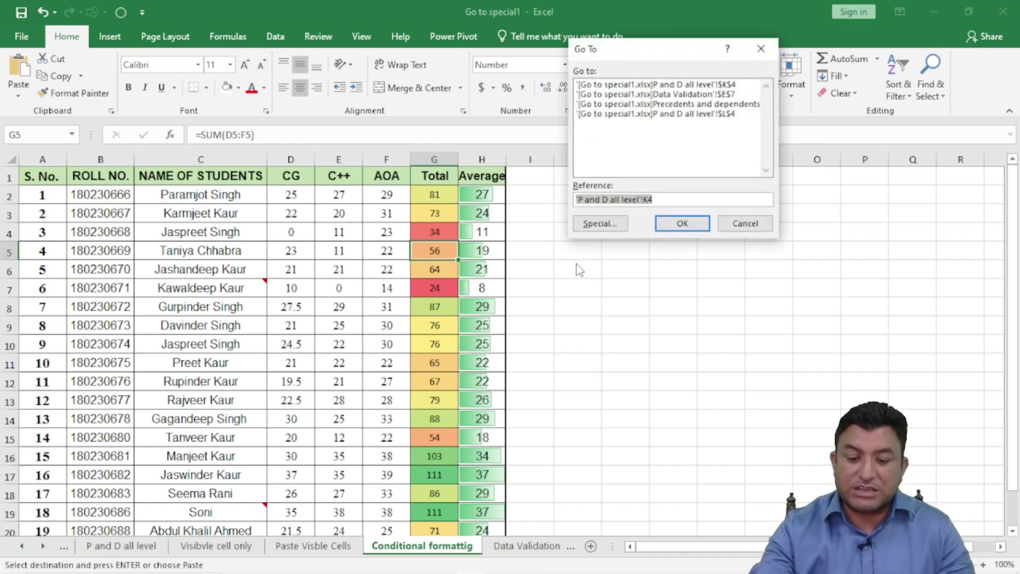
{"action": "left_click", "coordinate": [608, 223]}
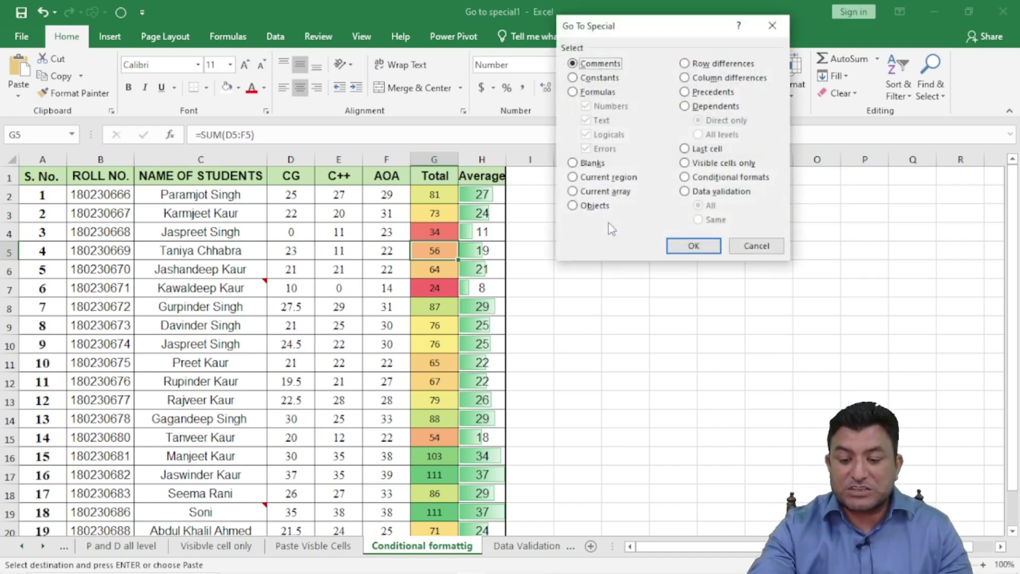
{"action": "left_click", "coordinate": [686, 178]}
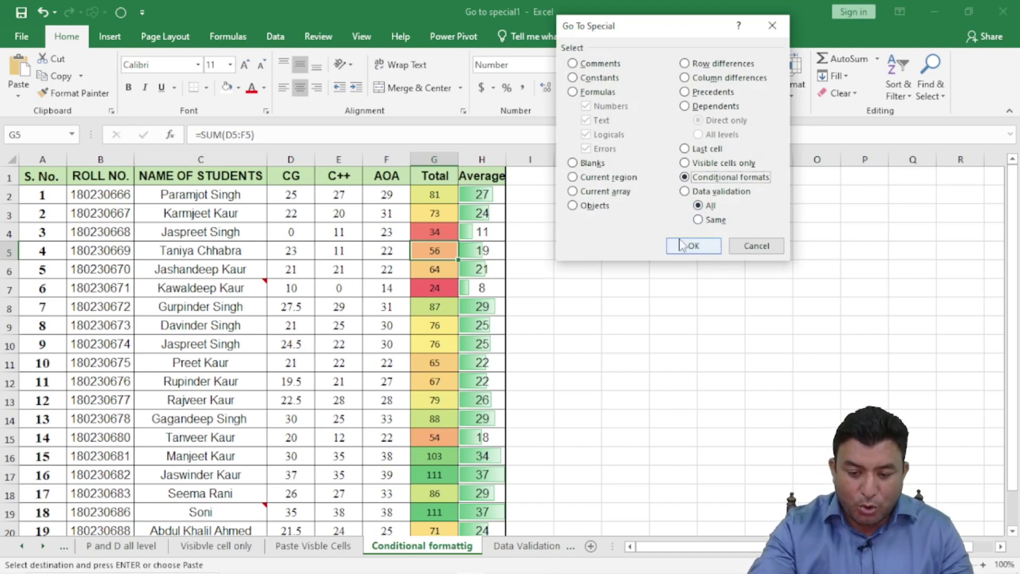
{"action": "left_click", "coordinate": [714, 248]}
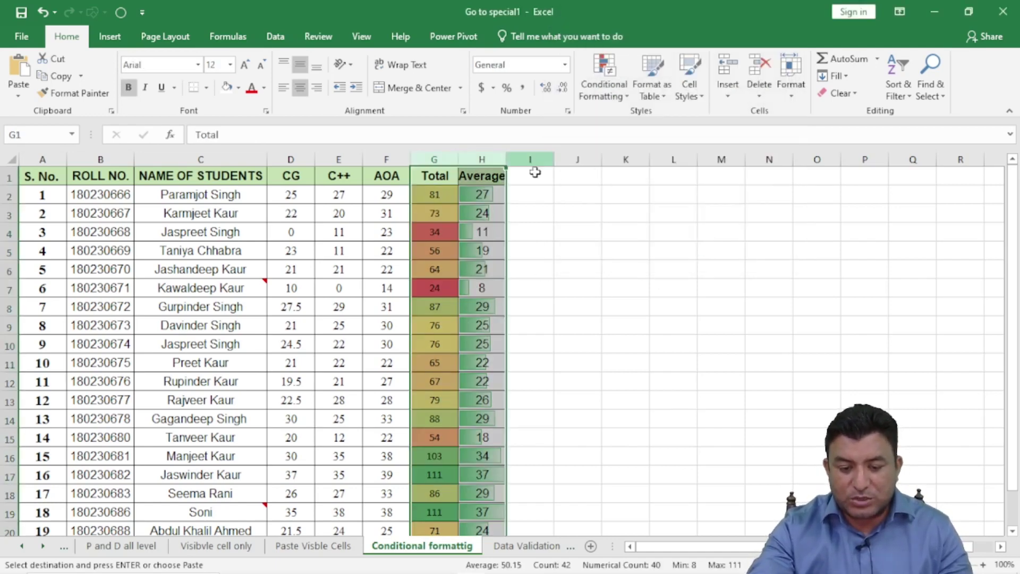
{"action": "left_click", "coordinate": [436, 380]}
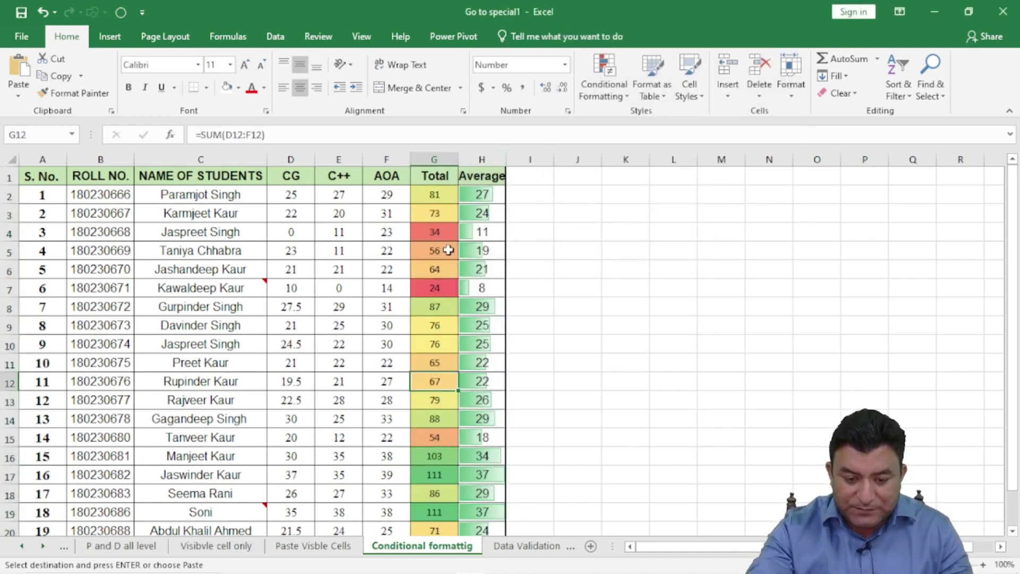
From G12, select only cells sharing its rule with Conditional formats > Same
{"action": "key", "text": "ctrl+g"}
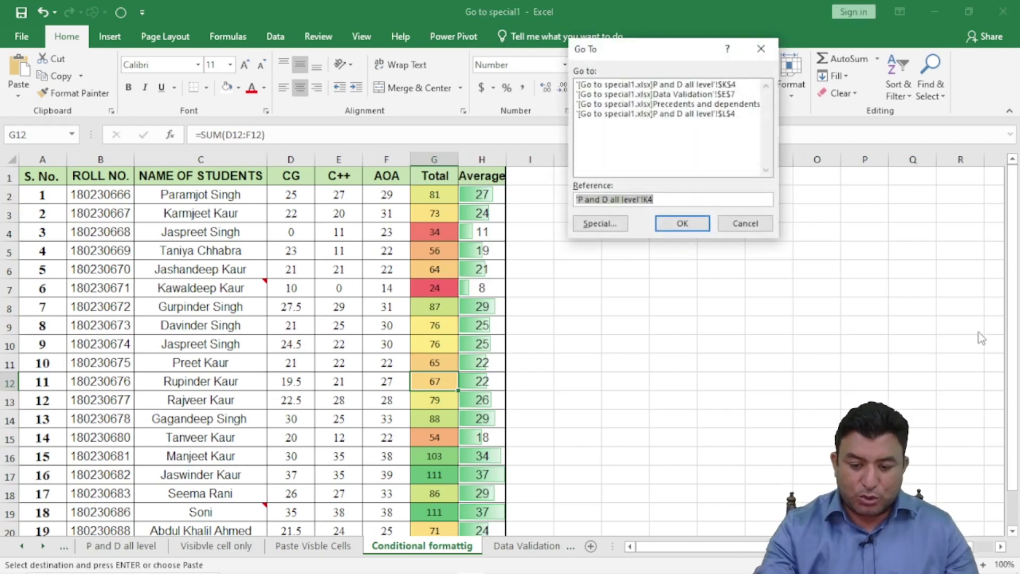
{"action": "left_click", "coordinate": [611, 225]}
{"action": "left_click", "coordinate": [685, 179]}
{"action": "left_click", "coordinate": [698, 219]}
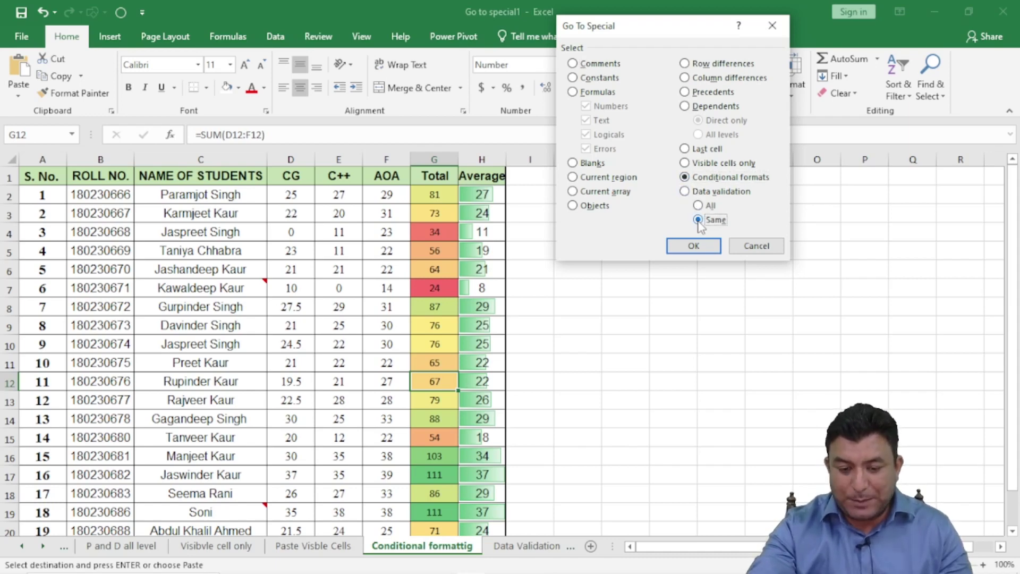
{"action": "left_click", "coordinate": [694, 246]}
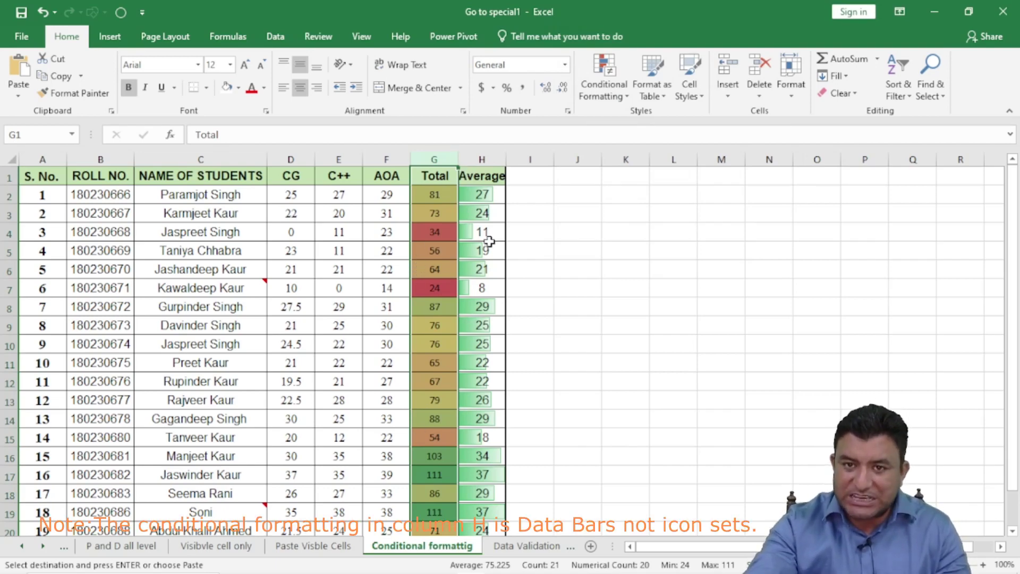
Select column G, then move to the Data Validation sheet
{"action": "left_click", "coordinate": [575, 346]}
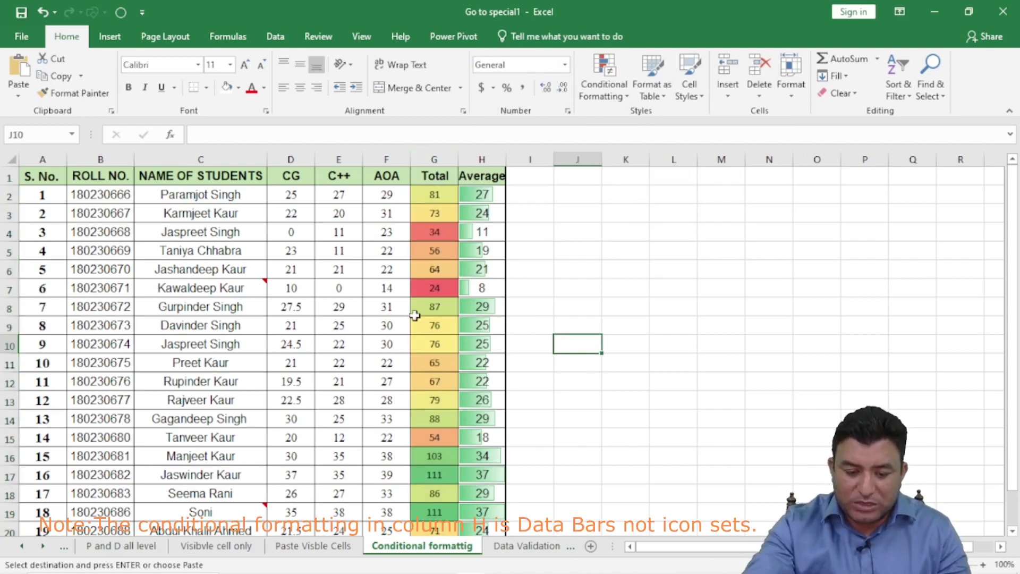
{"action": "left_click", "coordinate": [437, 320]}
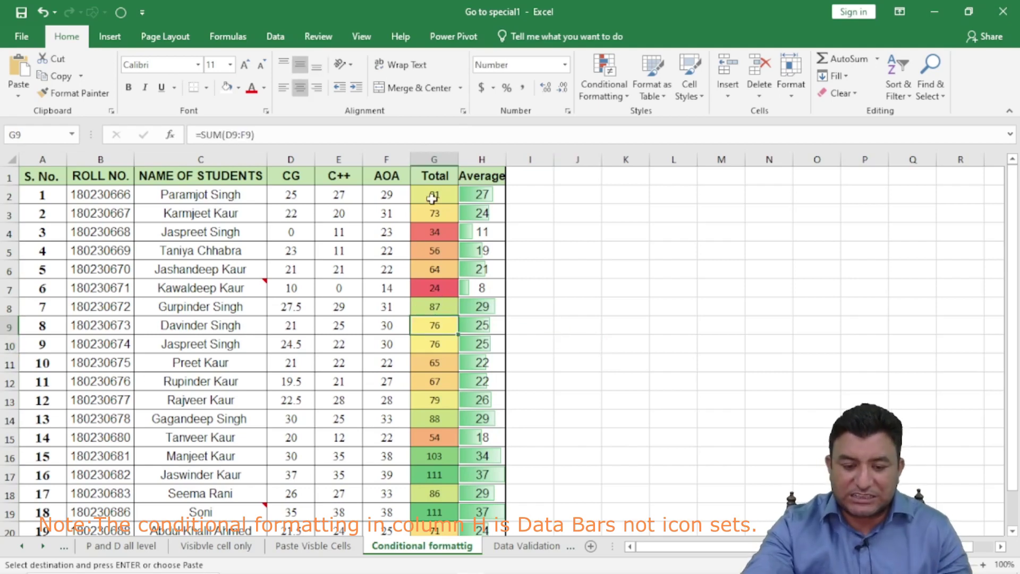
{"action": "left_click", "coordinate": [434, 160]}
{"action": "left_click", "coordinate": [673, 287]}
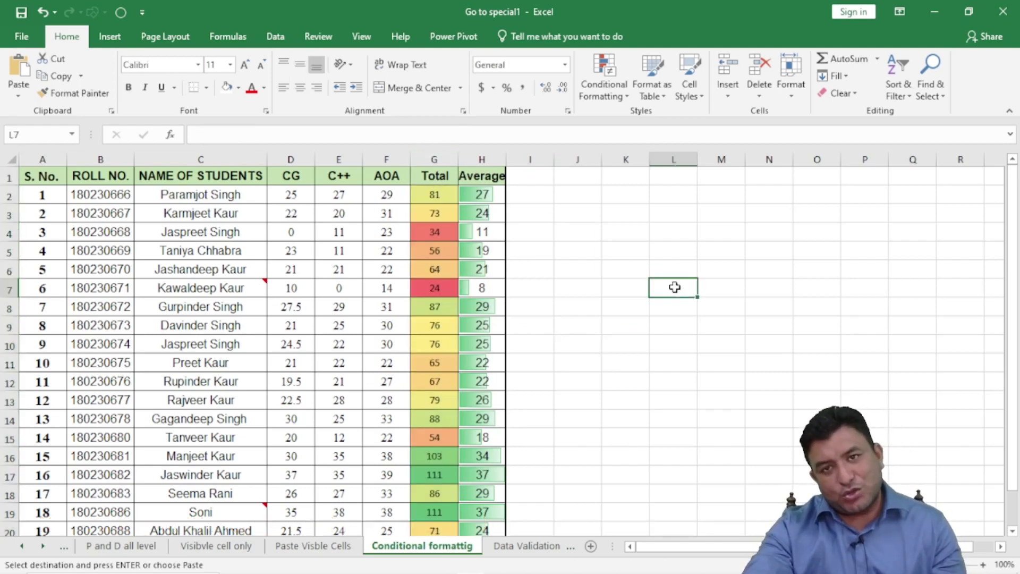
{"action": "left_click", "coordinate": [537, 547]}
{"action": "left_click", "coordinate": [603, 321]}
{"action": "left_click", "coordinate": [371, 342]}
{"action": "left_click", "coordinate": [638, 325]}
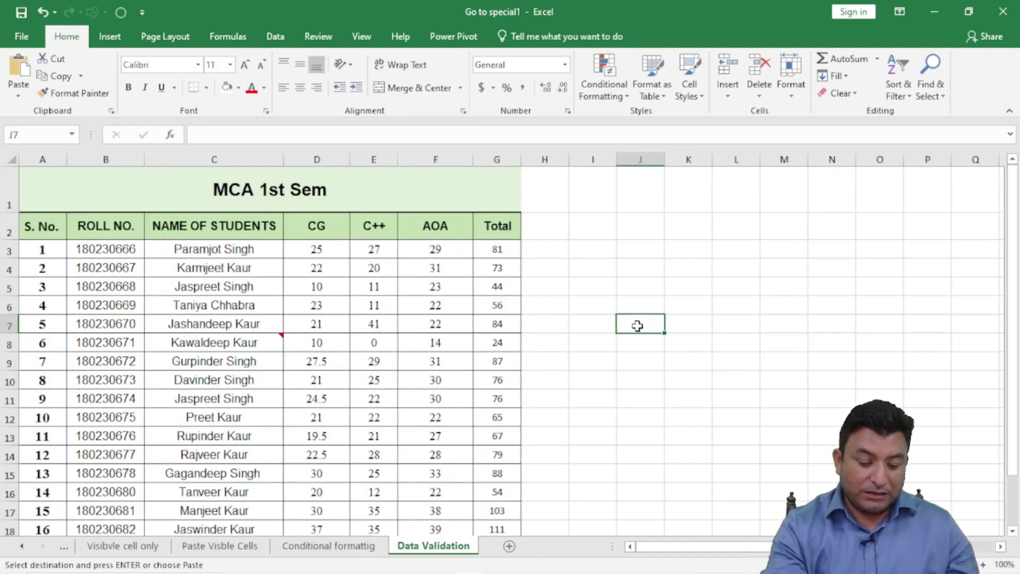
{"action": "key", "text": "ctrl+g"}
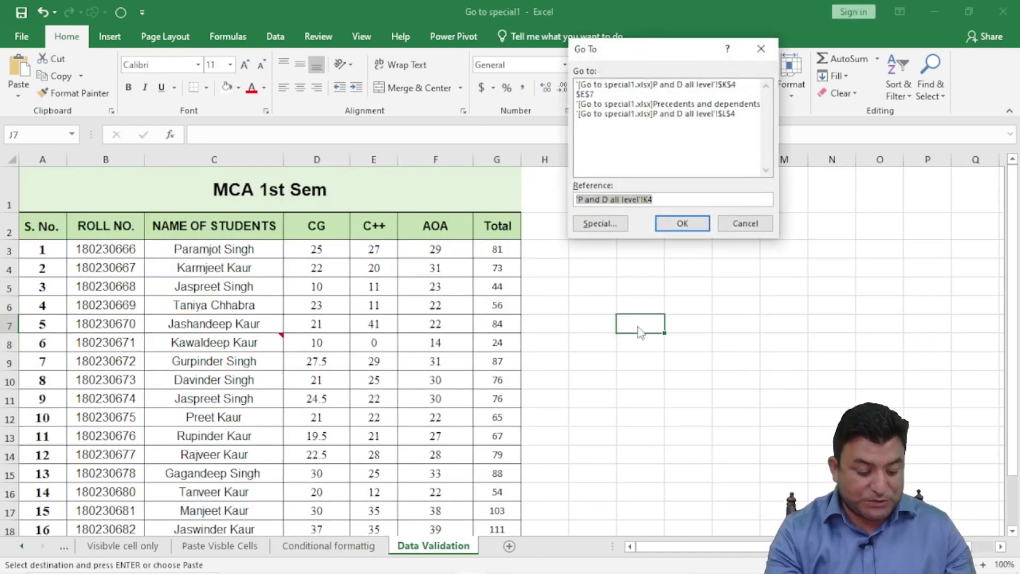
{"action": "key", "text": "alt+s"}
{"action": "left_click", "coordinate": [726, 193]}
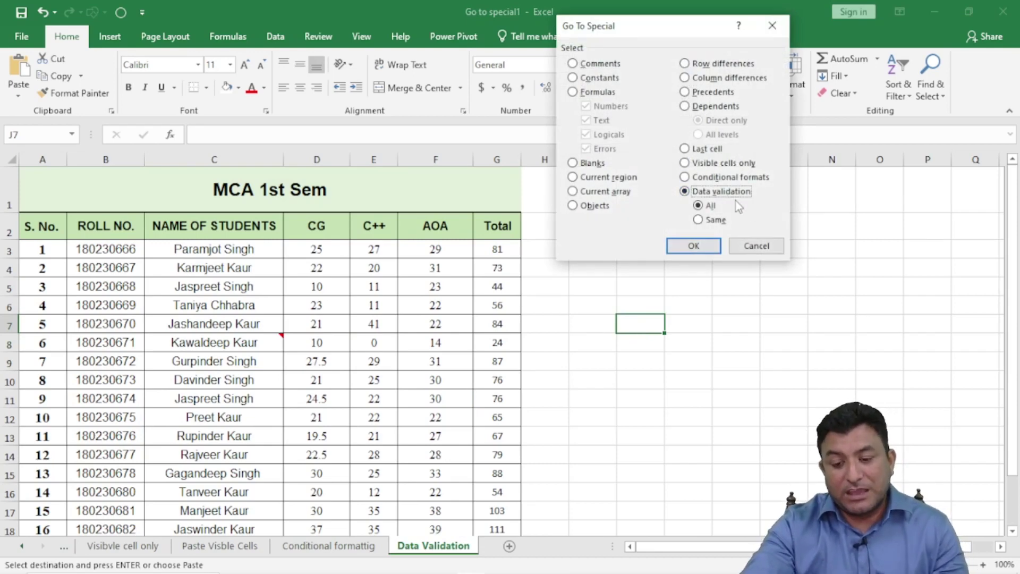
{"action": "left_click", "coordinate": [756, 246]}
{"action": "left_click", "coordinate": [891, 261]}
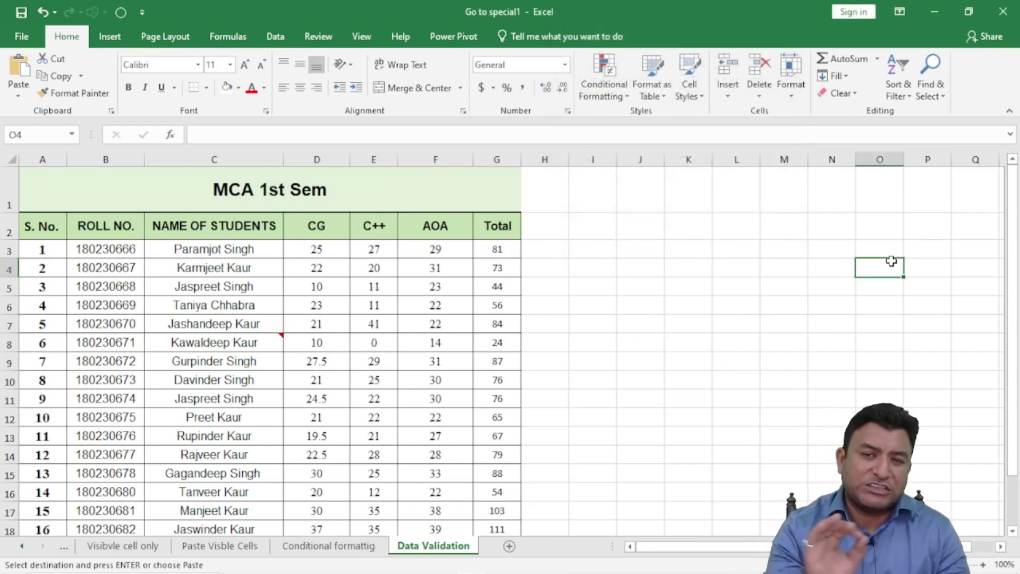
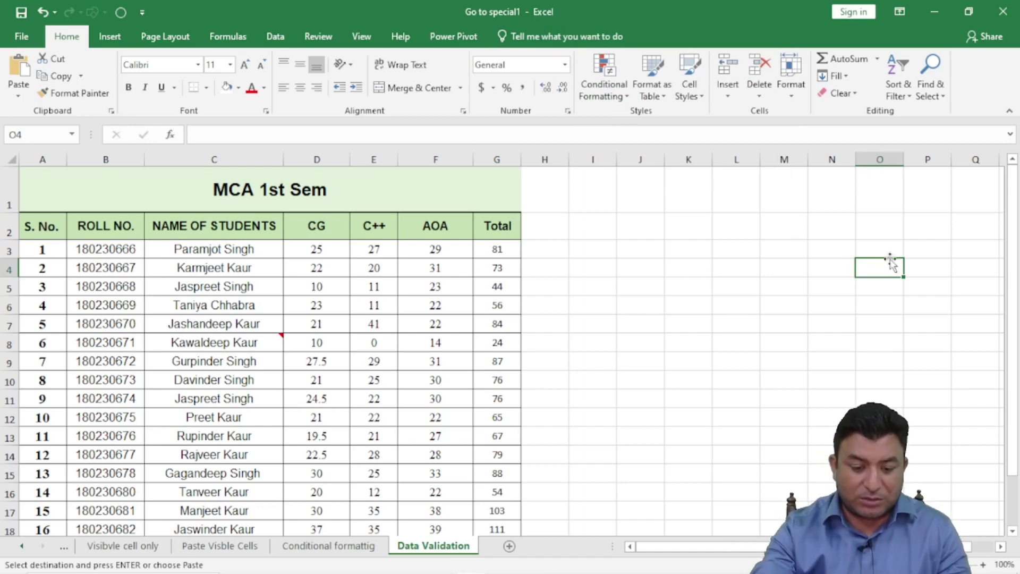
Select the CG, C++ and AOA header cells D2:F2 and show the Data ribbon
{"action": "left_click_drag", "start_coordinate": [317, 227], "coordinate": [435, 227]}
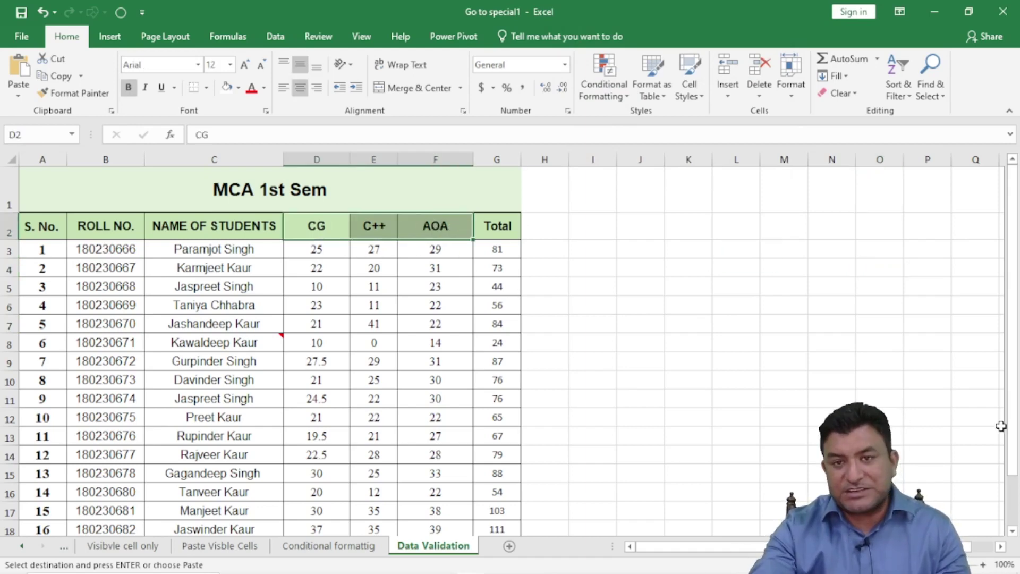
{"action": "key", "text": "ctrl+g"}
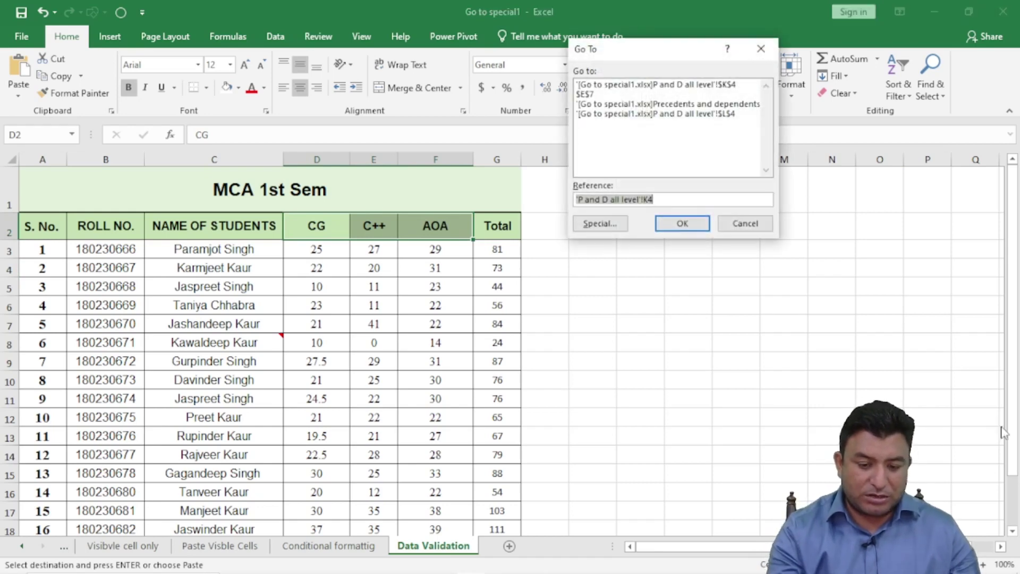
{"action": "left_click", "coordinate": [745, 223]}
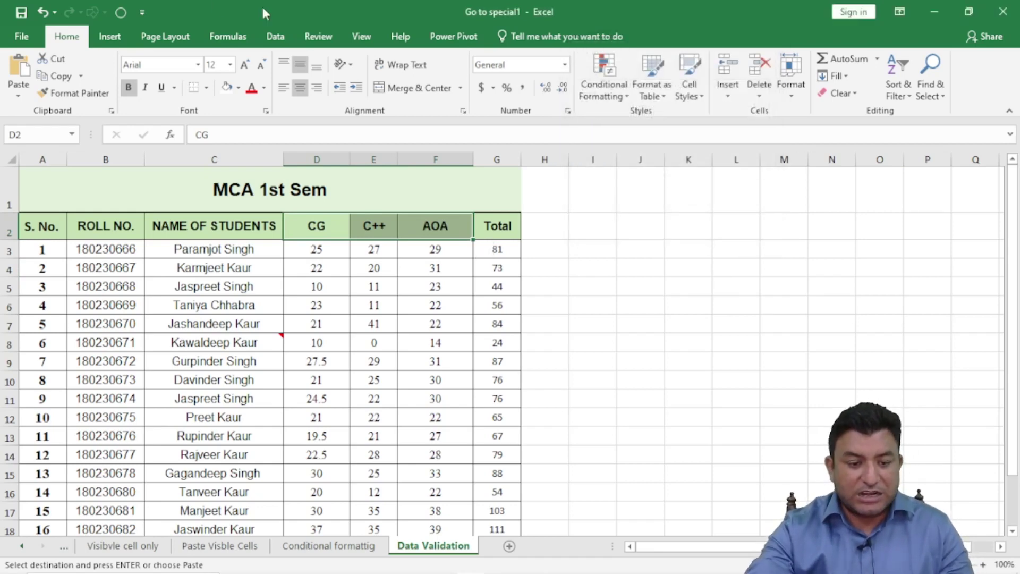
{"action": "left_click", "coordinate": [275, 37]}
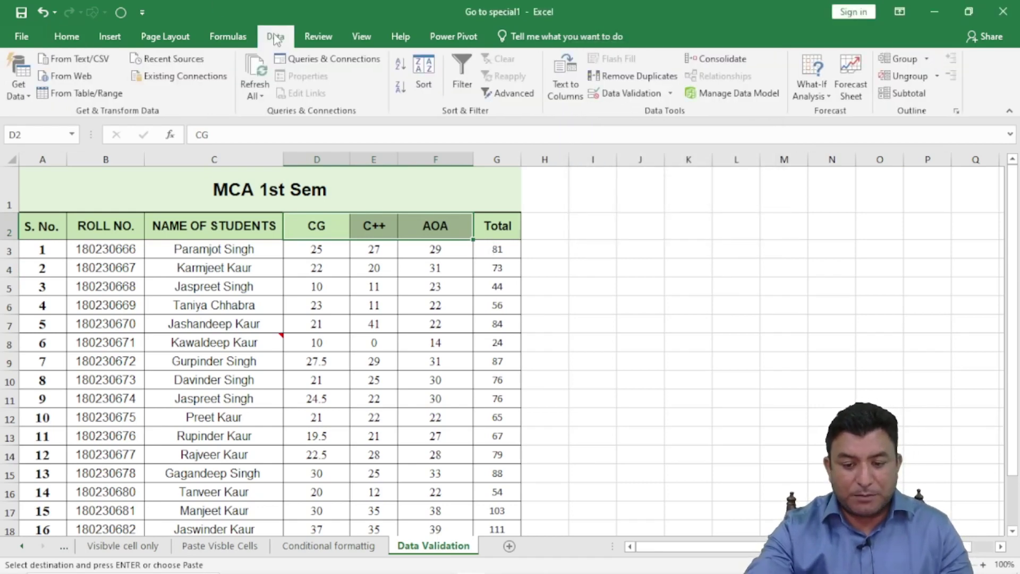
Add List data validation to D2:F2 with source =$D$2:$F$2
{"action": "left_click", "coordinate": [617, 93]}
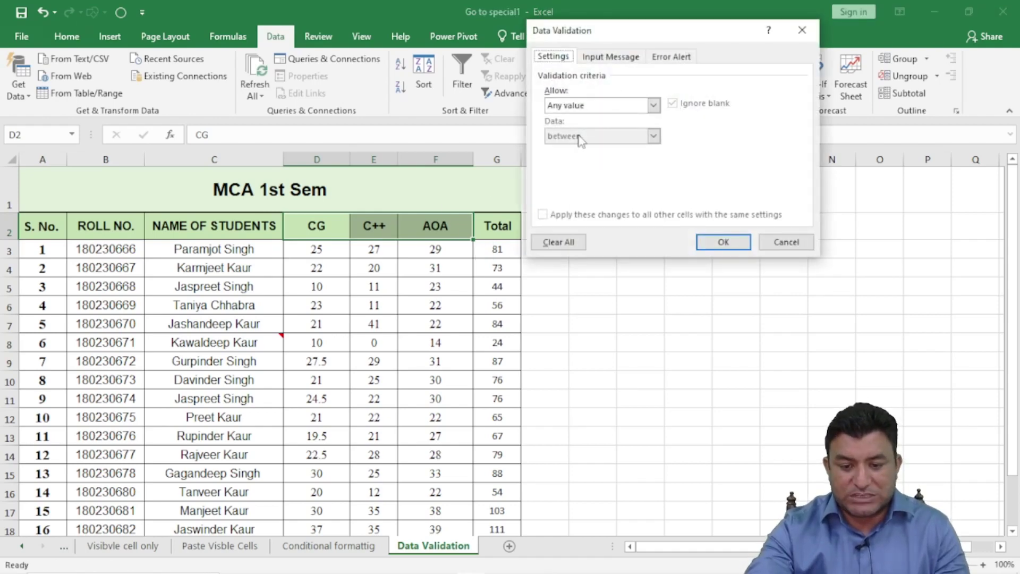
{"action": "left_click", "coordinate": [653, 106]}
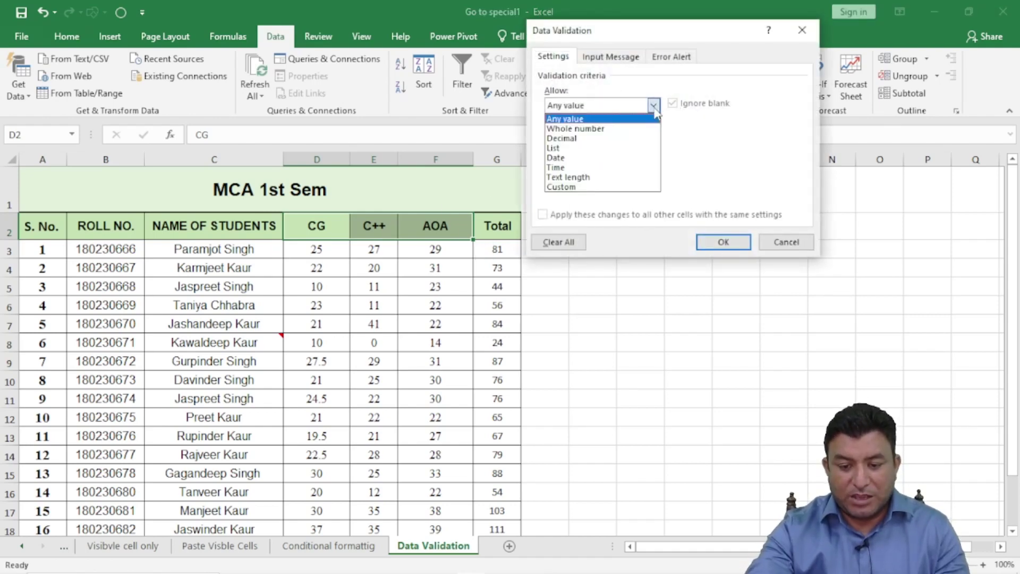
{"action": "left_click", "coordinate": [603, 149]}
{"action": "left_click", "coordinate": [740, 166]}
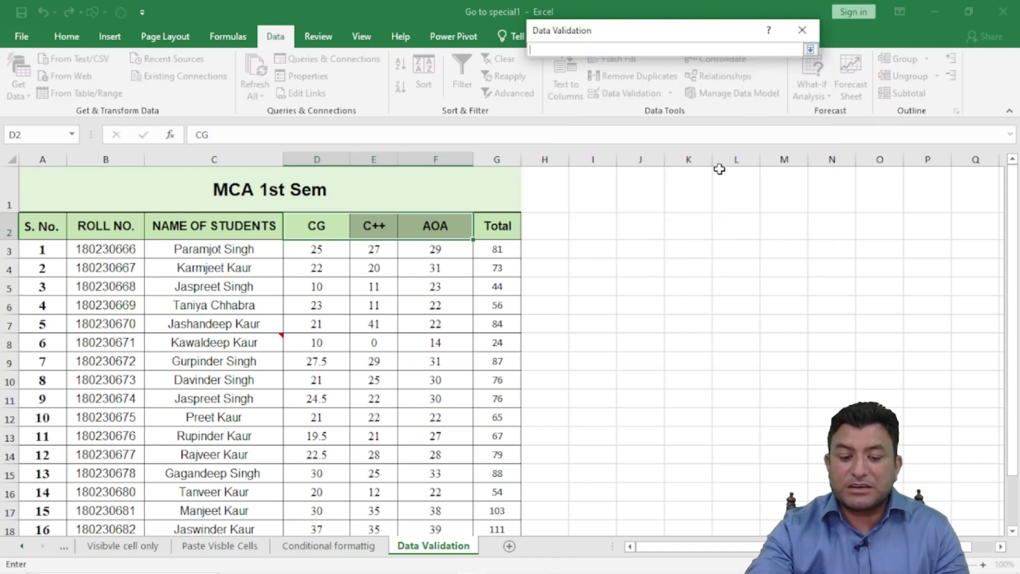
{"action": "left_click", "coordinate": [308, 227]}
{"action": "left_click_drag", "start_coordinate": [307, 227], "coordinate": [435, 227]}
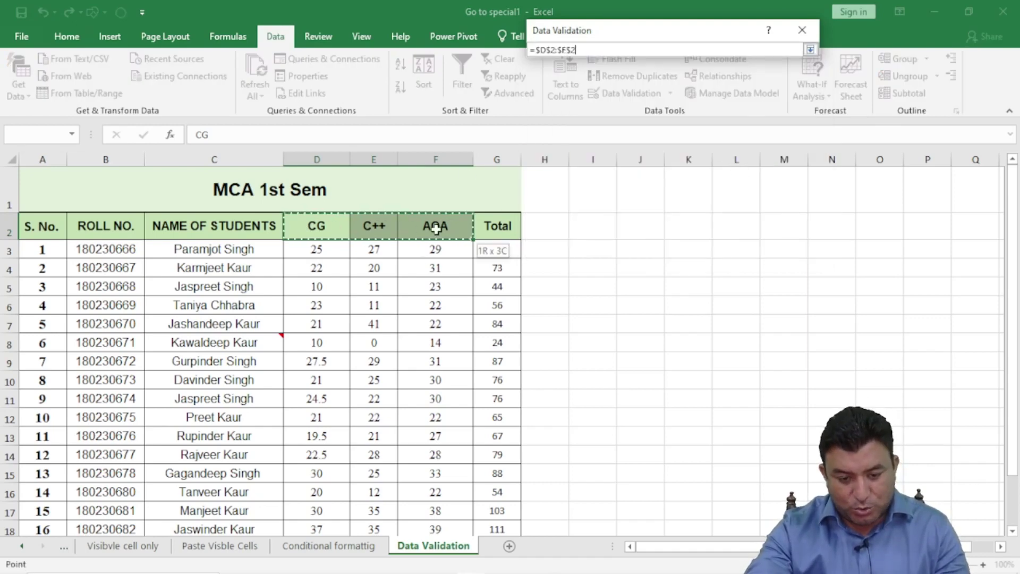
{"action": "key", "text": "Return"}
{"action": "left_click", "coordinate": [723, 241]}
Set header D2 to C++ using its new dropdown
{"action": "left_click", "coordinate": [356, 232]}
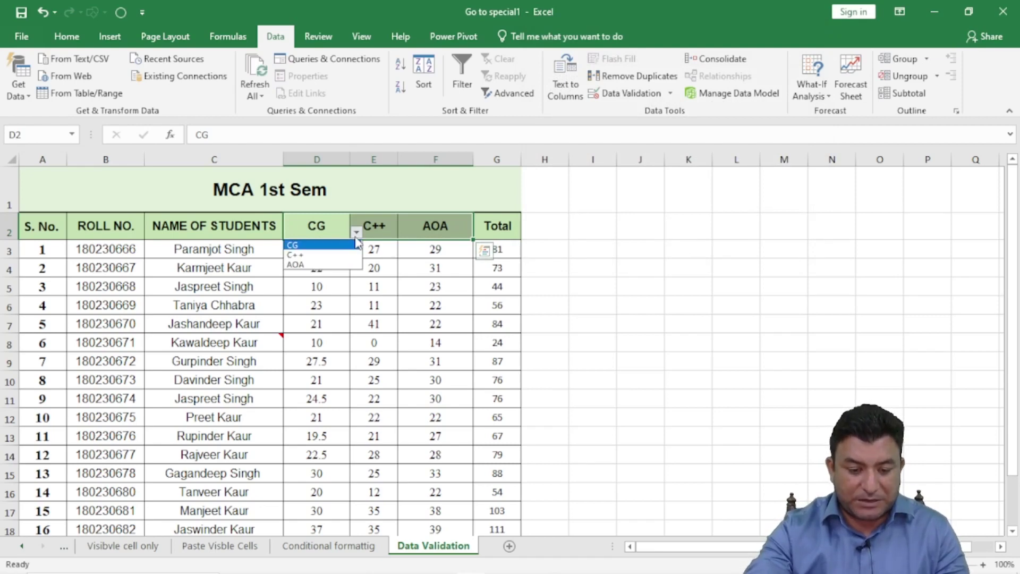
{"action": "left_click", "coordinate": [346, 255]}
{"action": "left_click", "coordinate": [356, 233]}
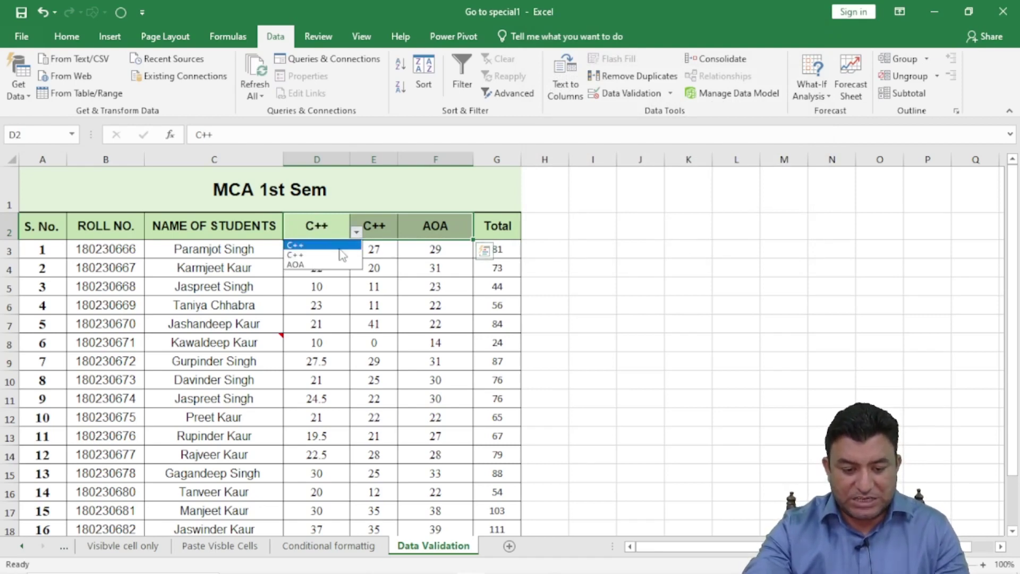
{"action": "left_click", "coordinate": [343, 254]}
{"action": "left_click", "coordinate": [356, 234]}
{"action": "left_click", "coordinate": [341, 254]}
Set header E2 to AOA from its dropdown, then select the marks D3:F22
{"action": "left_click", "coordinate": [391, 233]}
{"action": "left_click", "coordinate": [404, 232]}
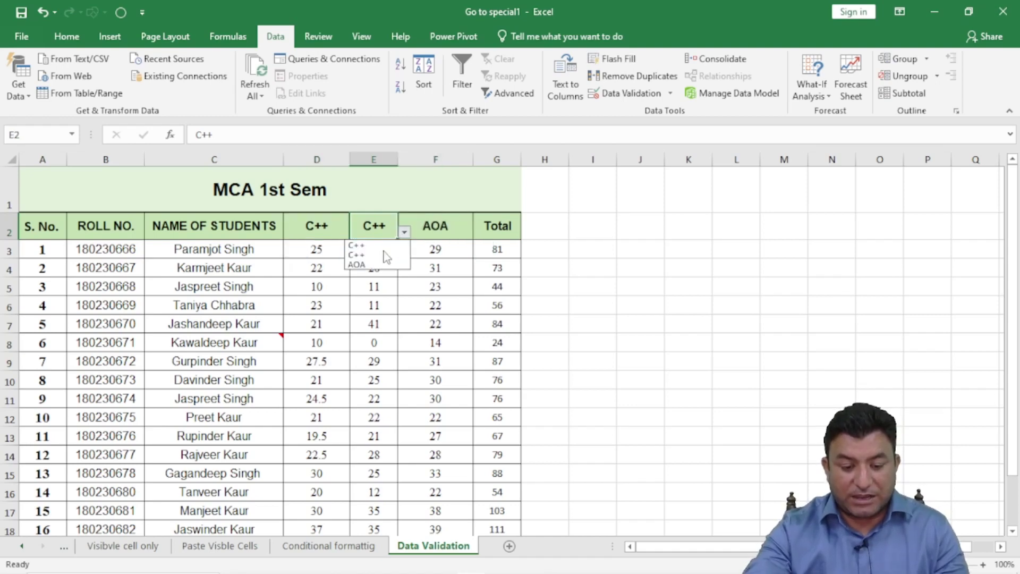
{"action": "left_click", "coordinate": [385, 264]}
{"action": "left_click", "coordinate": [634, 296]}
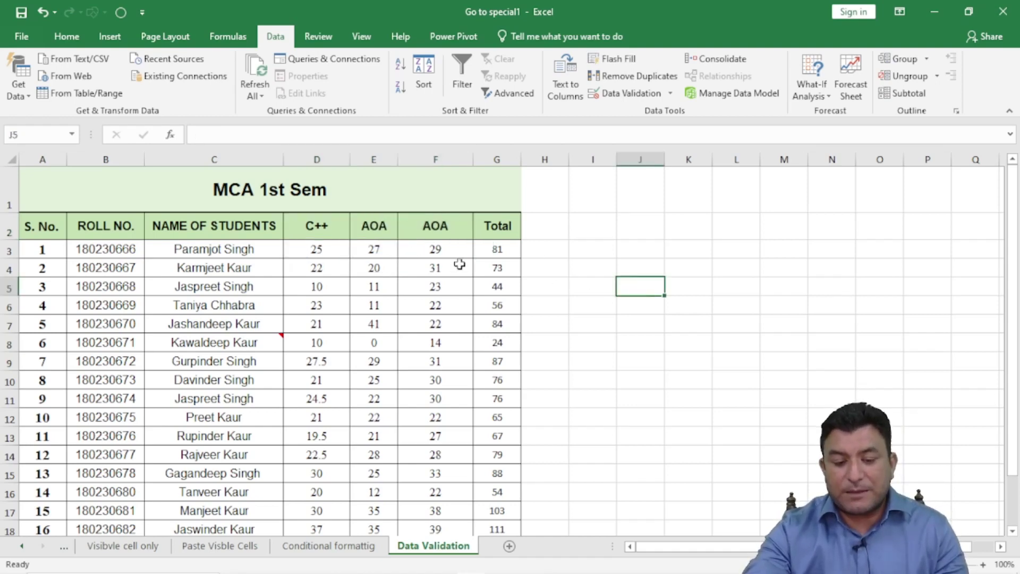
{"action": "left_click", "coordinate": [314, 233]}
{"action": "left_click", "coordinate": [374, 228]}
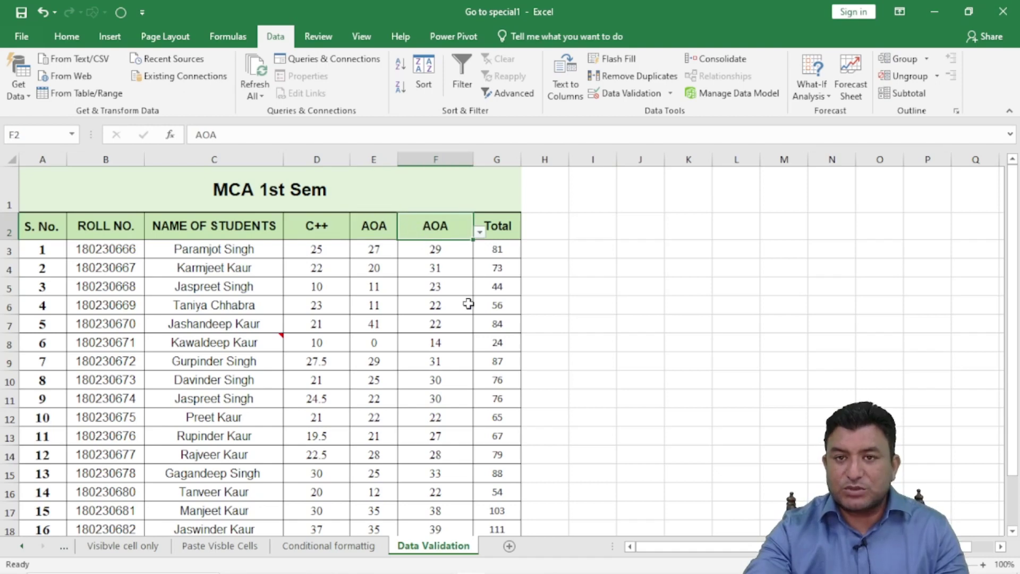
{"action": "left_click", "coordinate": [733, 320]}
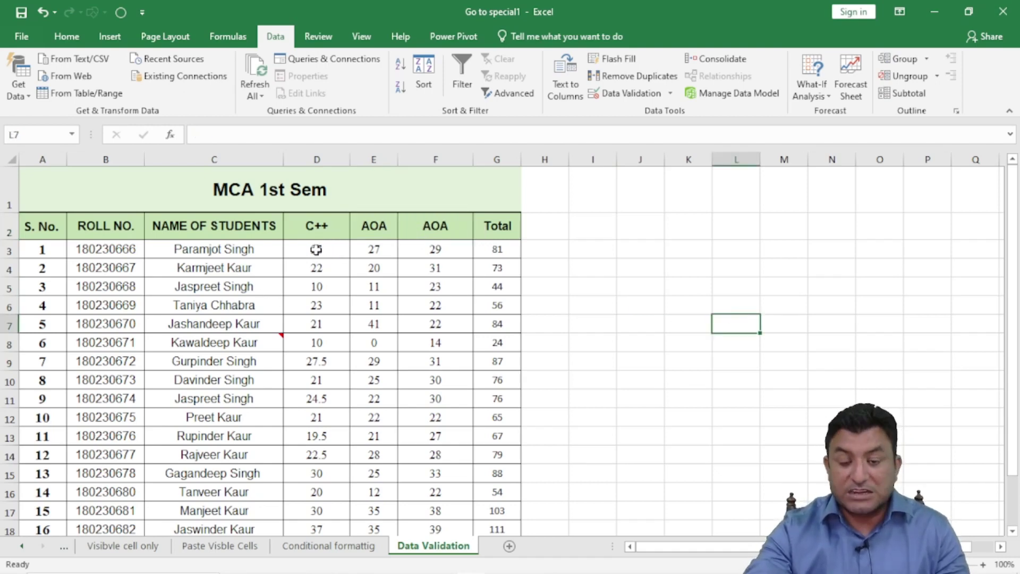
{"action": "left_click_drag", "start_coordinate": [316, 250], "coordinate": [446, 487]}
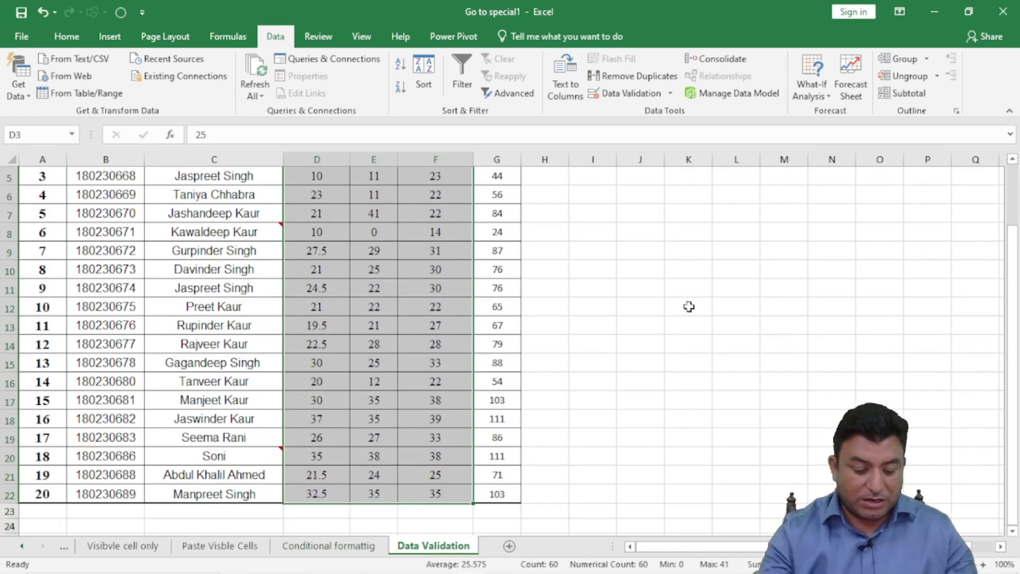
Restrict the selected marks to whole numbers between 0 and 40
{"action": "left_click", "coordinate": [627, 94]}
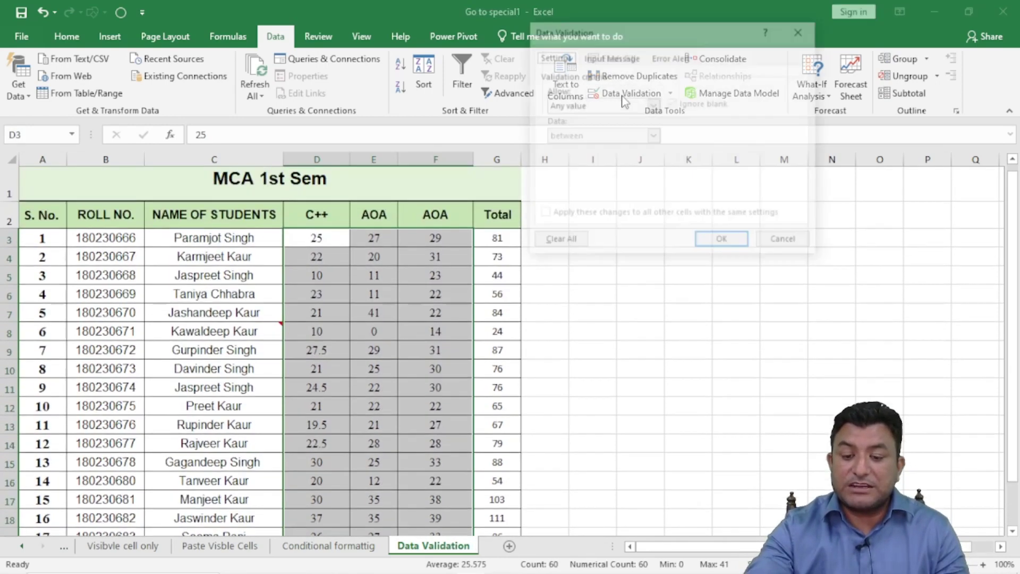
{"action": "left_click", "coordinate": [654, 106]}
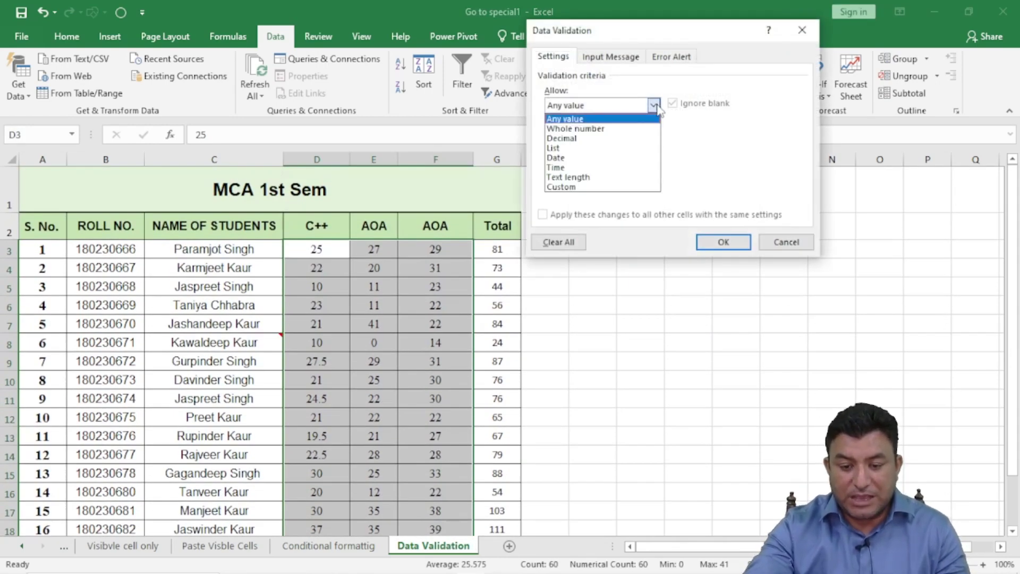
{"action": "left_click", "coordinate": [602, 128]}
{"action": "left_click", "coordinate": [608, 165]}
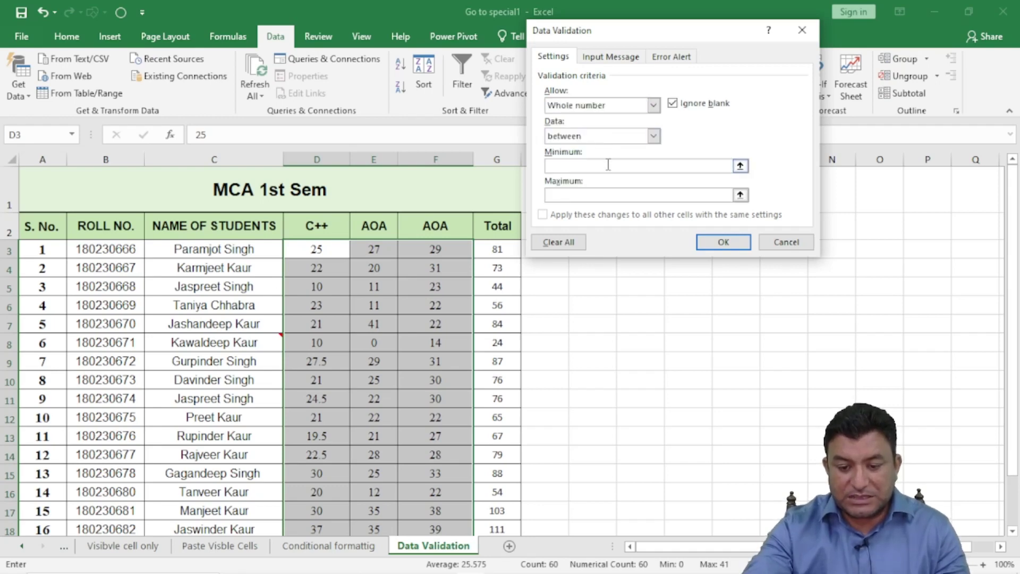
{"action": "type", "text": "0"}
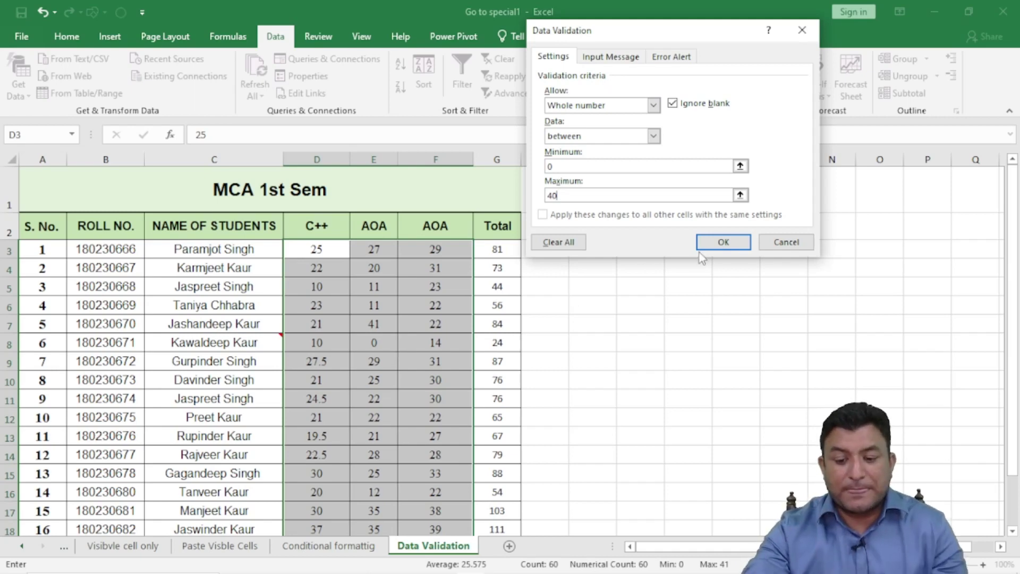
{"action": "left_click", "coordinate": [722, 243]}
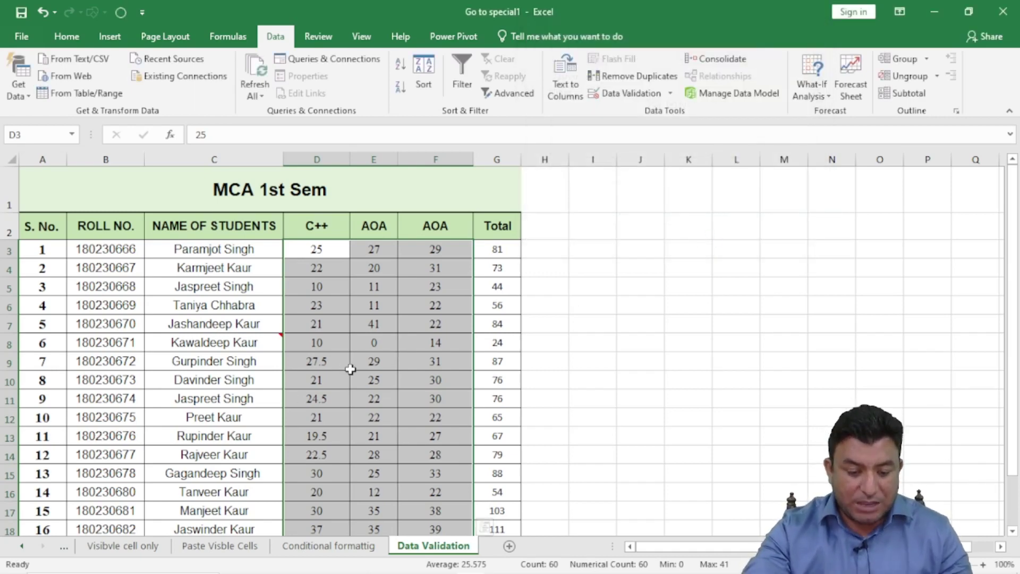
Enter 41 in E10 and cancel the validation error so it reverts to 25
{"action": "left_click", "coordinate": [369, 378]}
{"action": "type", "text": "41"}
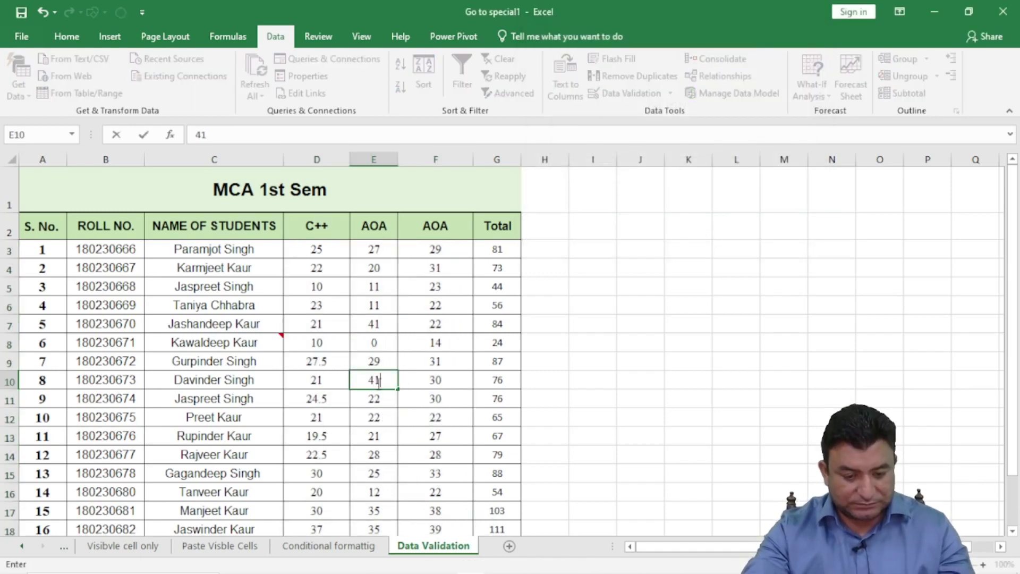
{"action": "key", "text": "Return"}
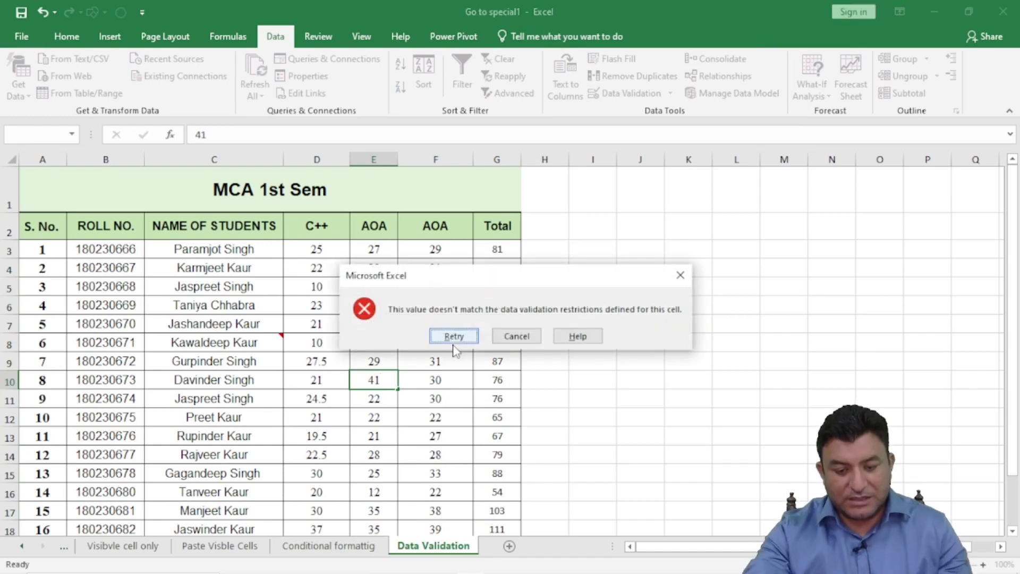
{"action": "left_click", "coordinate": [516, 335]}
{"action": "left_click", "coordinate": [757, 357]}
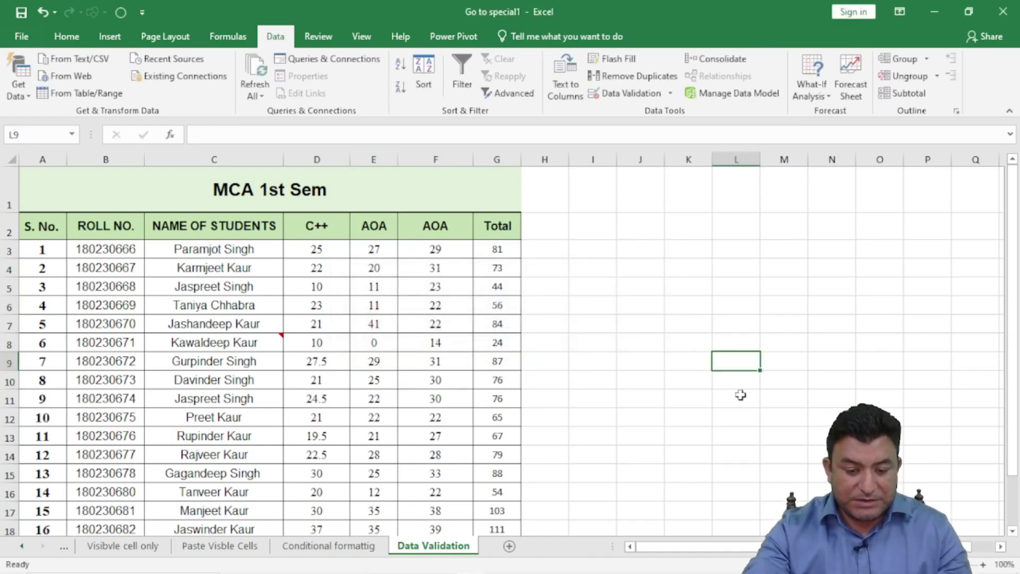
{"action": "left_click", "coordinate": [647, 340]}
Select every validated cell with Go To Special > Data validation > All
{"action": "key", "text": "F5"}
{"action": "key", "text": "alt+s"}
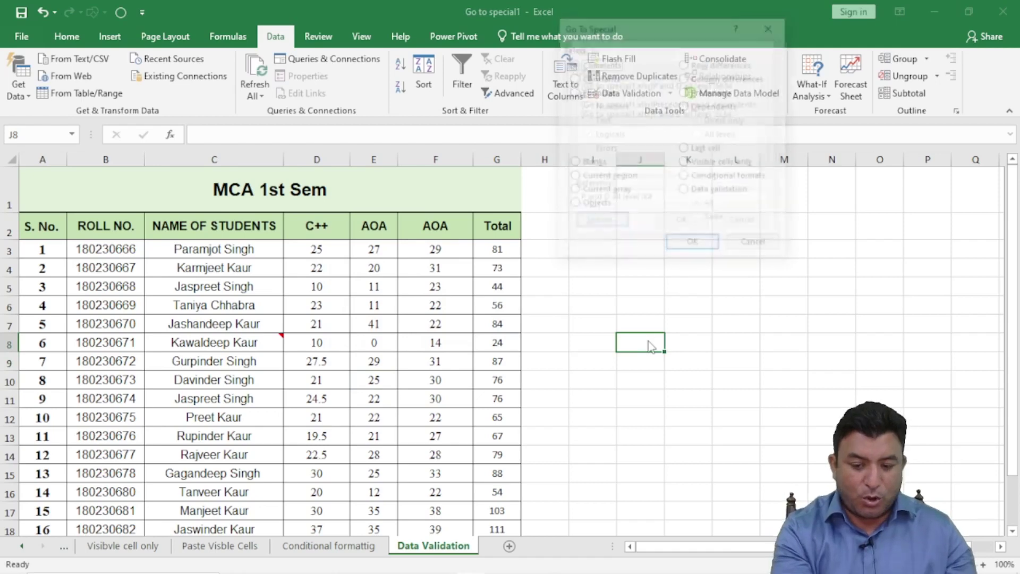
{"action": "left_click", "coordinate": [684, 192]}
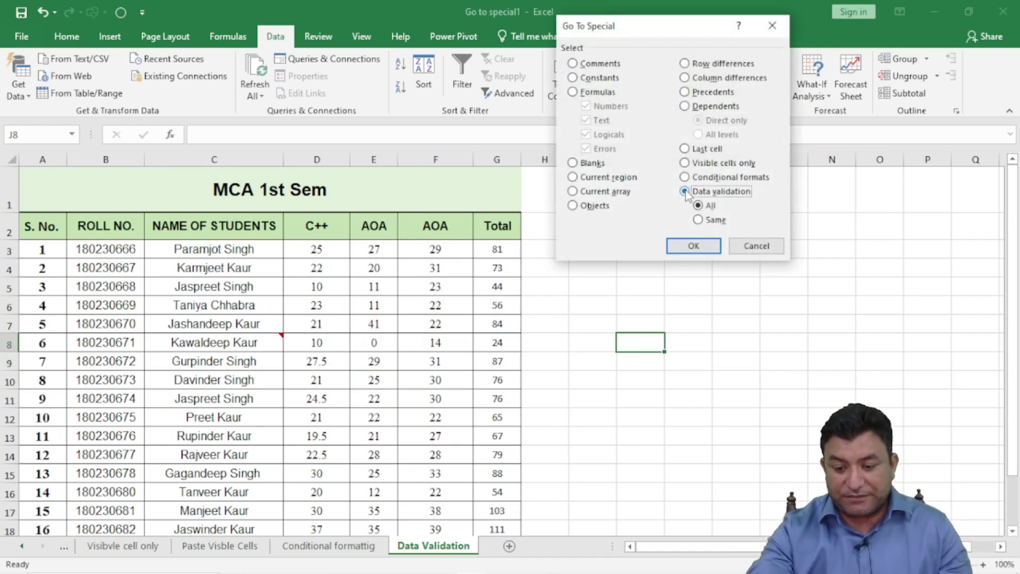
{"action": "left_click", "coordinate": [694, 245]}
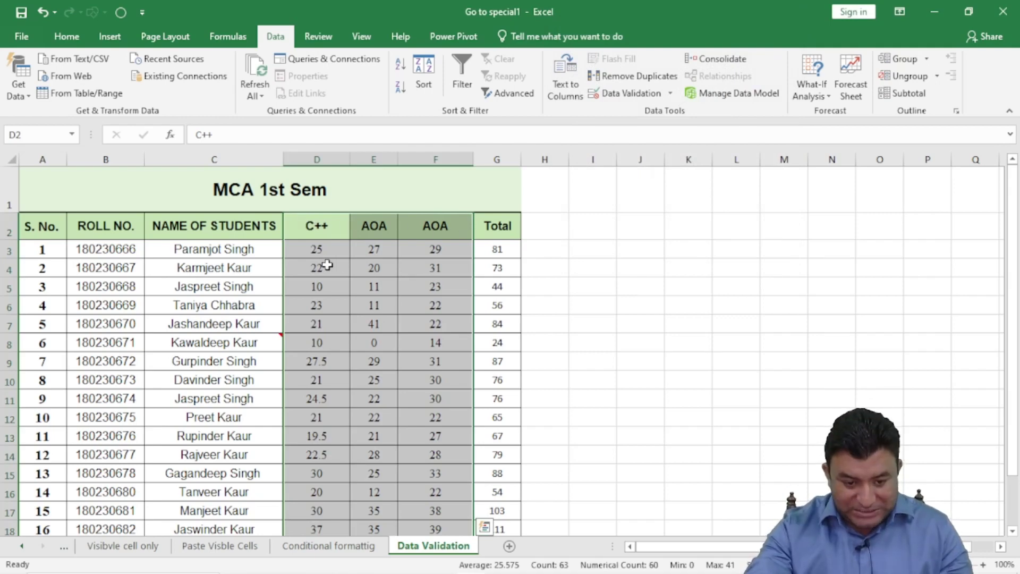
{"action": "left_click", "coordinate": [474, 451]}
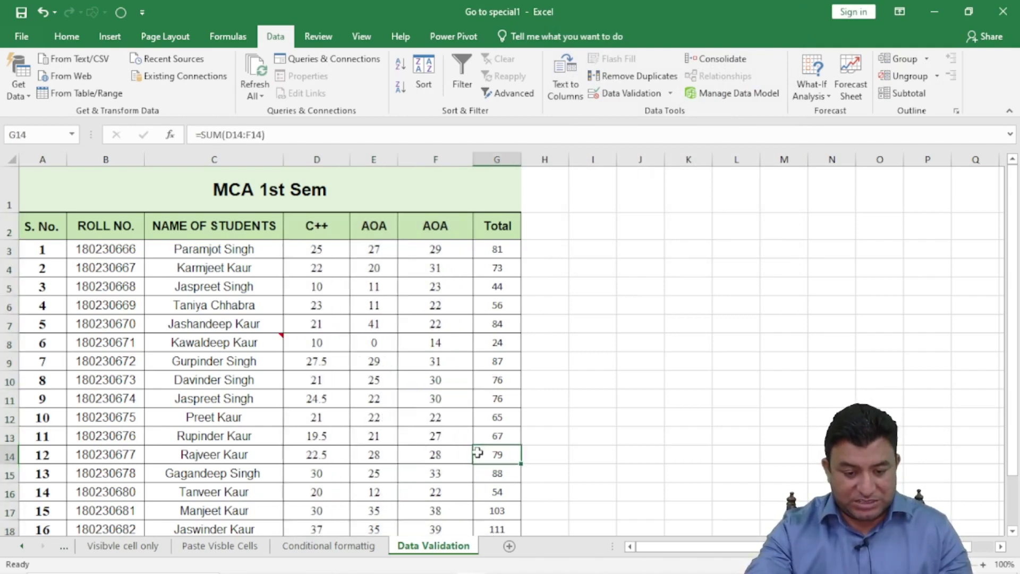
From E2, select only cells sharing its validation with Data validation > Same, giving D2:F2
{"action": "left_click", "coordinate": [376, 233]}
{"action": "key", "text": "ctrl+g"}
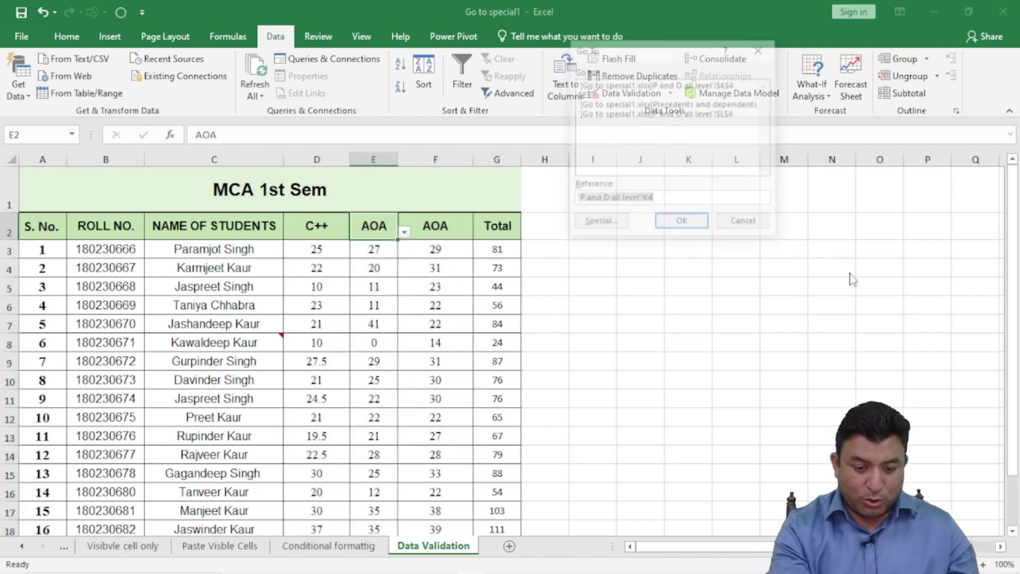
{"action": "key", "text": "alt+s"}
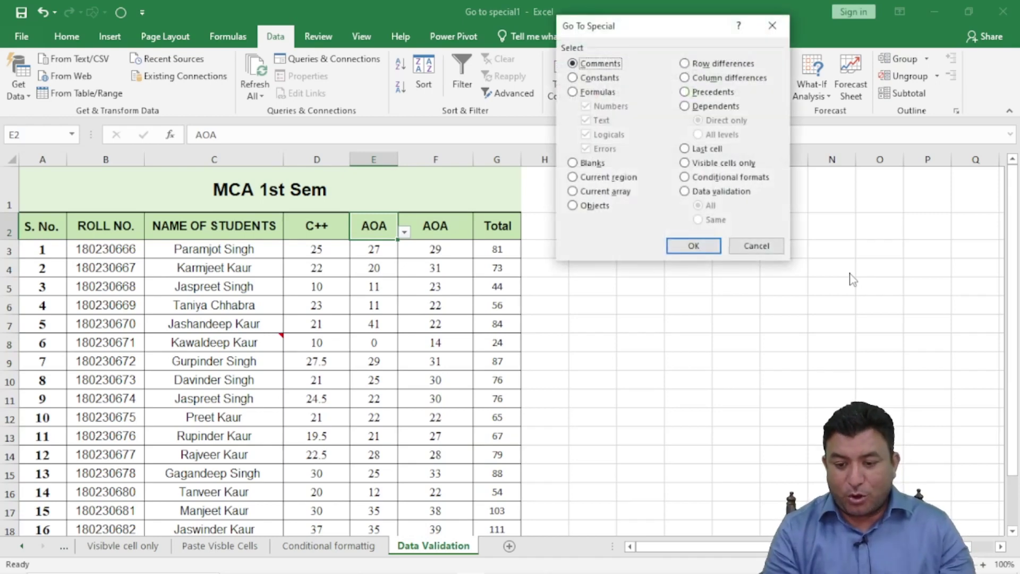
{"action": "left_click", "coordinate": [683, 193]}
{"action": "left_click", "coordinate": [698, 219]}
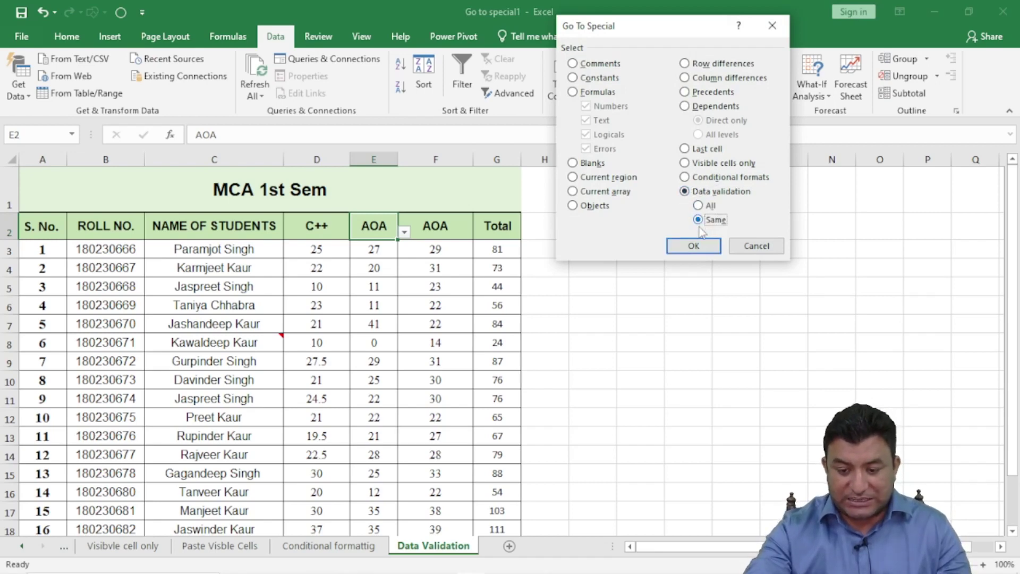
{"action": "left_click", "coordinate": [696, 246]}
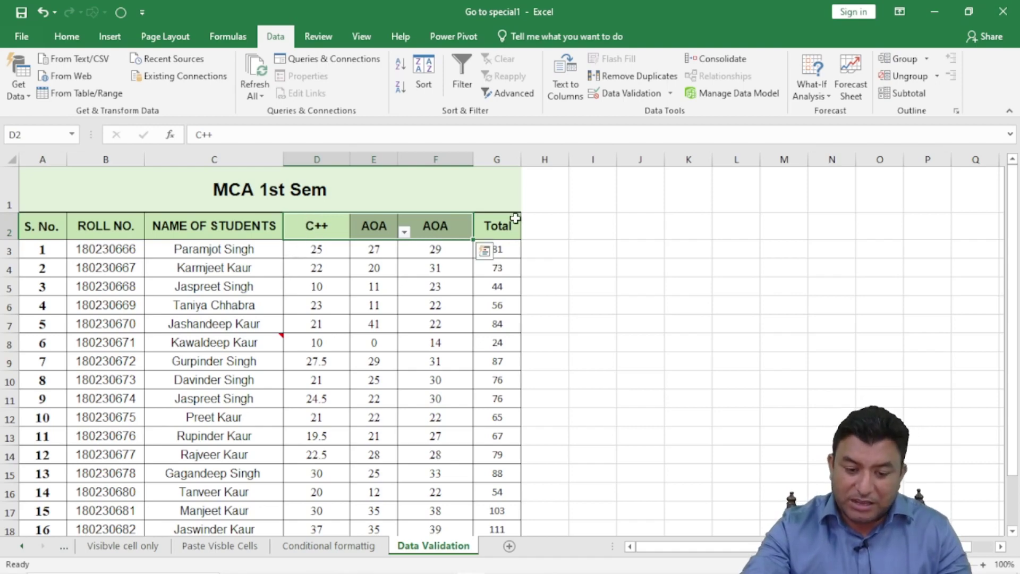
Inspect cells D6, E2, E7, headers D2:F2 and marks D6:D12, then open Go To from K6
{"action": "left_click", "coordinate": [324, 304]}
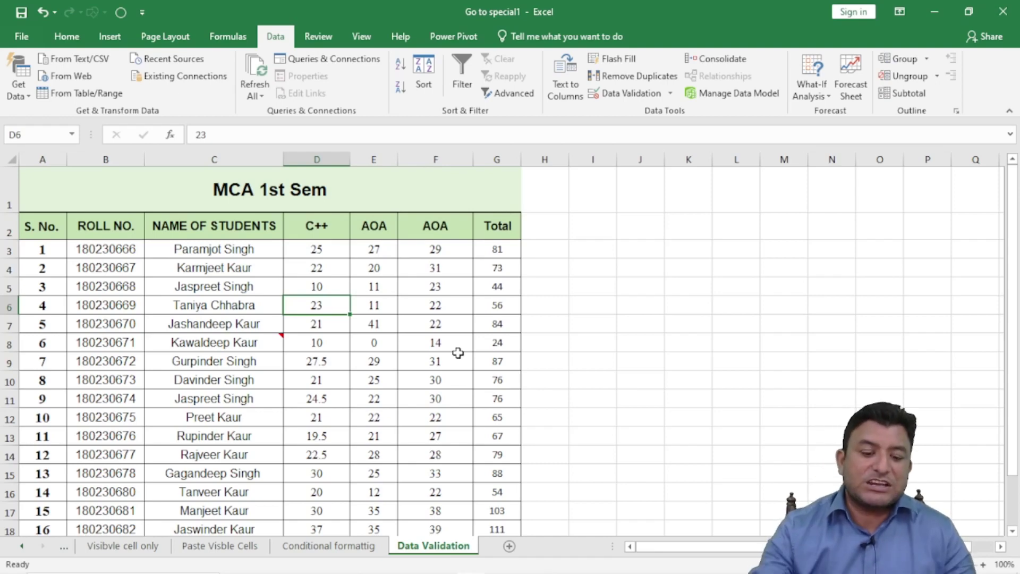
{"action": "left_click", "coordinate": [379, 228]}
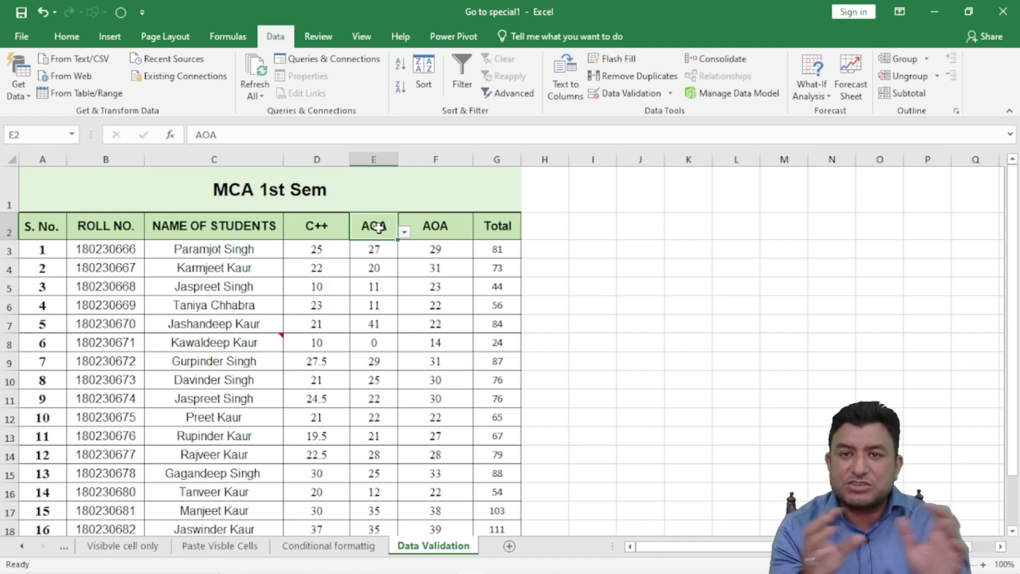
{"action": "left_click", "coordinate": [374, 321]}
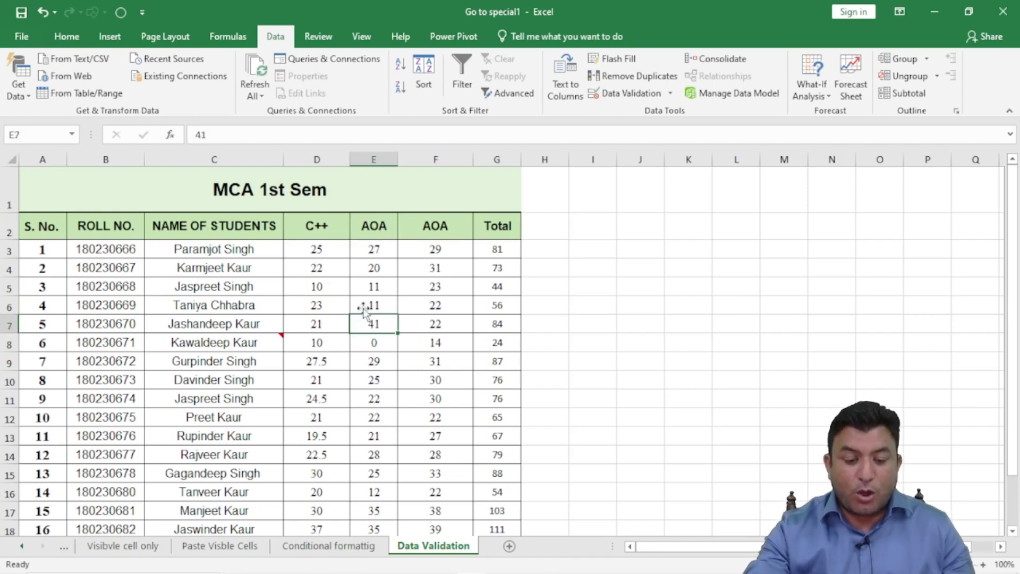
{"action": "left_click_drag", "start_coordinate": [305, 225], "coordinate": [443, 223]}
{"action": "left_click_drag", "start_coordinate": [342, 304], "coordinate": [350, 418]}
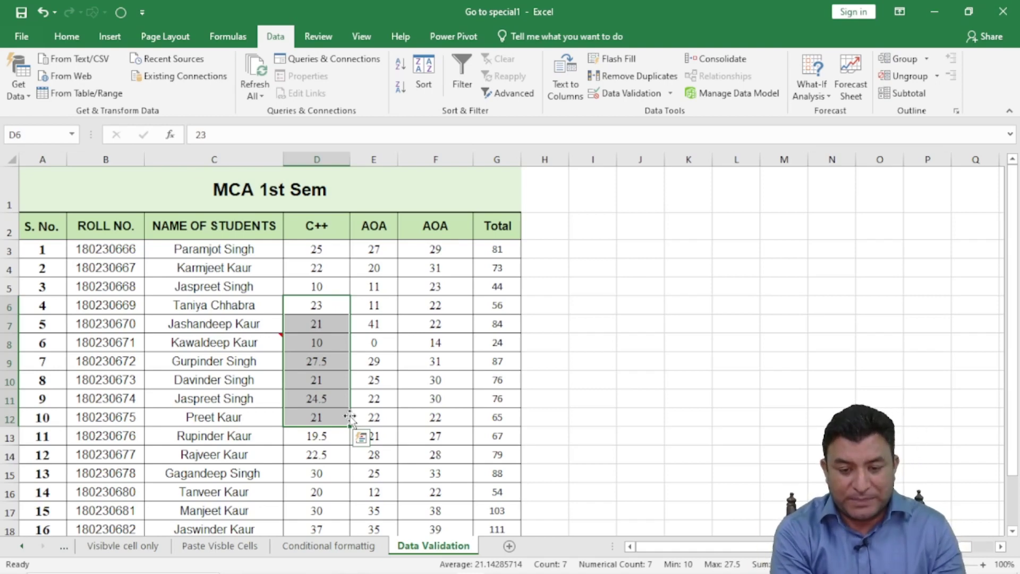
{"action": "left_click", "coordinate": [694, 301]}
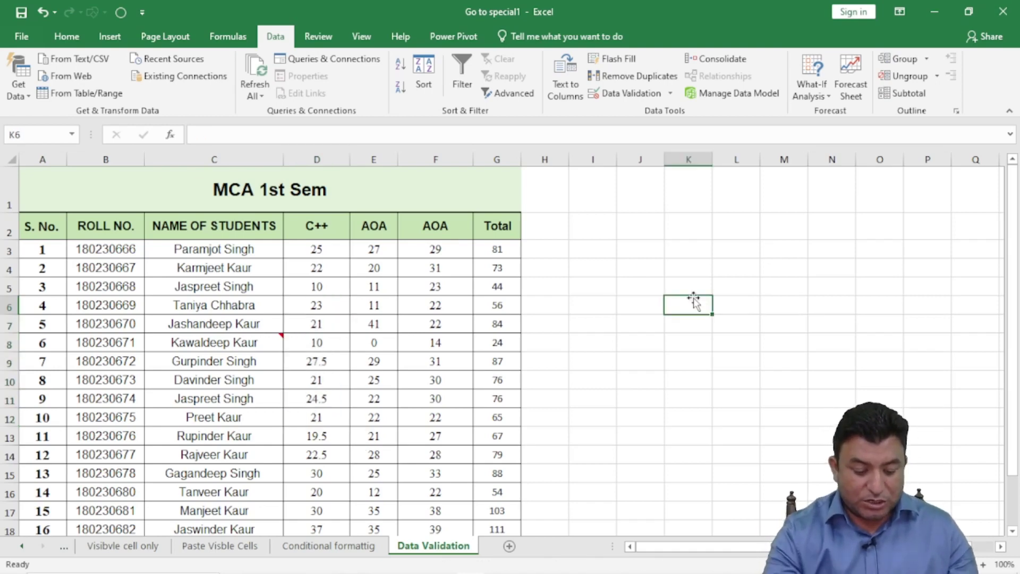
{"action": "key", "text": "ctrl+g"}
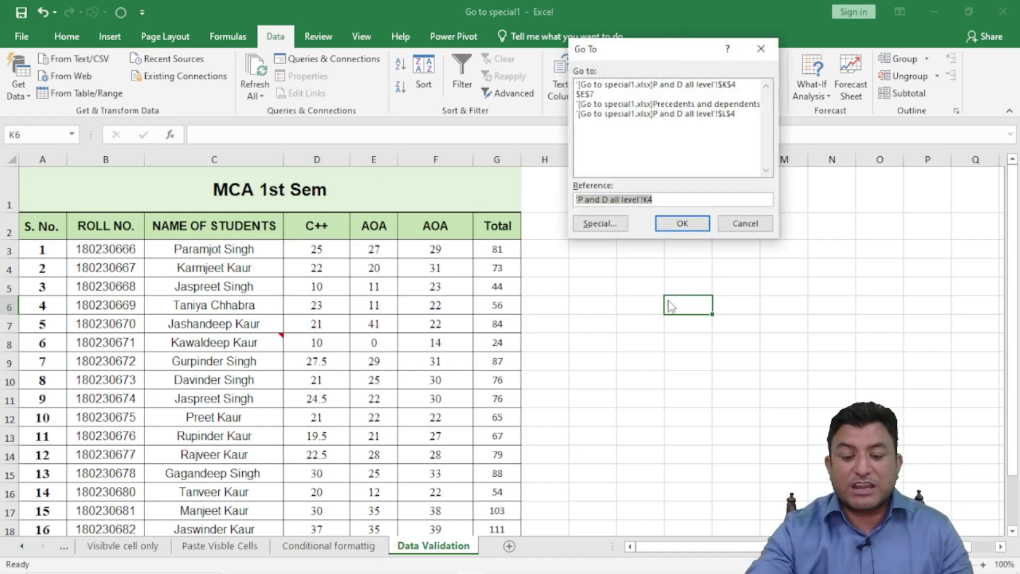
Jump to last used cell I22 via Go To Special > Last cell, then scroll back up
{"action": "left_click", "coordinate": [601, 223]}
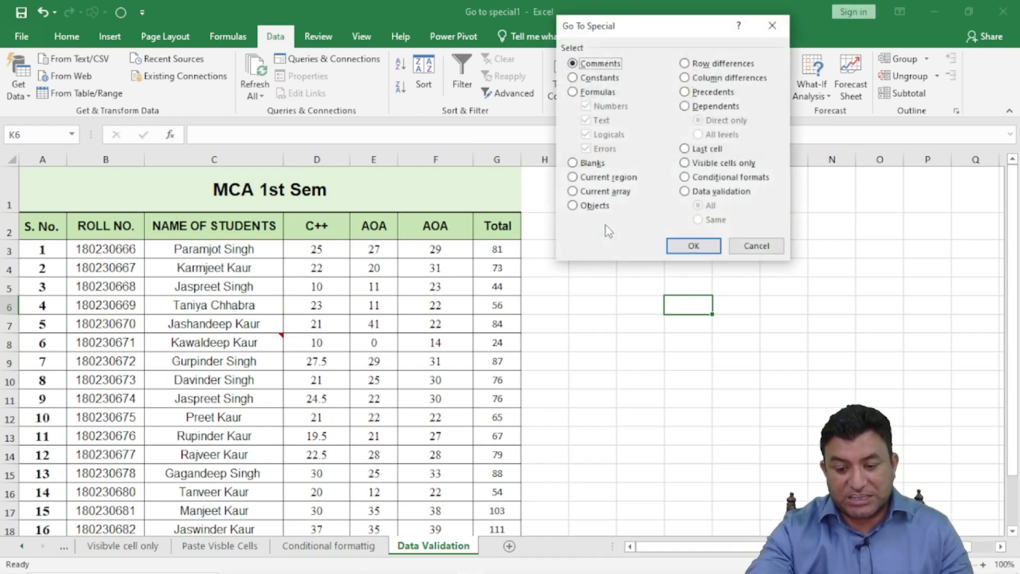
{"action": "left_click", "coordinate": [686, 149]}
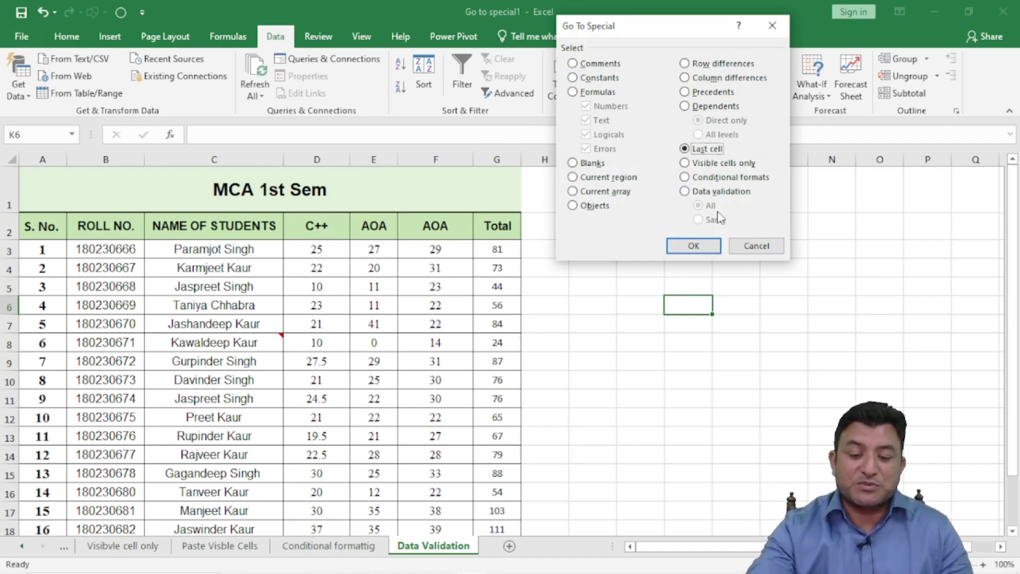
{"action": "left_click", "coordinate": [693, 246]}
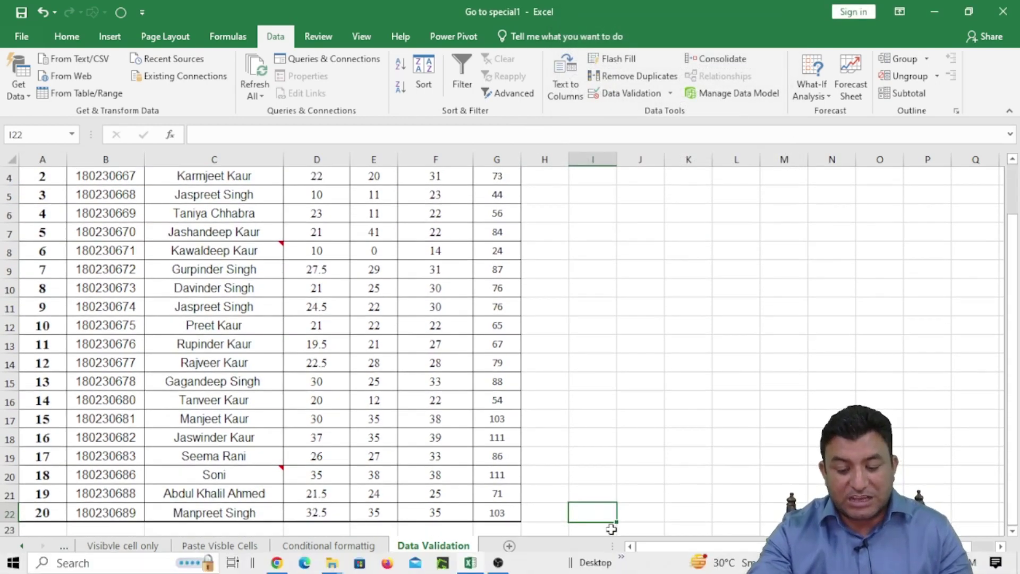
{"action": "scroll", "coordinate": [595, 478], "scroll_direction": "up", "scroll_amount": 1}
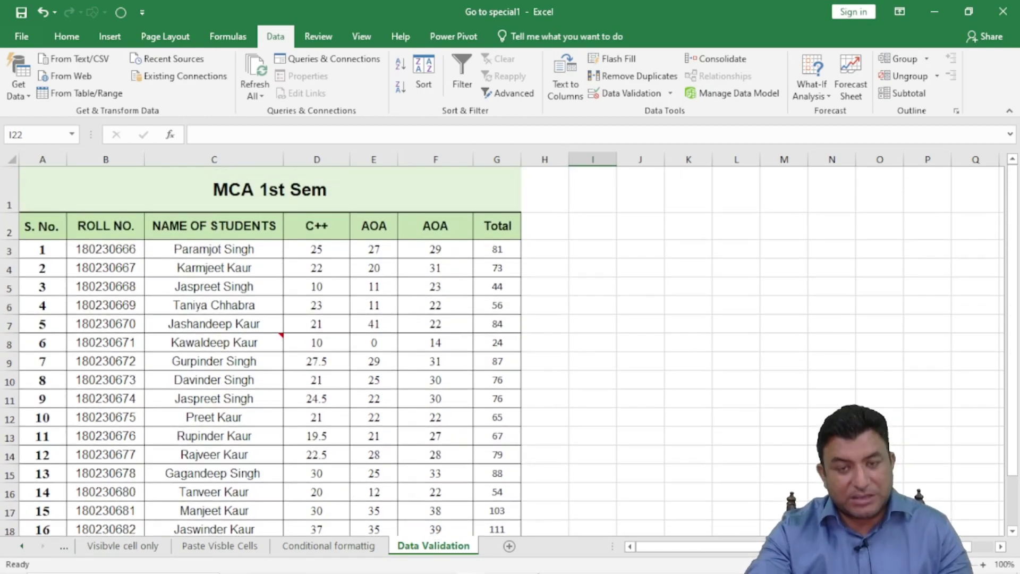
{"action": "scroll", "coordinate": [538, 453], "scroll_direction": "down", "scroll_amount": 3}
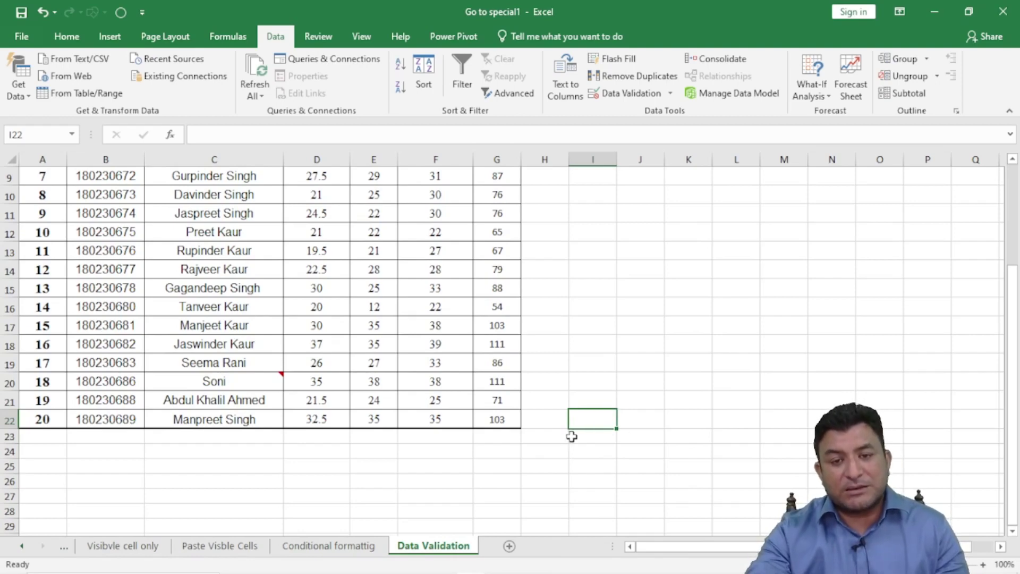
{"action": "scroll", "coordinate": [572, 435], "scroll_direction": "up", "scroll_amount": 3}
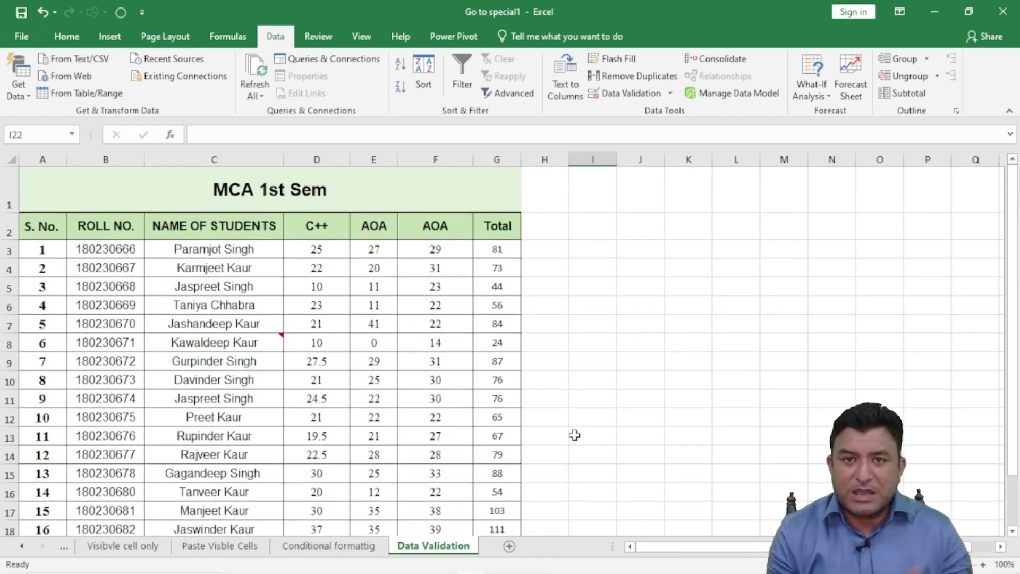